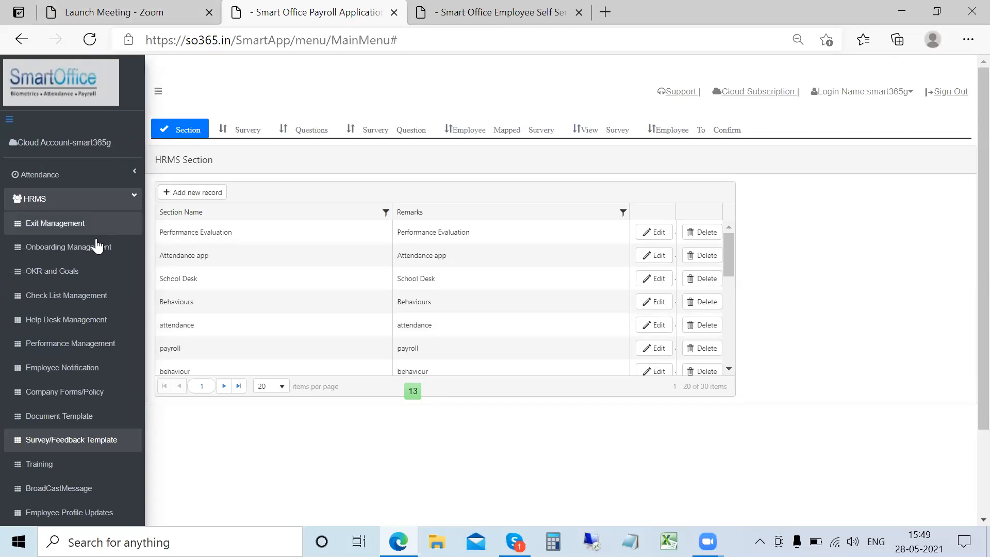
Reload the page and open the Survery list of the HRMS Survey/Feedback Template module
{"action": "left_click", "coordinate": [89, 40]}
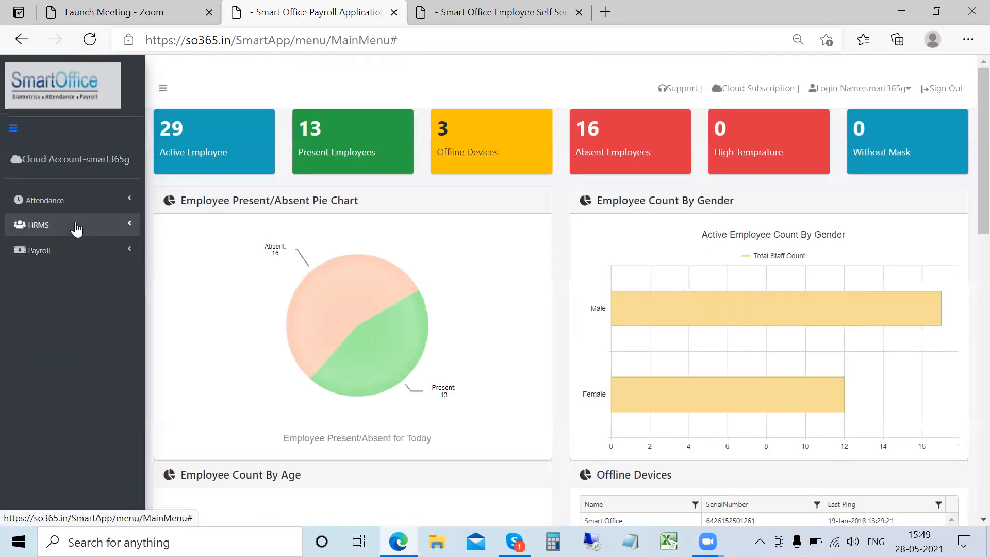
{"action": "left_click", "coordinate": [75, 226]}
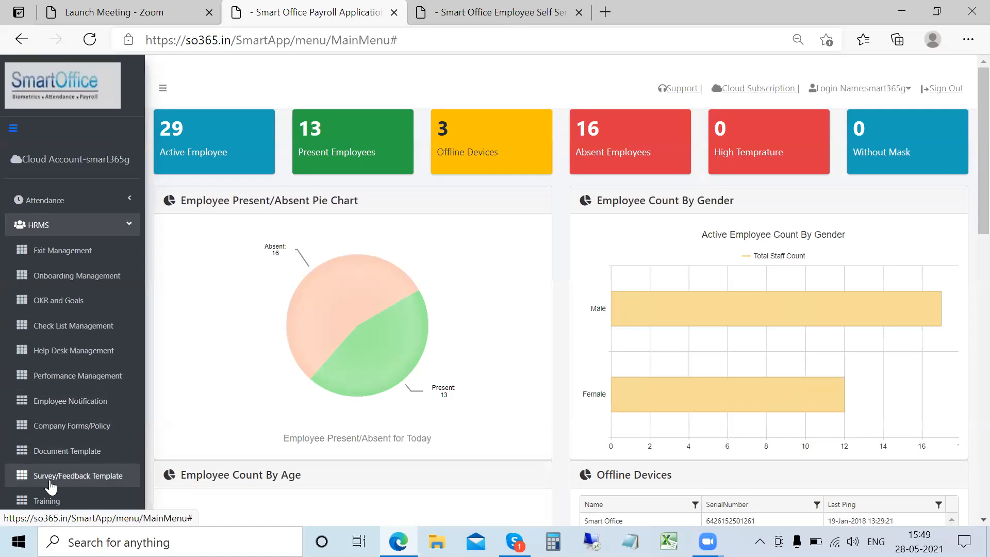
{"action": "left_click", "coordinate": [49, 476]}
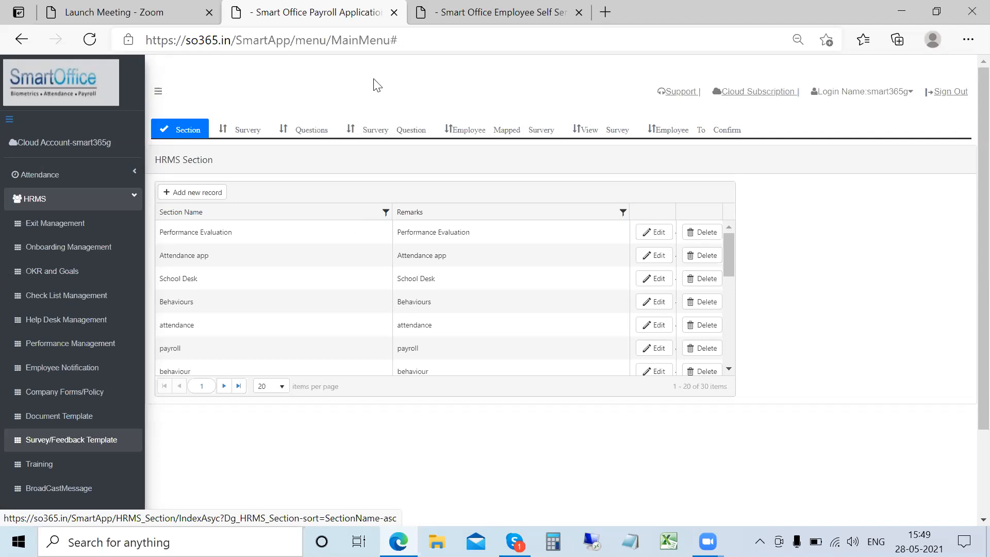
{"action": "left_click", "coordinate": [314, 135]}
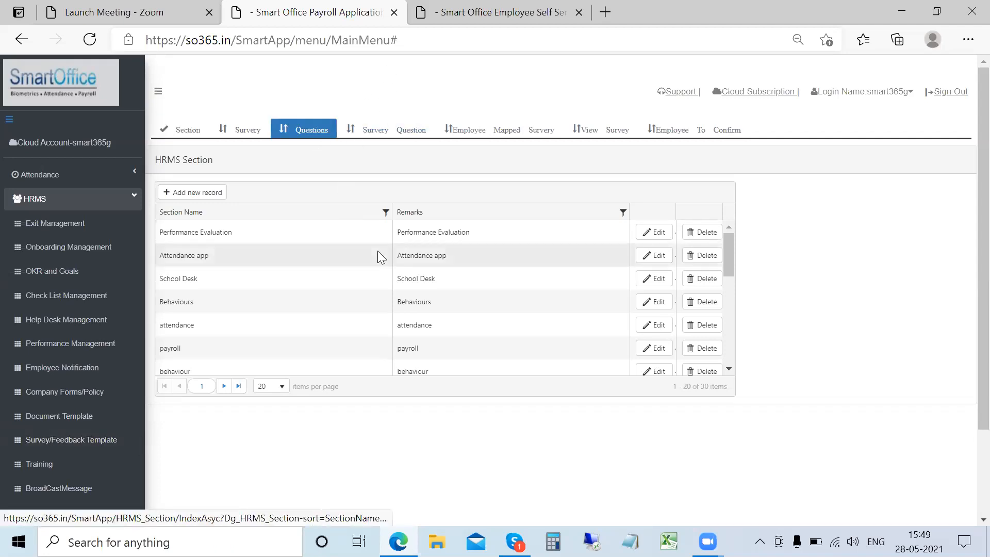
{"action": "left_click", "coordinate": [240, 132]}
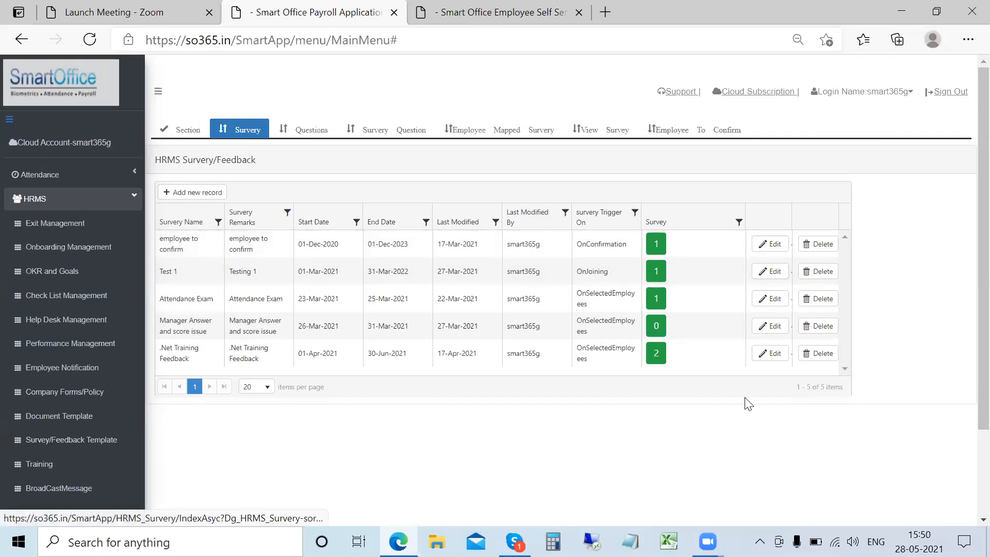
Open the "Manager Answer and score issue" survey for editing and examine its total score, trigger and manager-view settings
{"action": "left_click", "coordinate": [768, 329]}
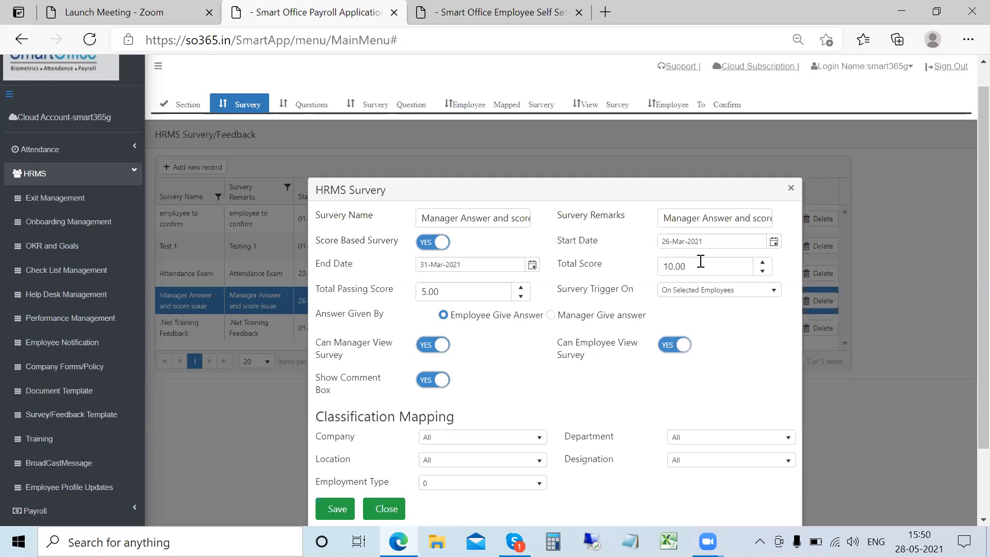
{"action": "left_click_drag", "start_coordinate": [708, 264], "coordinate": [643, 256]}
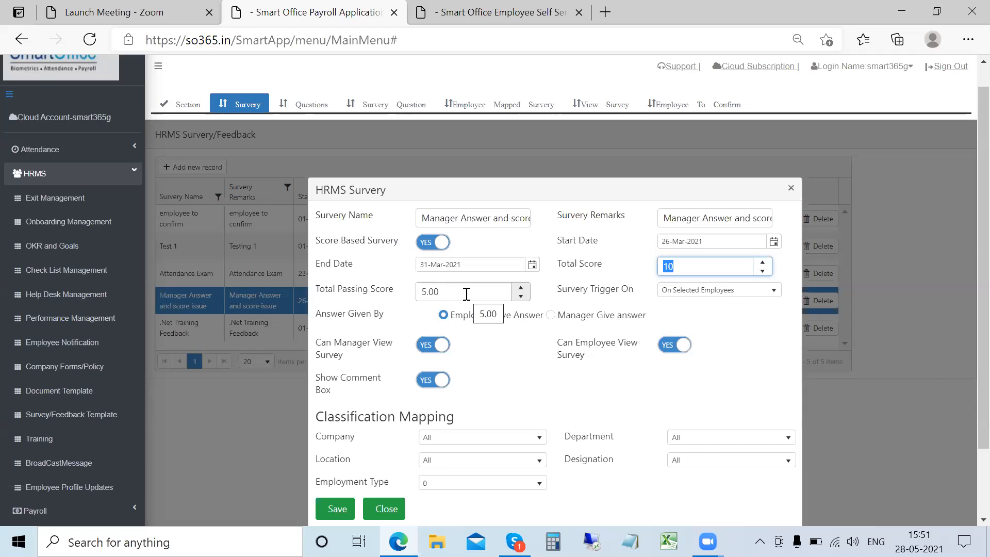
{"action": "left_click", "coordinate": [722, 290]}
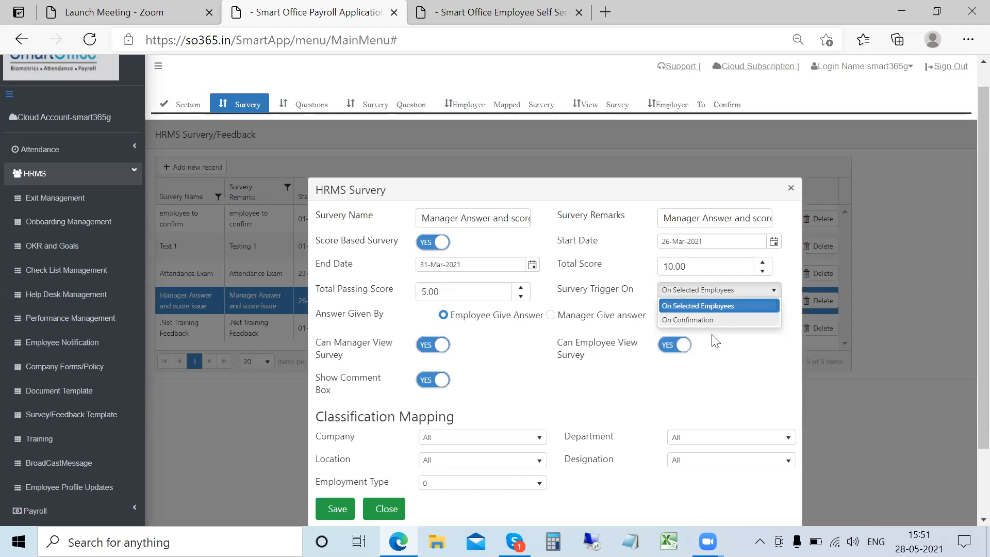
{"action": "left_click", "coordinate": [722, 359]}
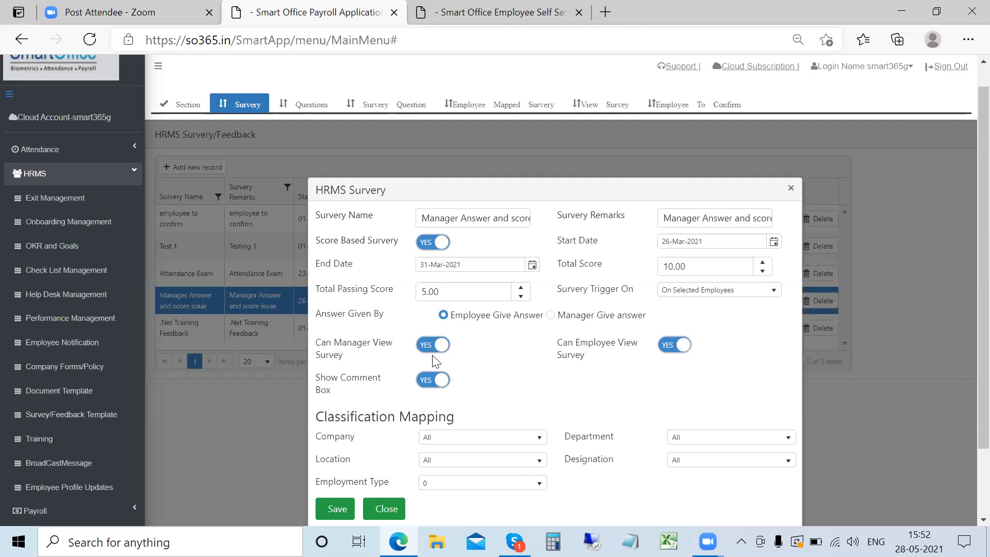
{"action": "left_click", "coordinate": [444, 346]}
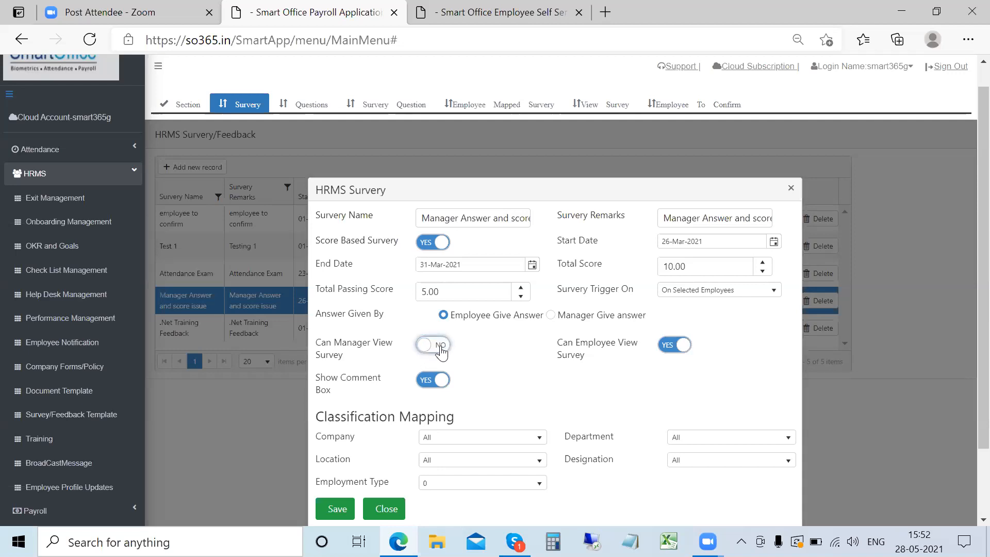
{"action": "left_click", "coordinate": [444, 345]}
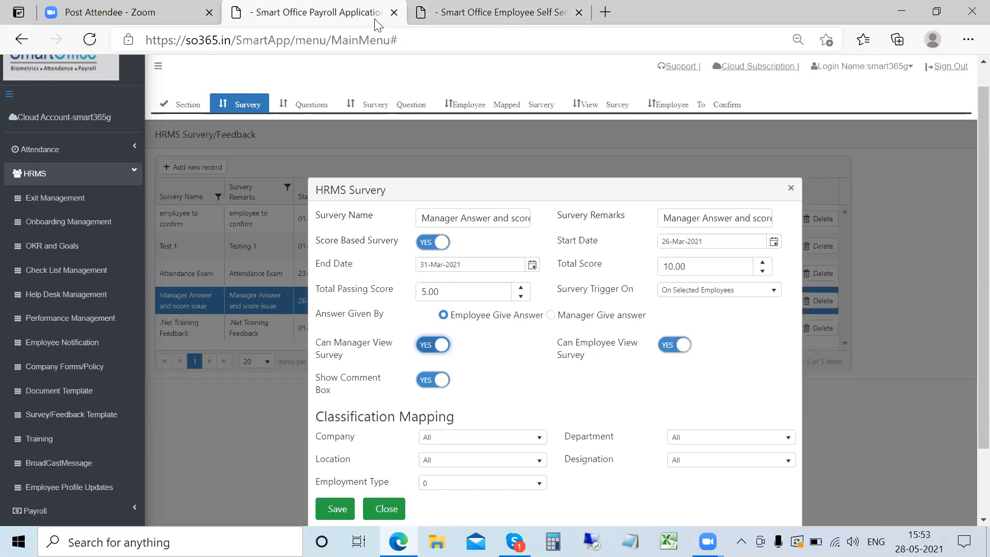
Examine the survey's Classification Mapping filters, including company and department, and close the form without saving
{"action": "left_click_drag", "start_coordinate": [316, 416], "coordinate": [457, 416]}
{"action": "scroll", "coordinate": [456, 412], "scroll_direction": "down", "scroll_amount": 2}
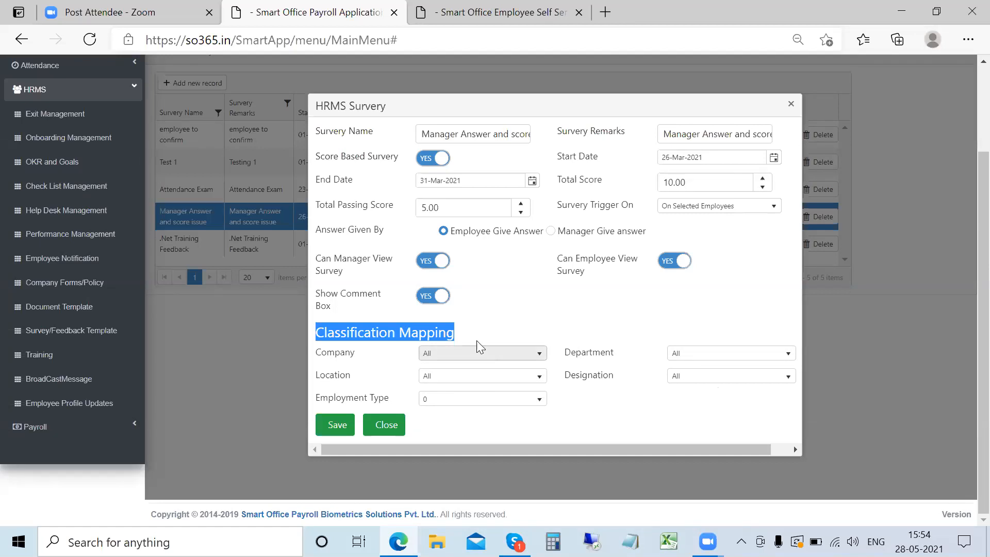
{"action": "left_click", "coordinate": [475, 355]}
{"action": "left_click", "coordinate": [474, 356]}
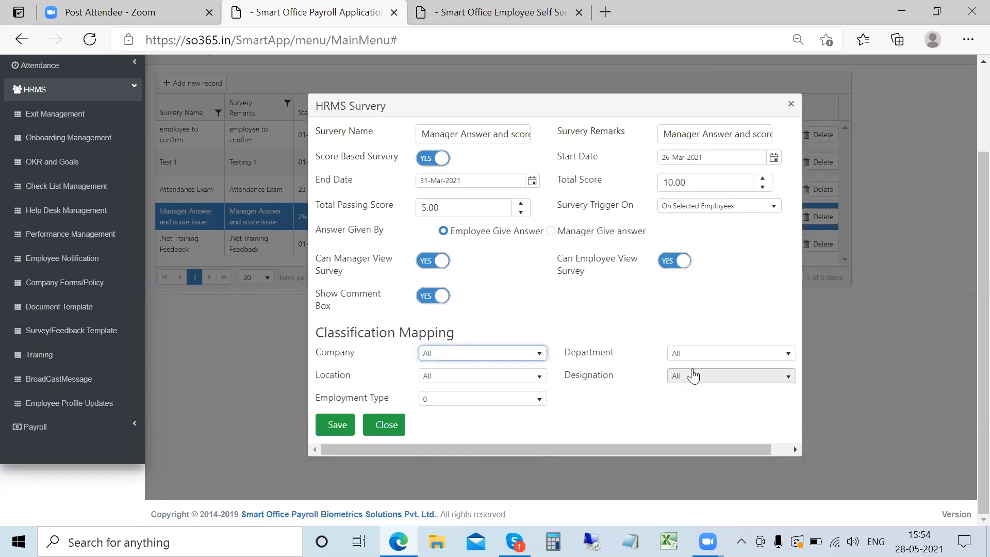
{"action": "left_click", "coordinate": [698, 357]}
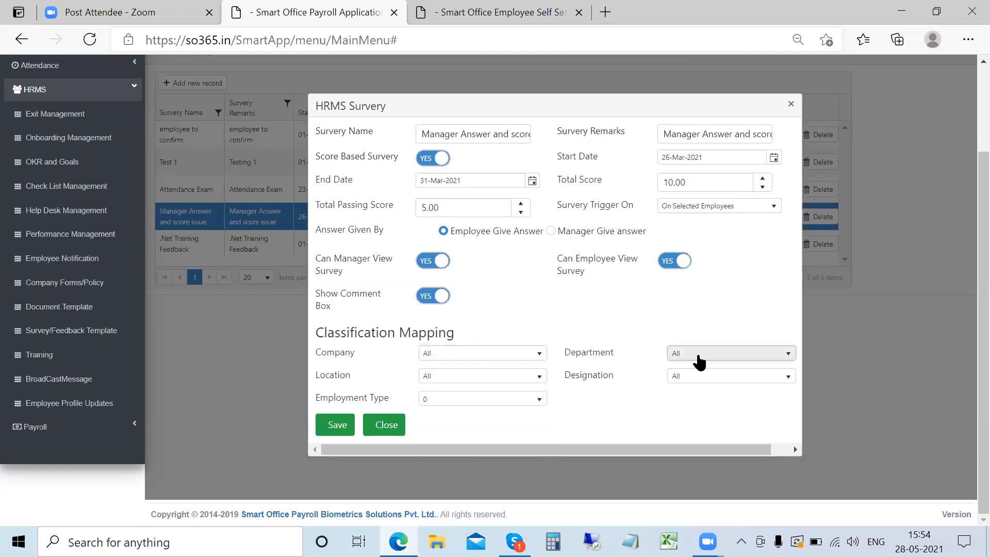
{"action": "left_click", "coordinate": [650, 392]}
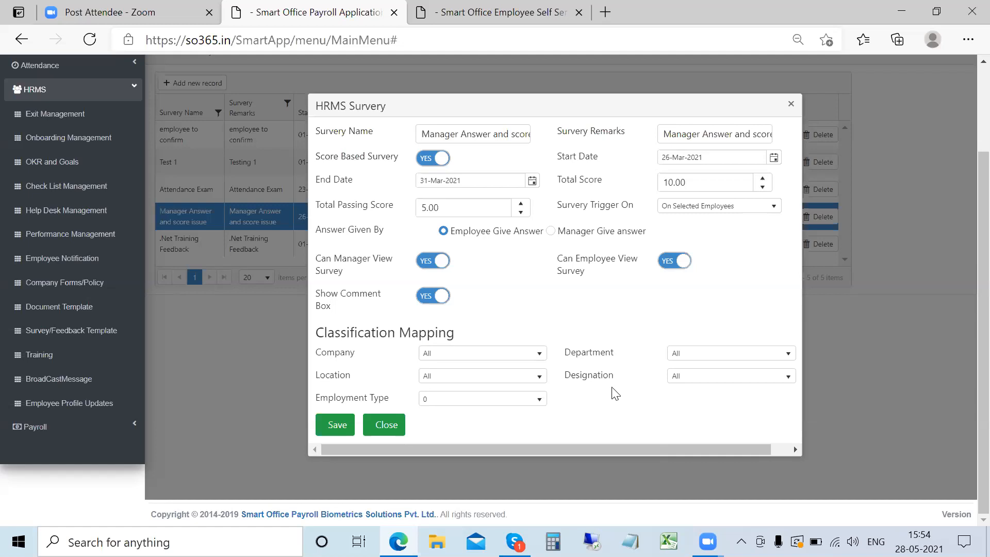
{"action": "left_click", "coordinate": [386, 426]}
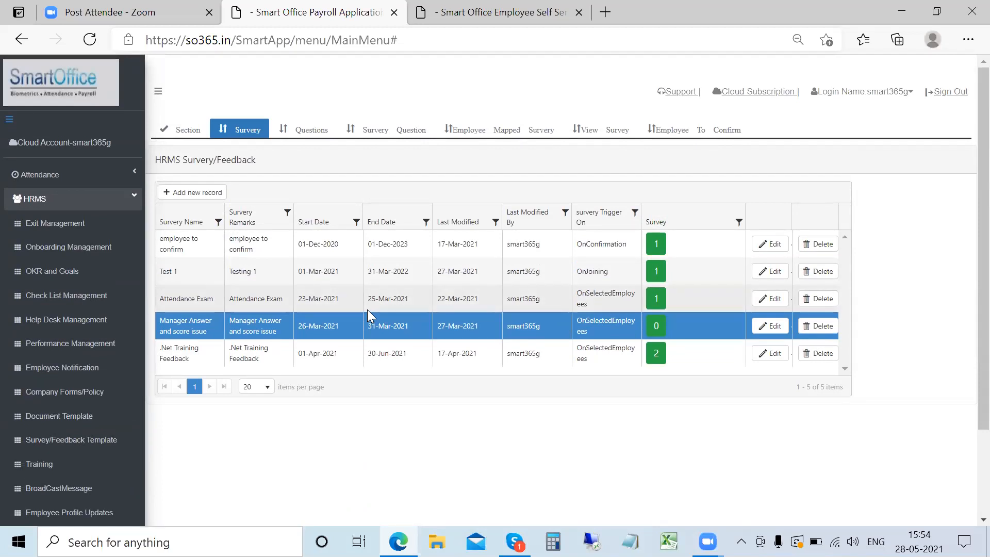
Open a blank new record in the Questions list, view the available question types and close it without saving
{"action": "left_click", "coordinate": [320, 132]}
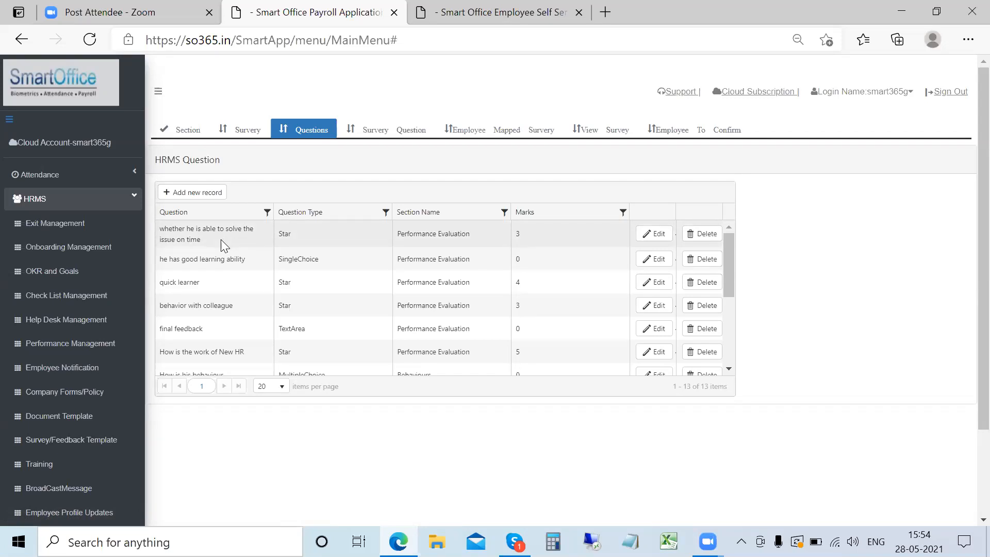
{"action": "left_click", "coordinate": [197, 193]}
{"action": "left_click", "coordinate": [428, 175]}
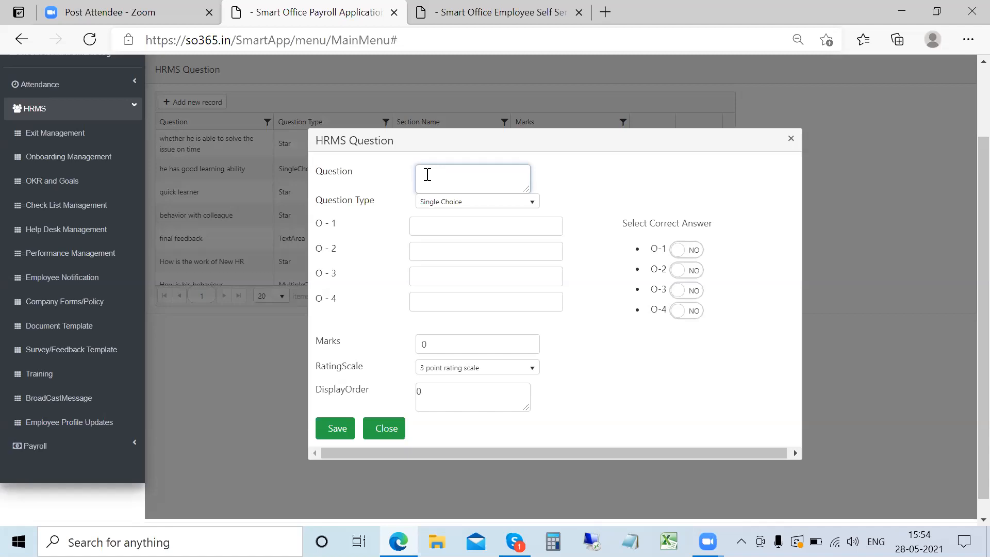
{"action": "left_click", "coordinate": [464, 203]}
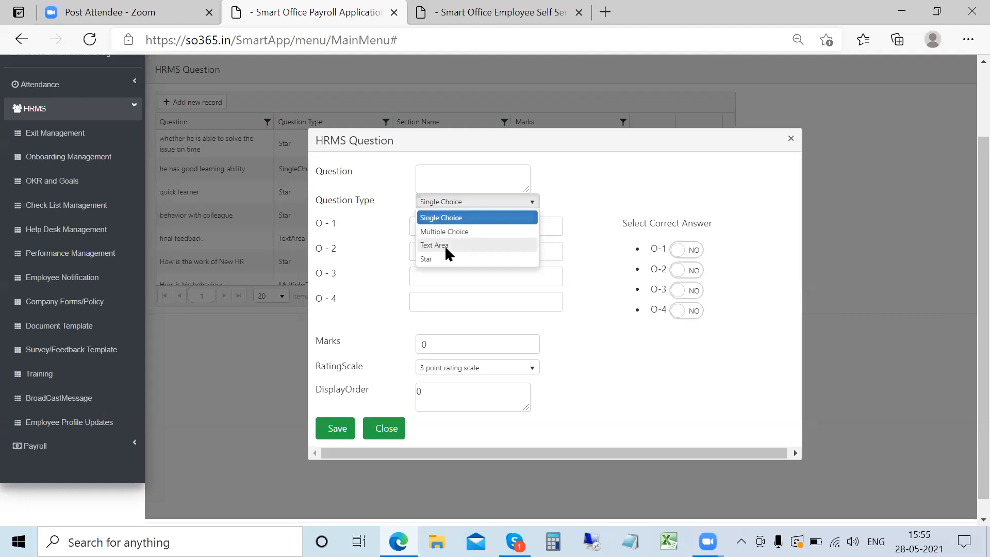
{"action": "left_click", "coordinate": [504, 171]}
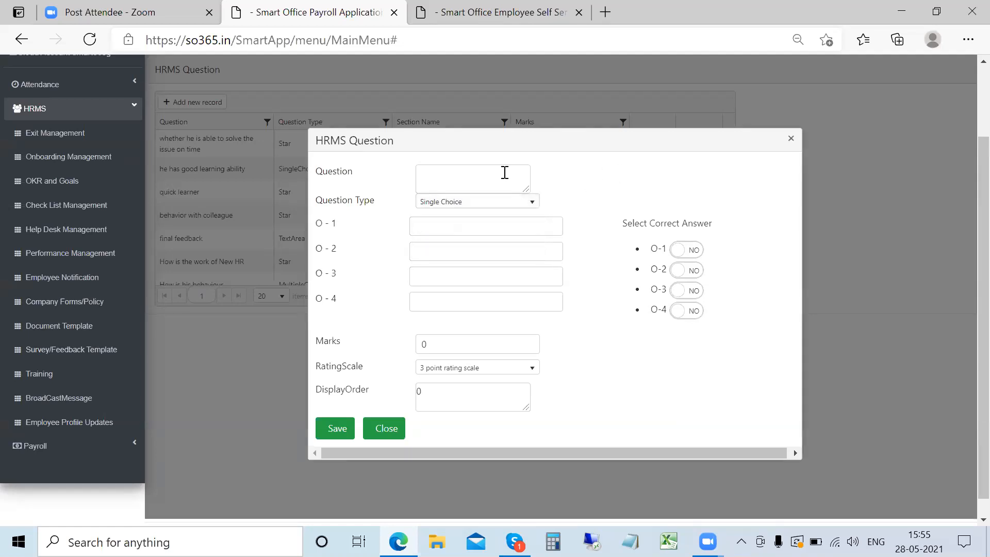
{"action": "left_click", "coordinate": [791, 139]}
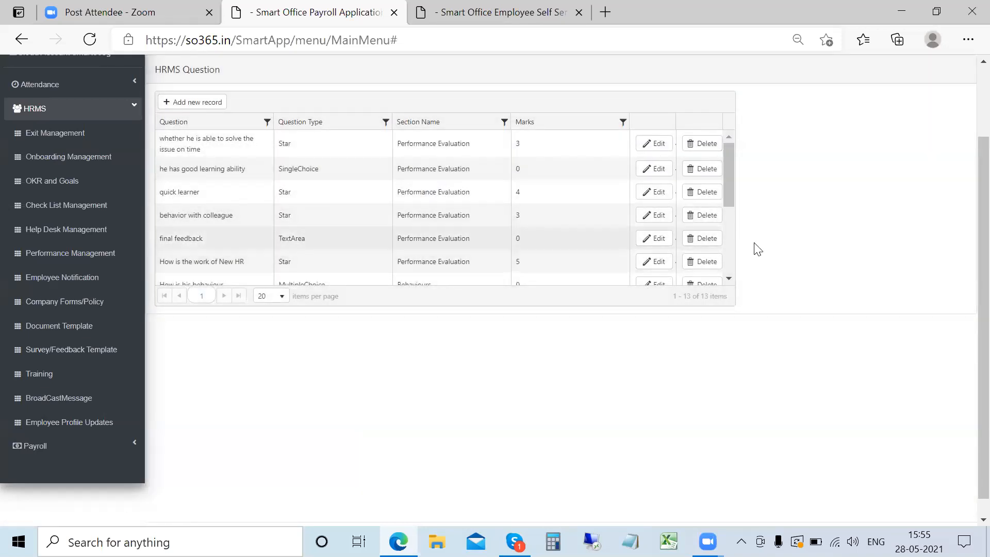
Open the "How is the work of New HR" question for editing and examine its question type, marks and rating scale options
{"action": "left_click", "coordinate": [662, 266]}
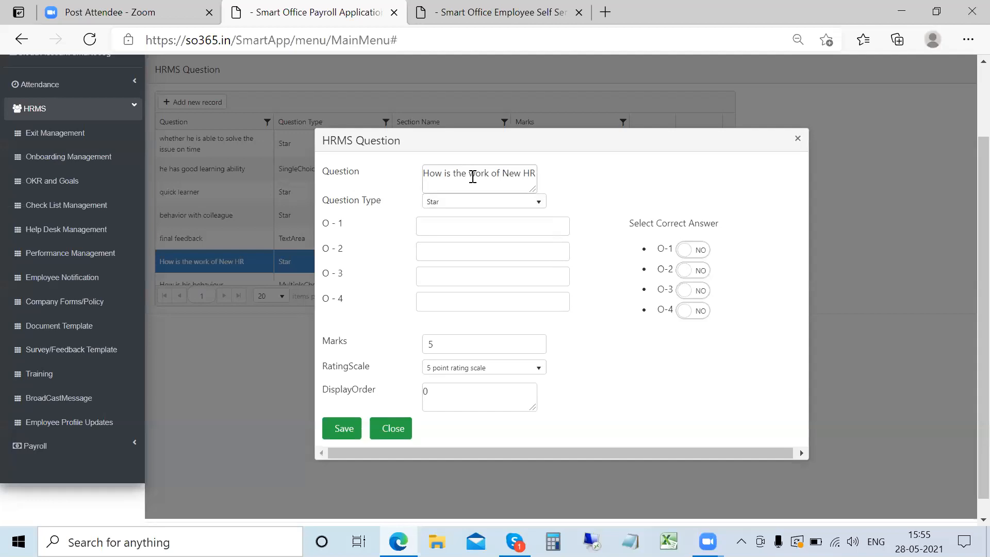
{"action": "left_click", "coordinate": [473, 202]}
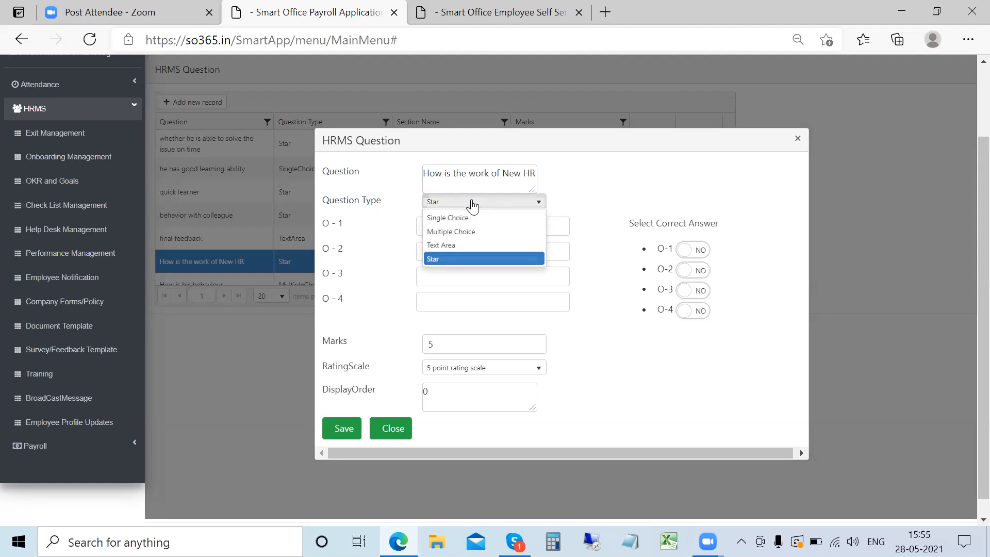
{"action": "left_click", "coordinate": [472, 202]}
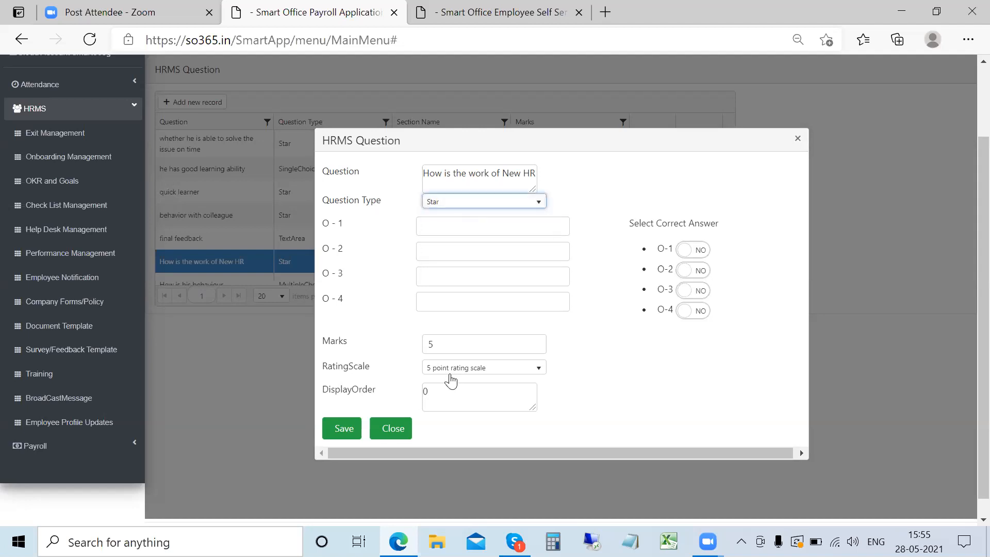
{"action": "double_click", "coordinate": [426, 344]}
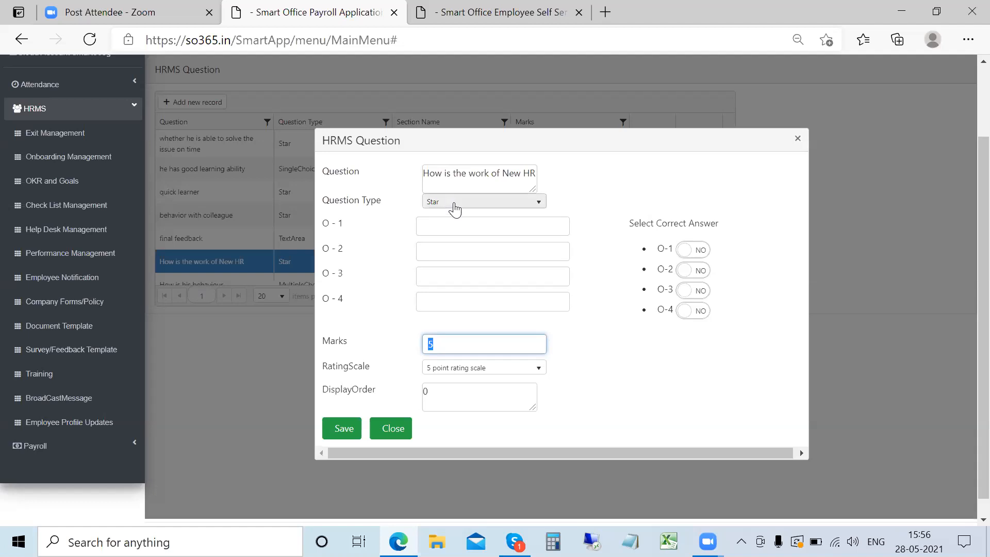
{"action": "left_click", "coordinate": [473, 373]}
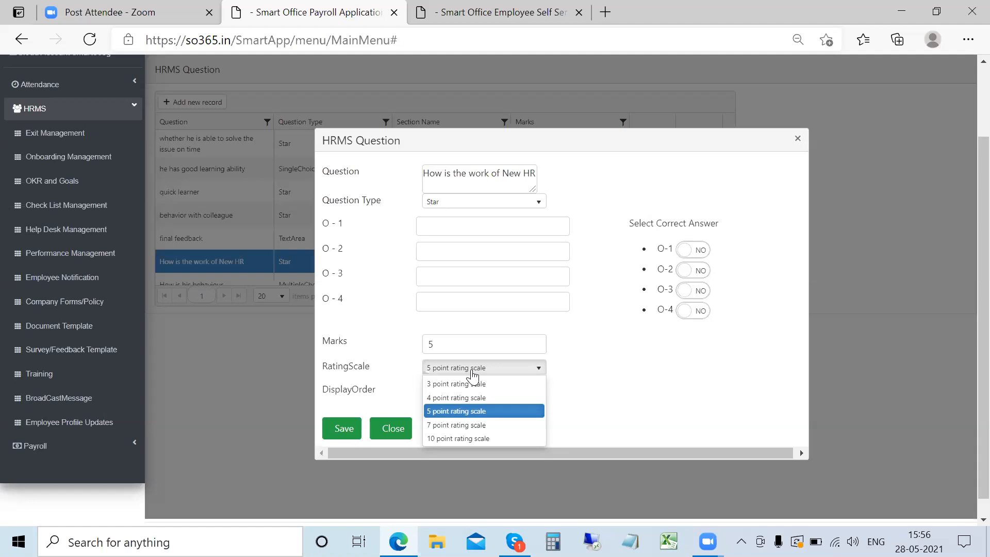
{"action": "left_click", "coordinate": [600, 390]}
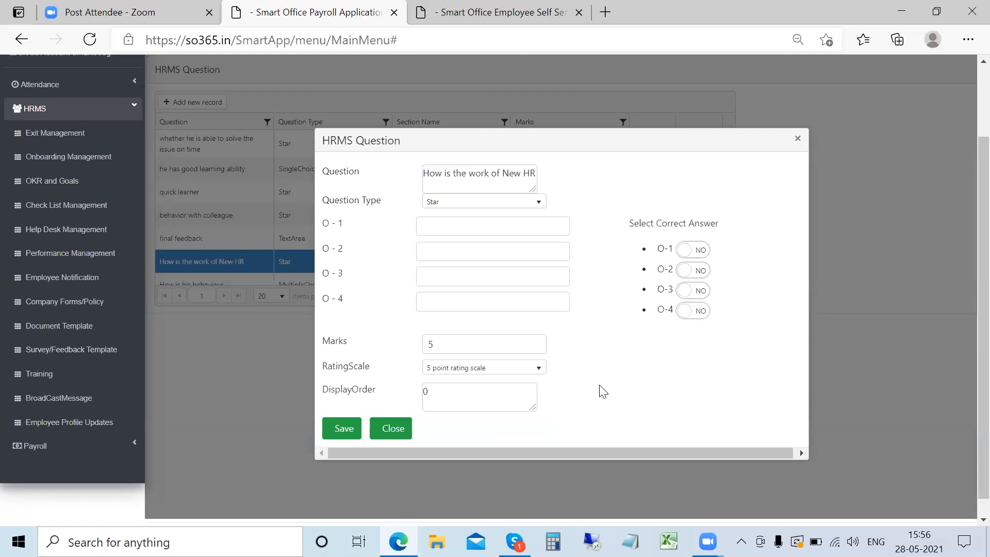
Try the Single Choice and Multiple Choice question types on the open question and close the form without saving
{"action": "left_click", "coordinate": [449, 207]}
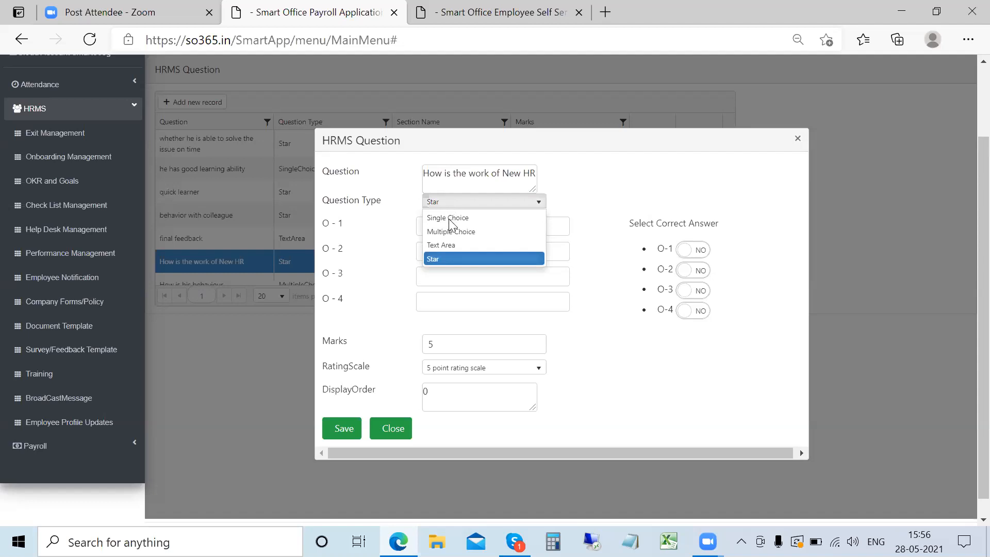
{"action": "left_click", "coordinate": [451, 219]}
{"action": "left_click", "coordinate": [626, 204]}
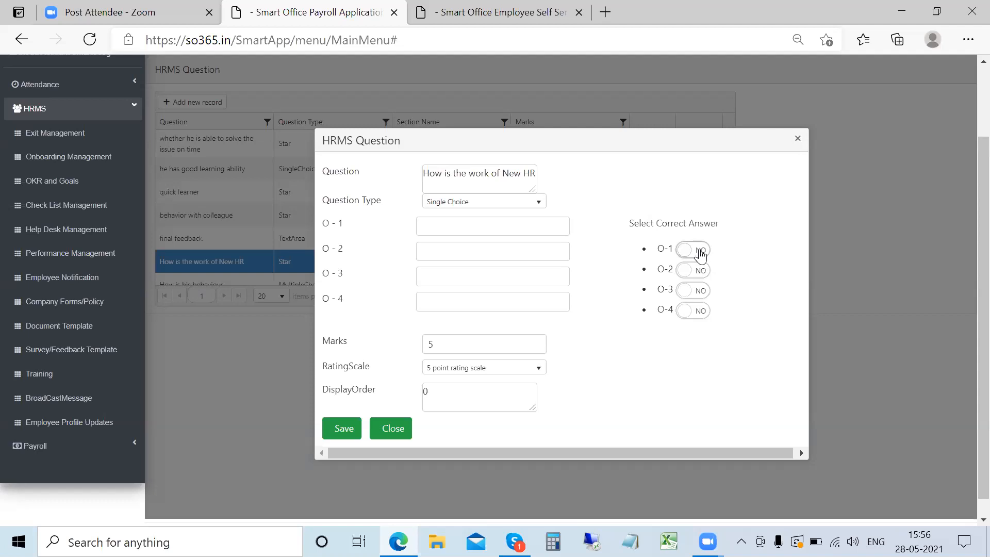
{"action": "left_click", "coordinate": [464, 203]}
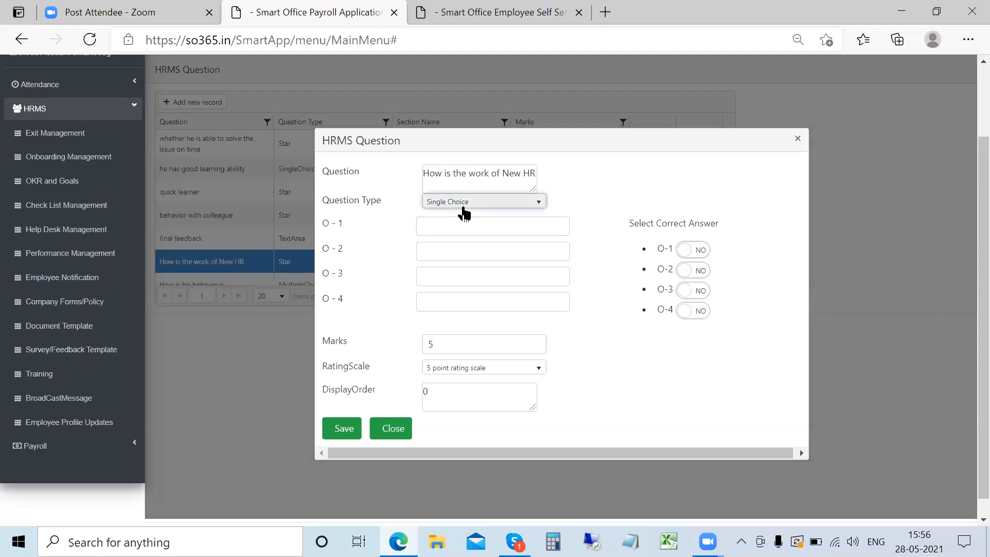
{"action": "left_click", "coordinate": [469, 231]}
{"action": "left_click", "coordinate": [454, 208]}
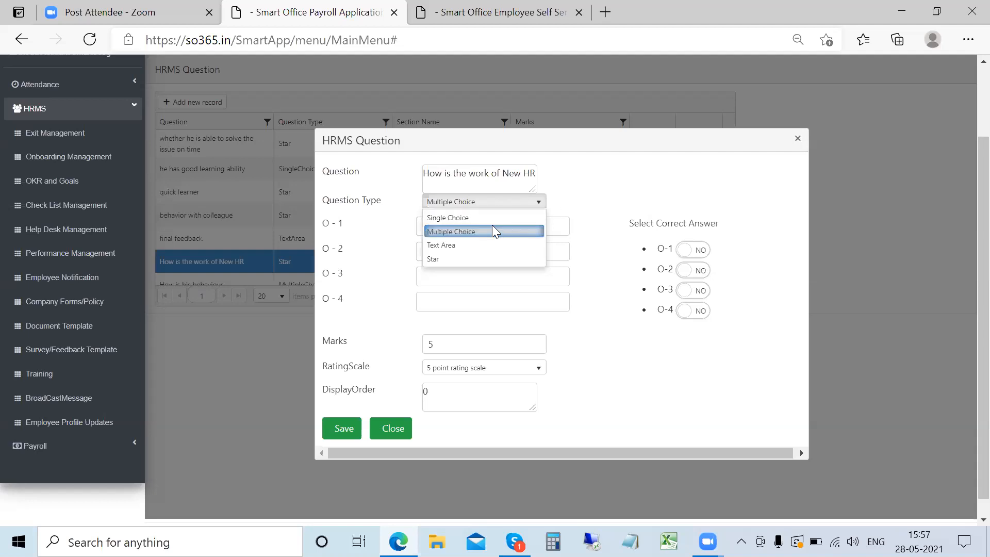
{"action": "left_click", "coordinate": [585, 190]}
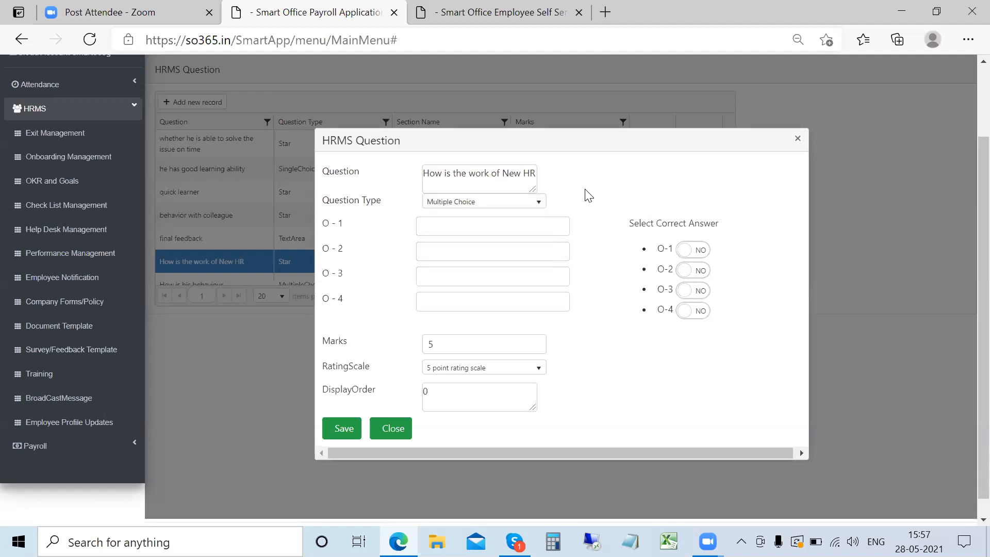
{"action": "left_click", "coordinate": [798, 138]}
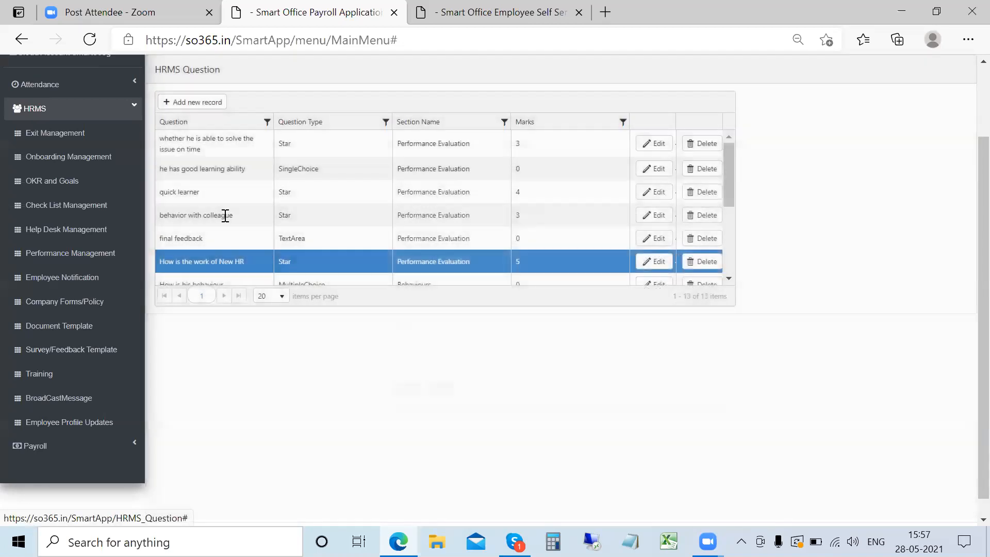
Open the "How is his behaviour" question, try marking O-2 and O-3 as correct answers, and close it without saving
{"action": "scroll", "coordinate": [300, 206], "scroll_direction": "up", "scroll_amount": 2}
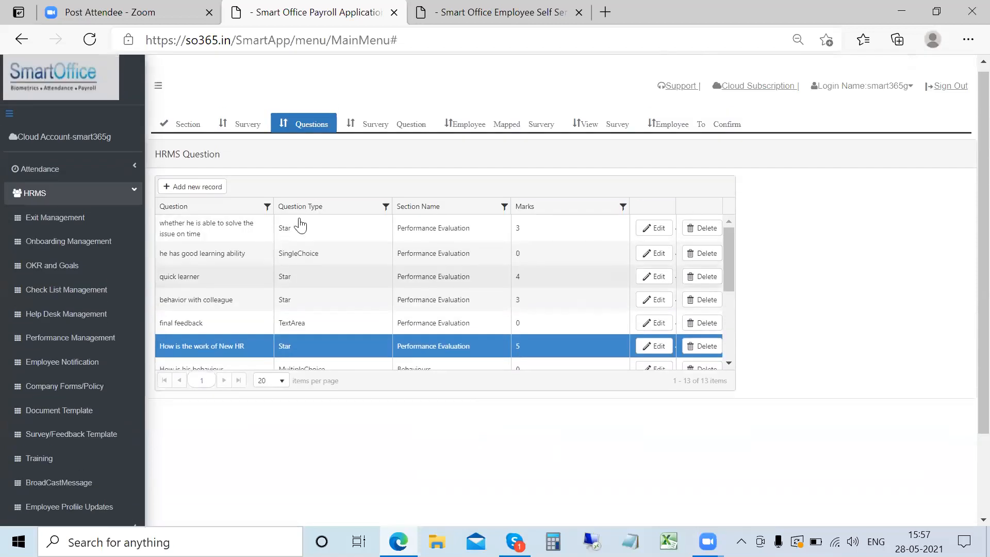
{"action": "scroll", "coordinate": [297, 329], "scroll_direction": "down", "scroll_amount": 1}
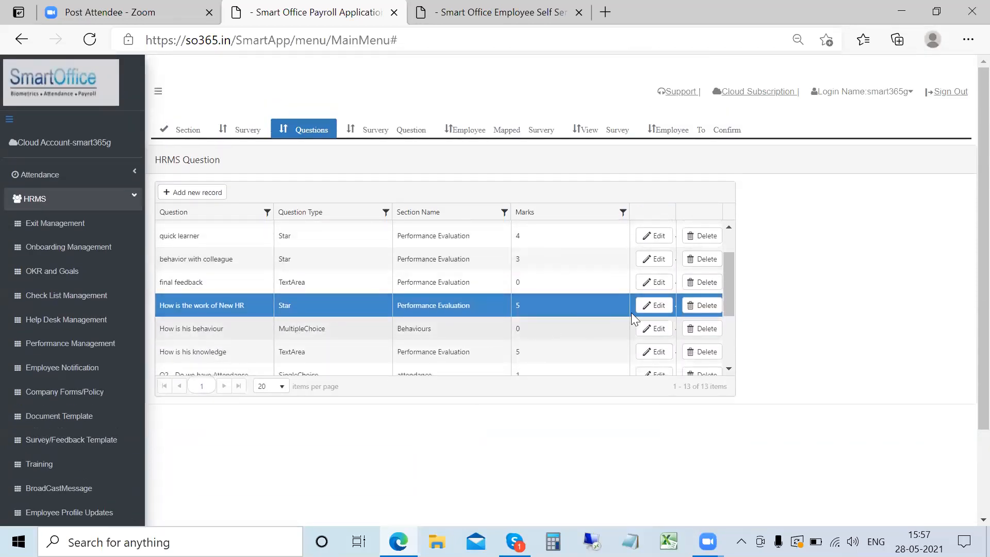
{"action": "left_click", "coordinate": [651, 328]}
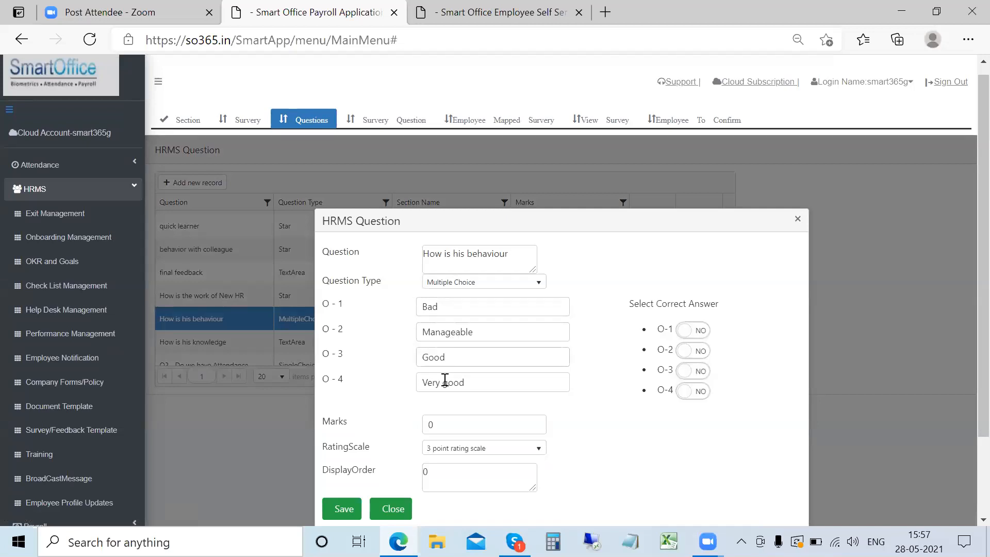
{"action": "left_click", "coordinate": [697, 351]}
{"action": "left_click", "coordinate": [697, 370]}
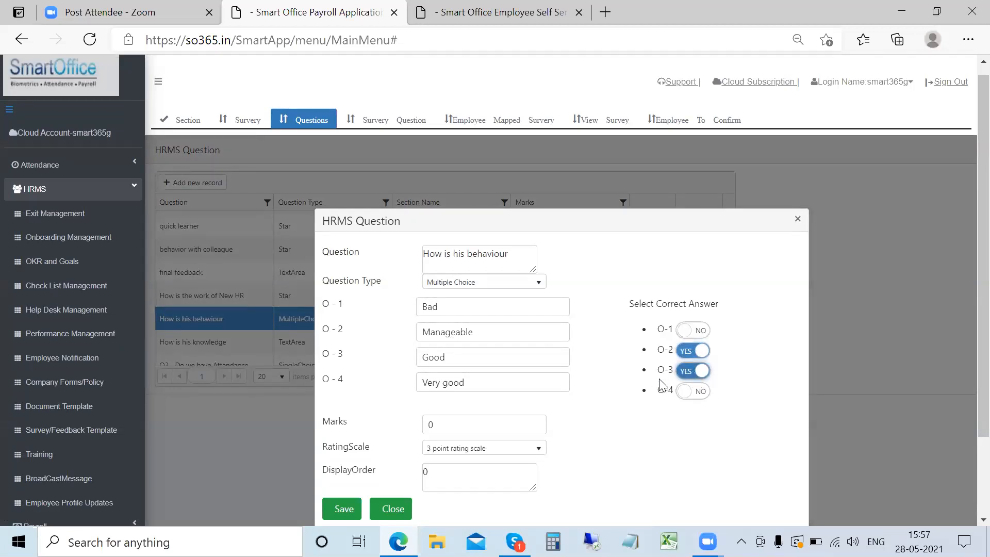
{"action": "left_click", "coordinate": [690, 370]}
{"action": "left_click", "coordinate": [690, 352]}
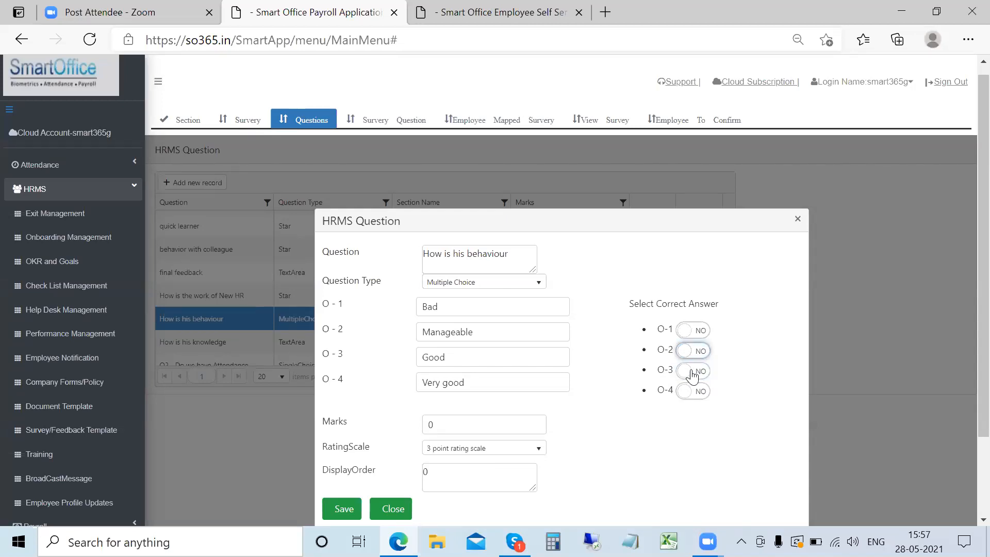
{"action": "left_click", "coordinate": [797, 223]}
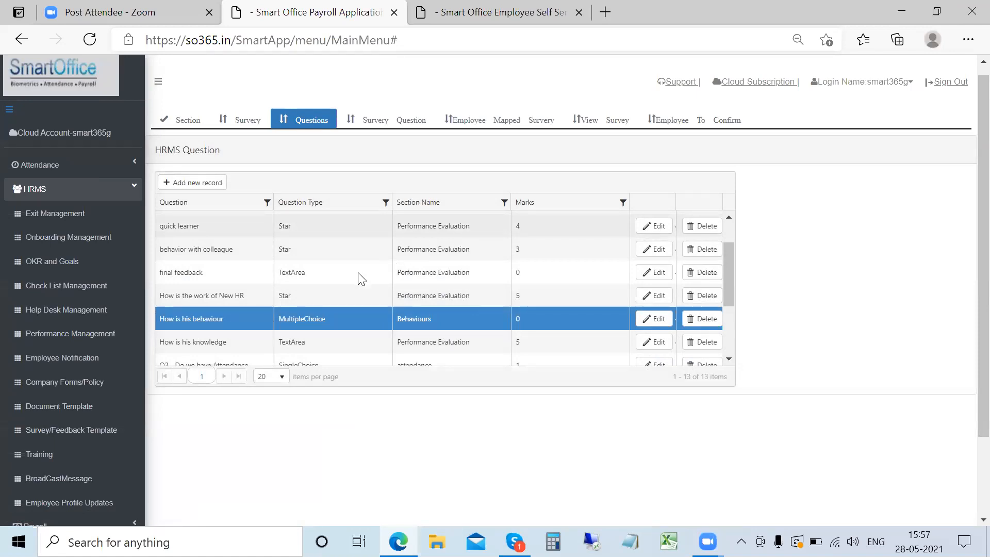
Review the Survery list alongside the Questions list to compare the defined surveys with the available questions
{"action": "scroll", "coordinate": [321, 304], "scroll_direction": "up", "scroll_amount": 1}
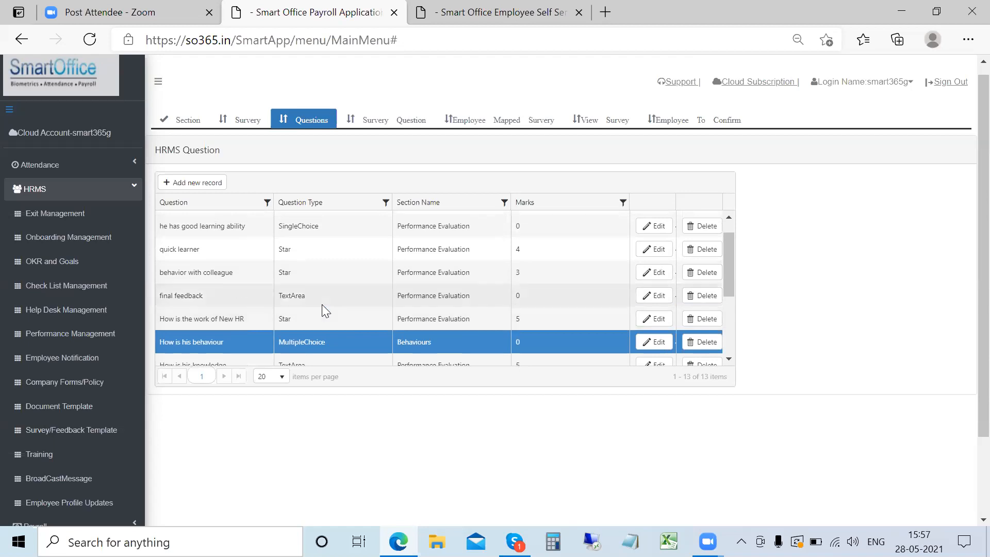
{"action": "left_click", "coordinate": [248, 124]}
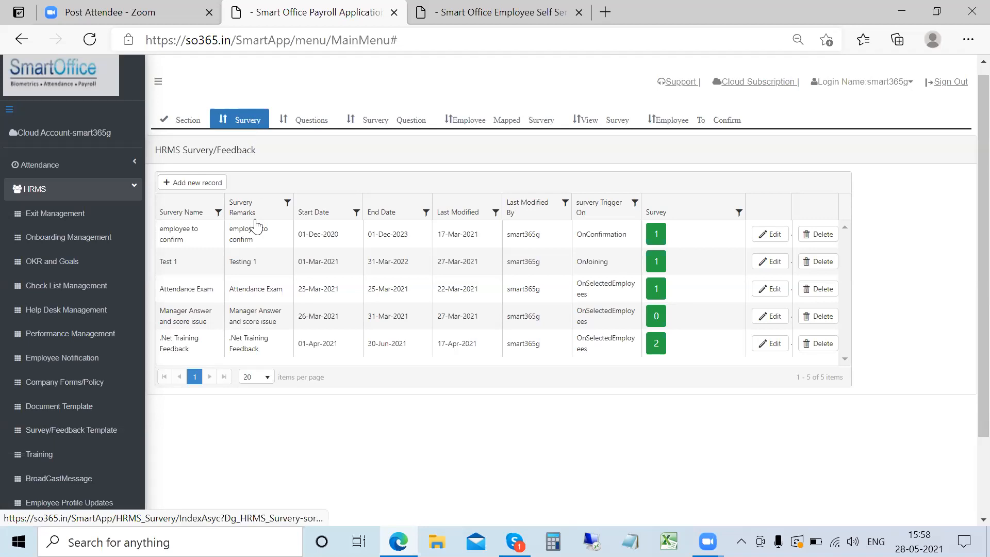
{"action": "left_click", "coordinate": [322, 125]}
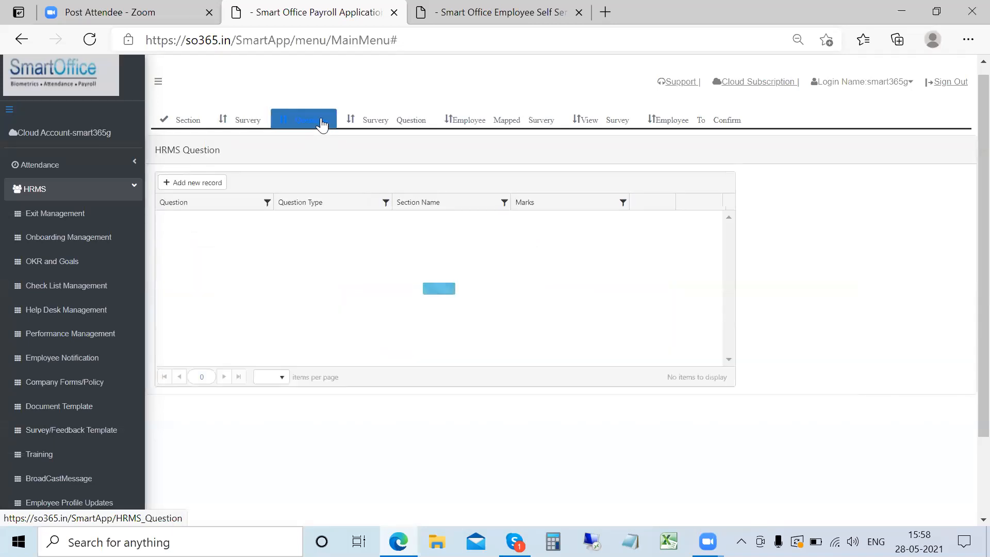
{"action": "left_click", "coordinate": [257, 123]}
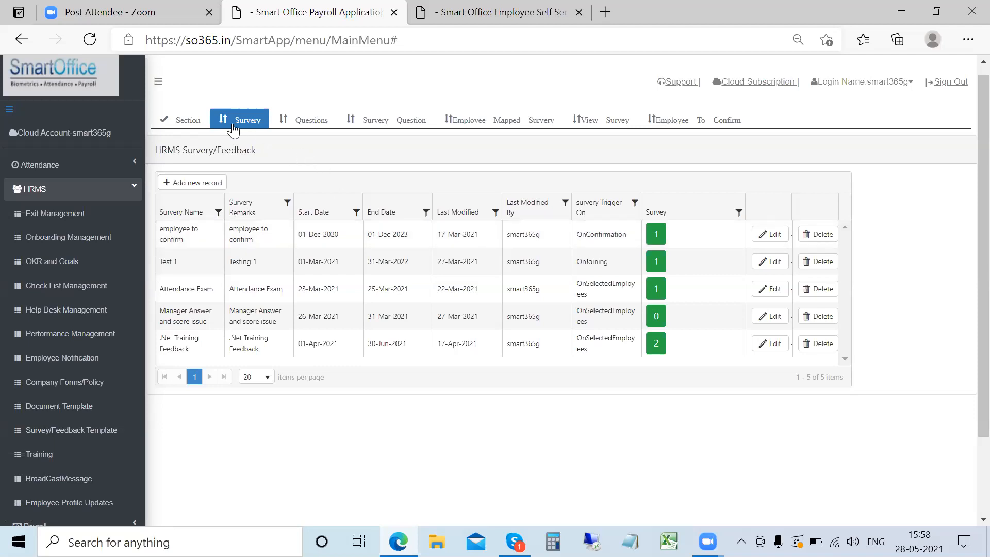
{"action": "left_click", "coordinate": [312, 121]}
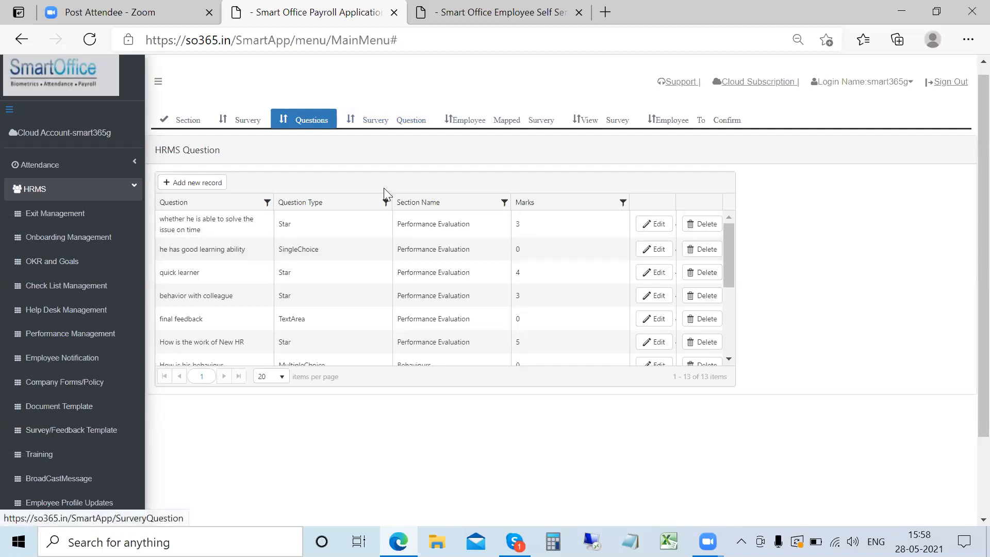
In the Survery Question list, try assigning "behavior with colleague" to the "final feedback" entry and close it without saving
{"action": "left_click", "coordinate": [400, 123]}
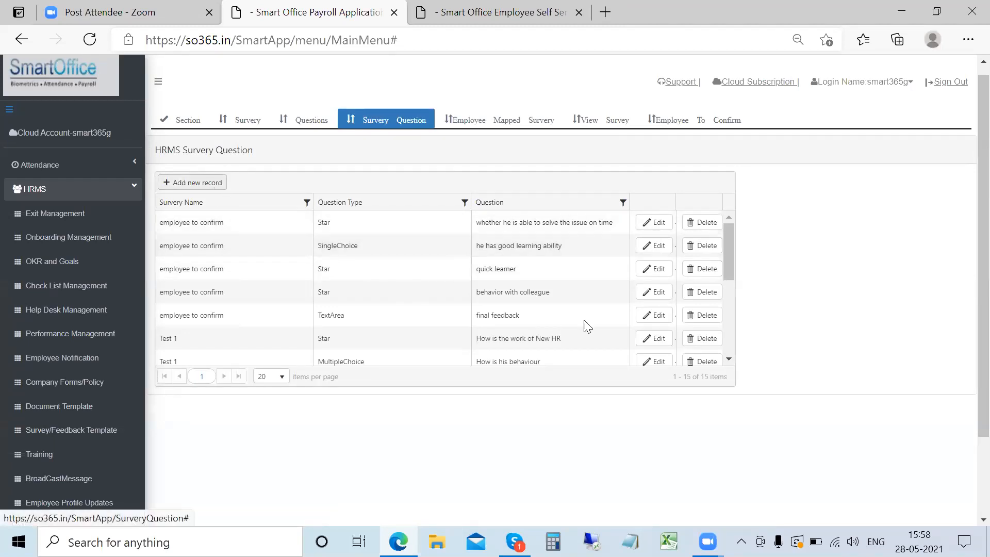
{"action": "left_click", "coordinate": [657, 320]}
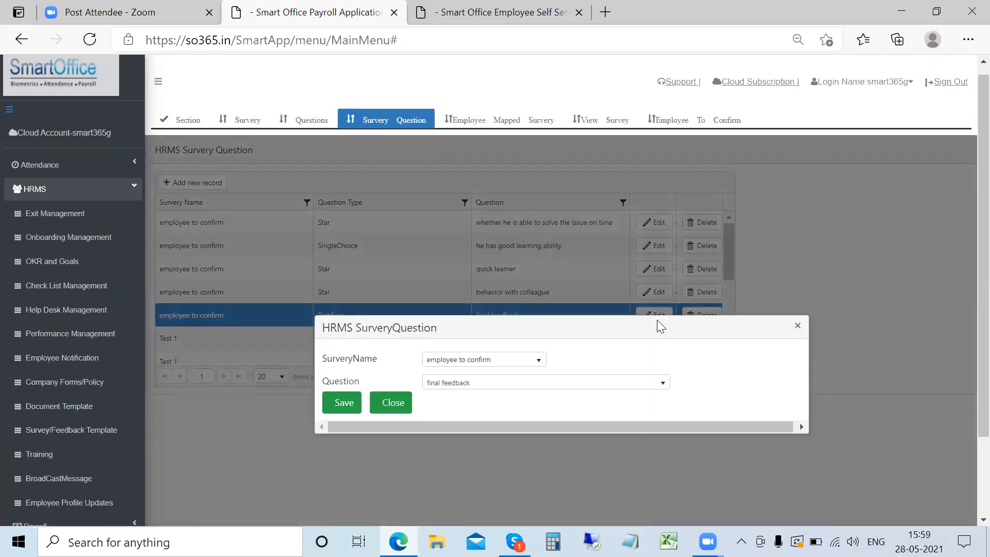
{"action": "left_click", "coordinate": [490, 386]}
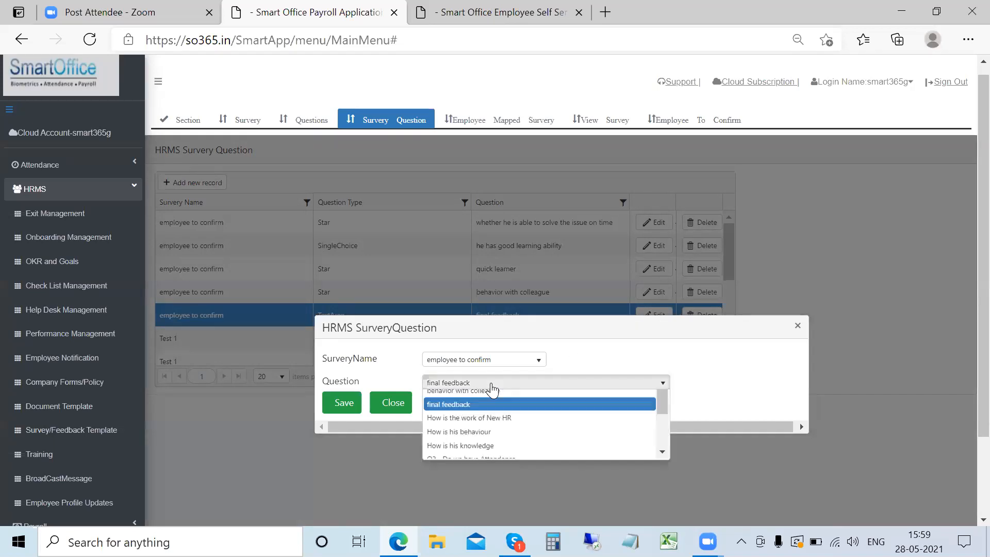
{"action": "left_click", "coordinate": [491, 439]}
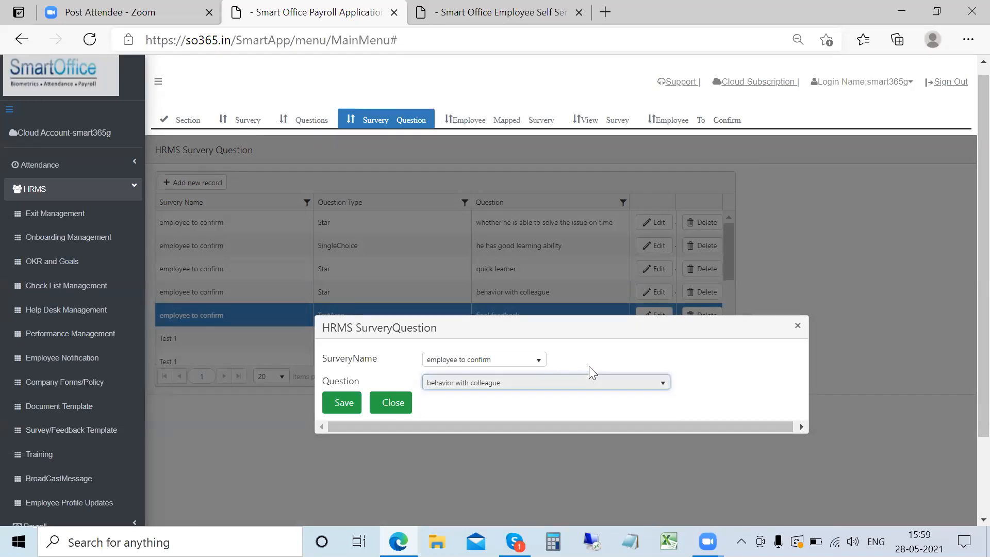
{"action": "left_click", "coordinate": [795, 325]}
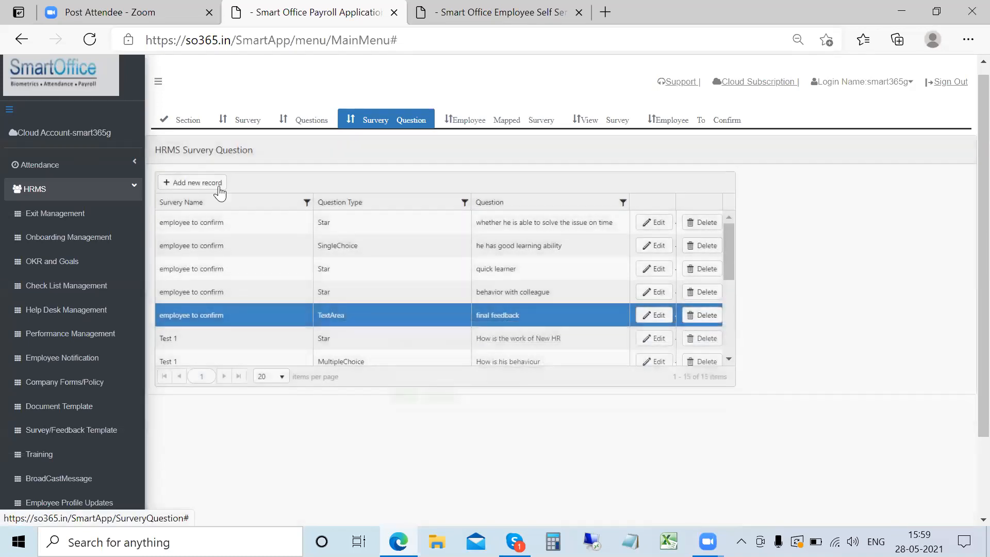
Try adding "he has good learning ability" and "behavior with colleague" to the "employee to confirm" survey in a new record, closing without saving
{"action": "left_click", "coordinate": [211, 186]}
{"action": "scroll", "coordinate": [411, 251], "scroll_direction": "down", "scroll_amount": 2}
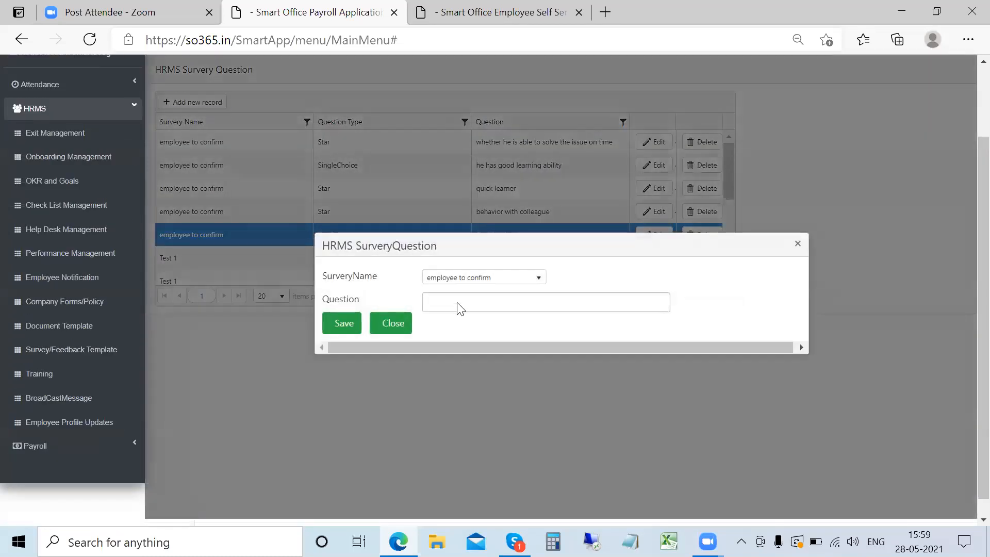
{"action": "left_click", "coordinate": [455, 302]}
{"action": "left_click", "coordinate": [460, 342]}
{"action": "left_click", "coordinate": [593, 306]}
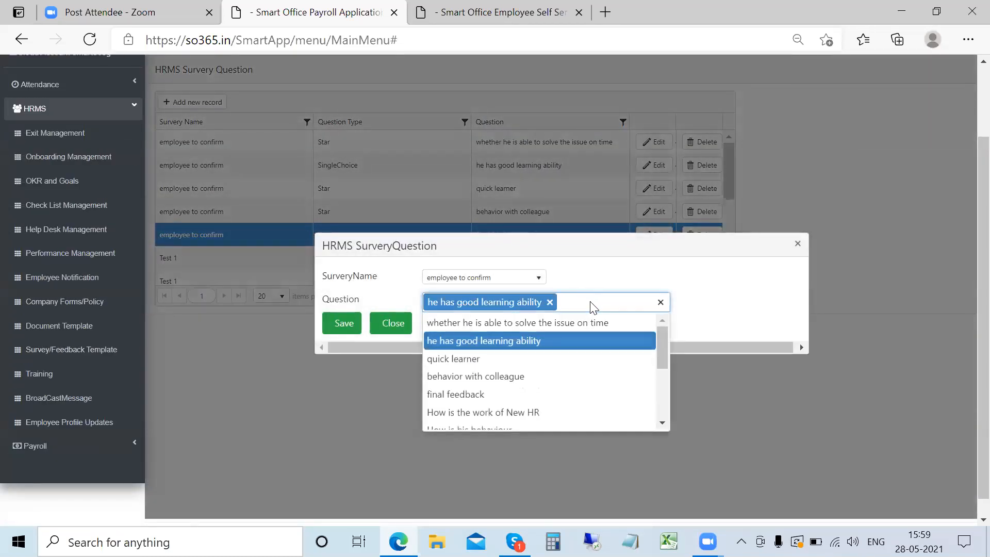
{"action": "left_click", "coordinate": [480, 378]}
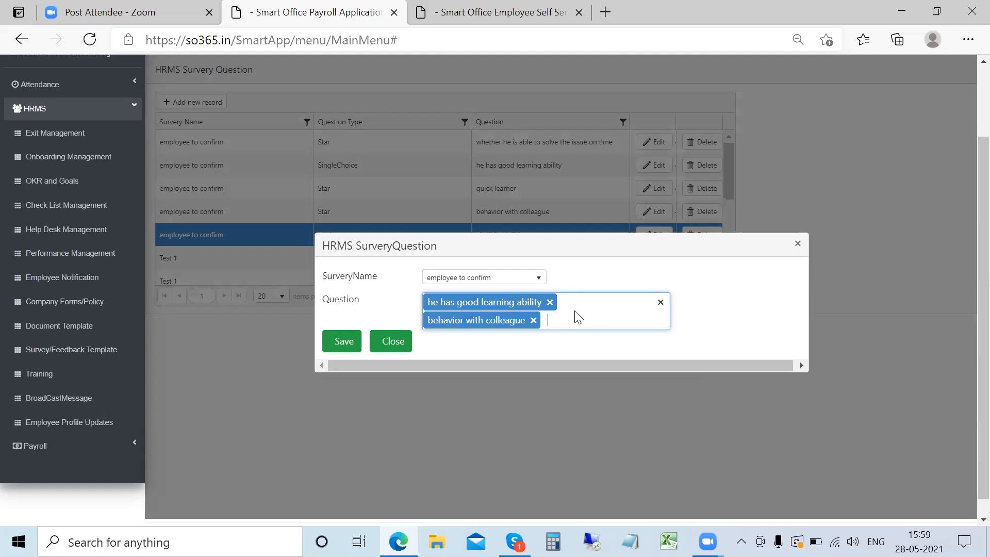
{"action": "left_click", "coordinate": [797, 243]}
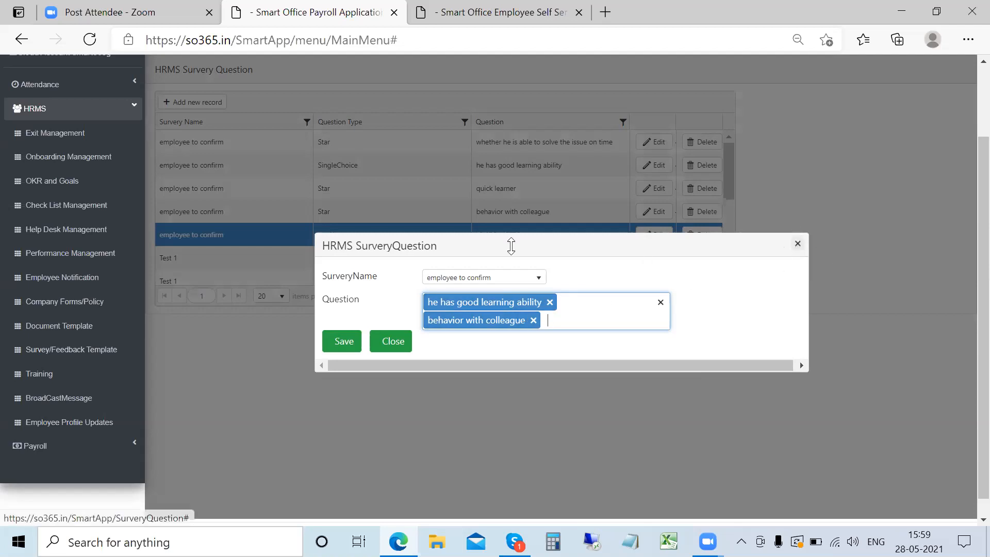
View the surveys available for a new survey question record and close the form without saving
{"action": "scroll", "coordinate": [390, 228], "scroll_direction": "up", "scroll_amount": 2}
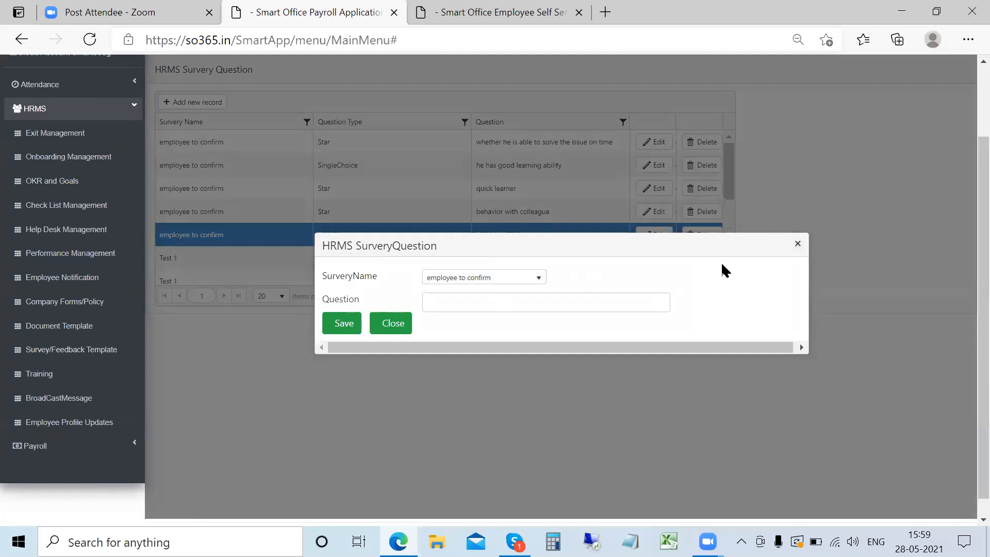
{"action": "left_click", "coordinate": [477, 278]}
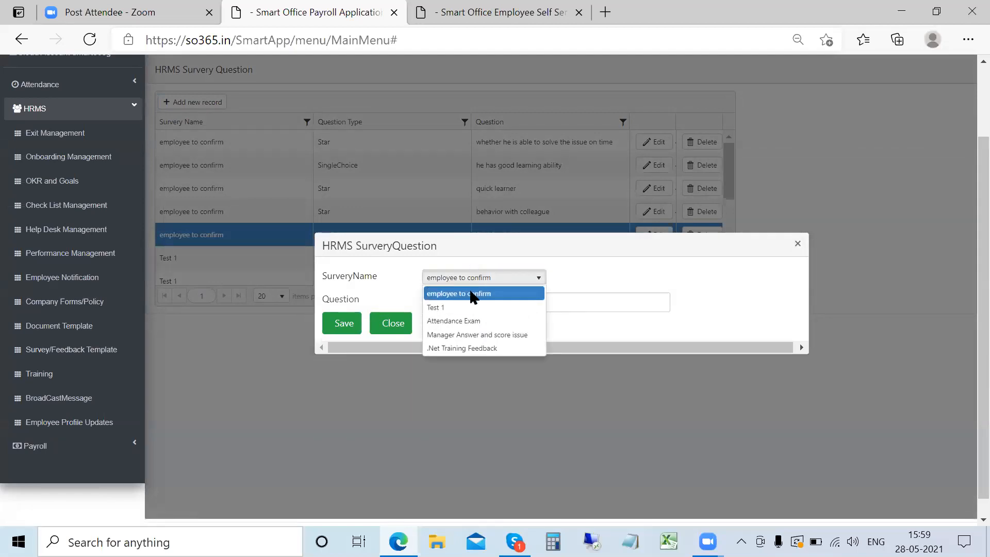
{"action": "left_click", "coordinate": [798, 244]}
Start a new record in the Survery list with "Webinar Feedback" as both its survey name and remarks
{"action": "scroll", "coordinate": [379, 124], "scroll_direction": "up", "scroll_amount": 3}
{"action": "left_click", "coordinate": [239, 132]}
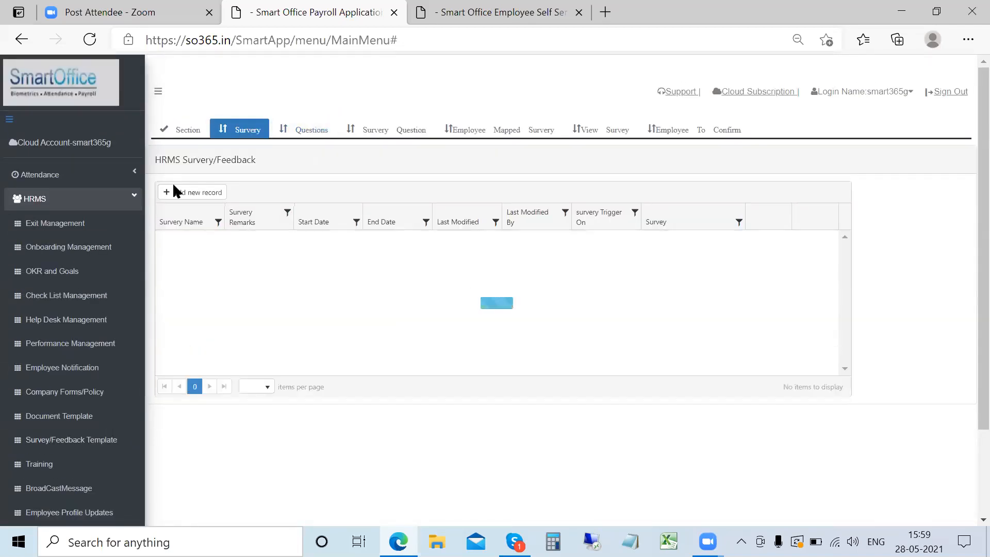
{"action": "left_click", "coordinate": [179, 193]}
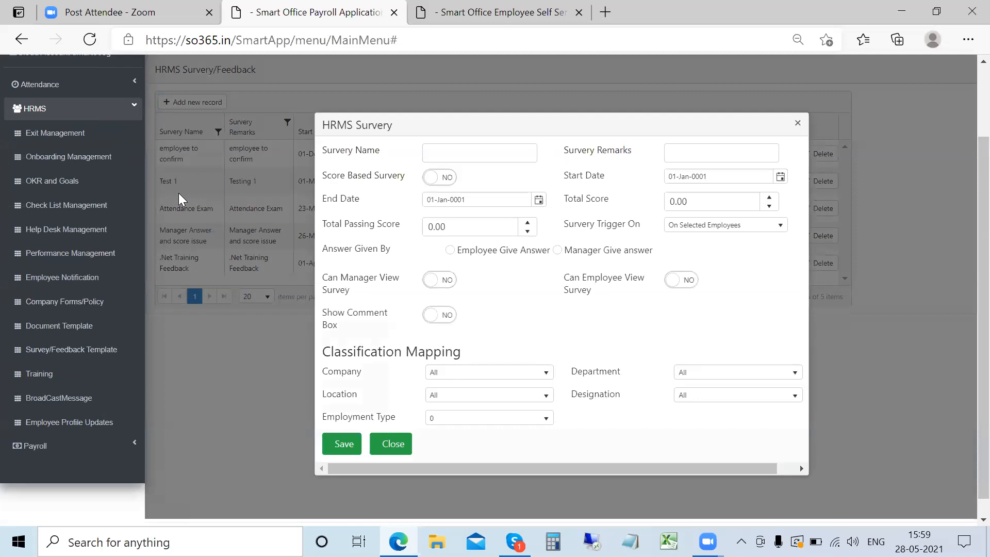
{"action": "left_click", "coordinate": [462, 153]}
{"action": "type", "text": "Webinar"}
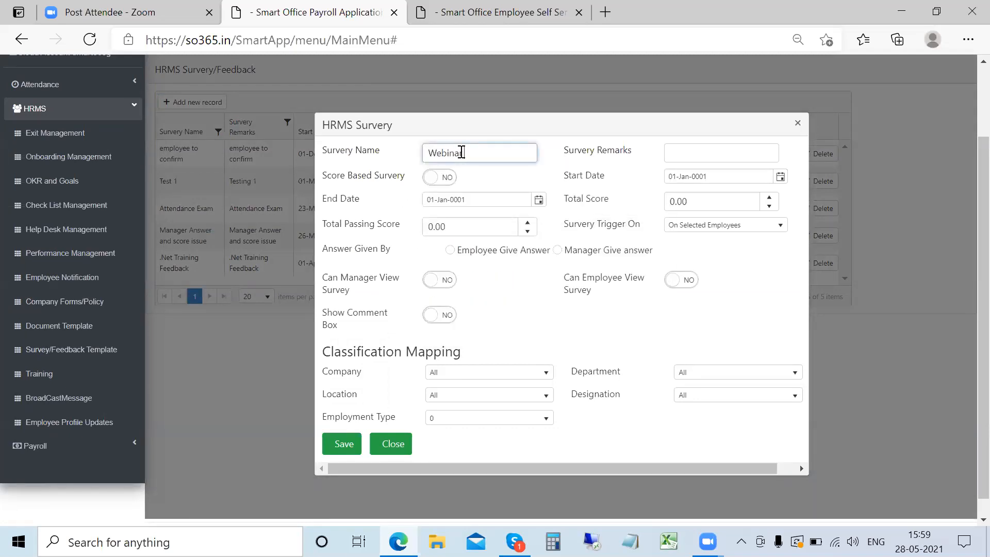
{"action": "type", "text": " Feedback"}
{"action": "key", "text": "Tab"}
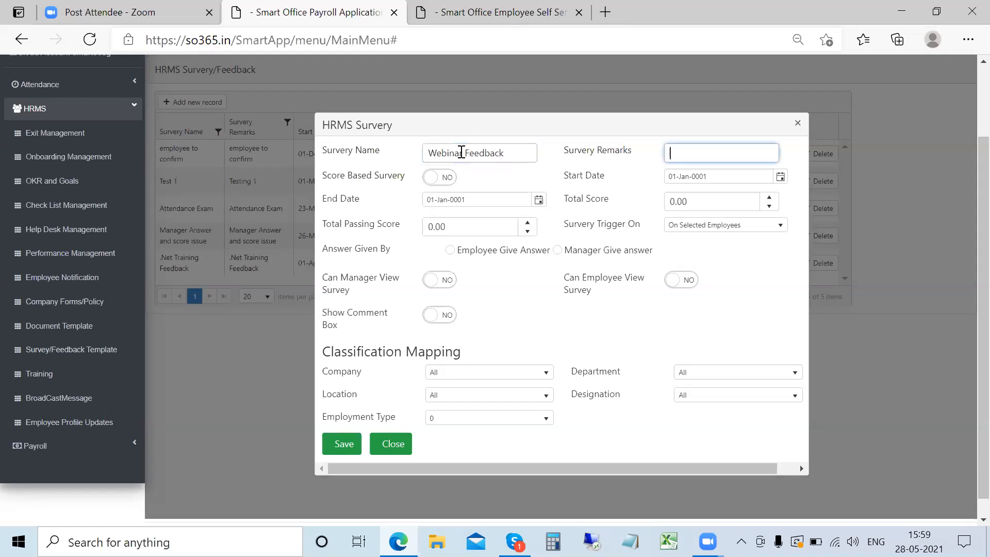
{"action": "key", "text": "shift+Tab"}
{"action": "key", "text": "ctrl+c"}
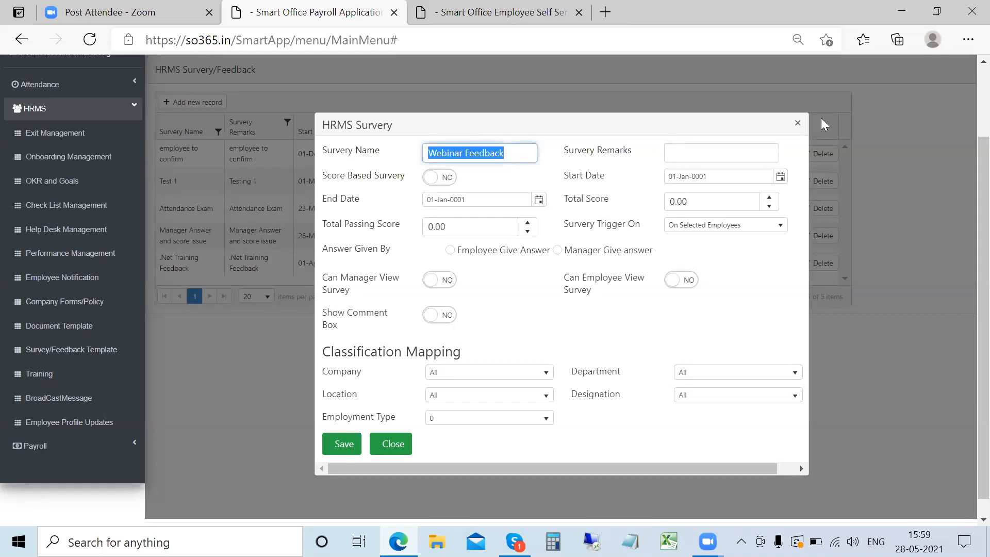
{"action": "left_click", "coordinate": [715, 148]}
{"action": "key", "text": "ctrl+v"}
Make the survey score based and set it to run from 27-May-2021 to 31-May-2021
{"action": "left_click", "coordinate": [439, 181]}
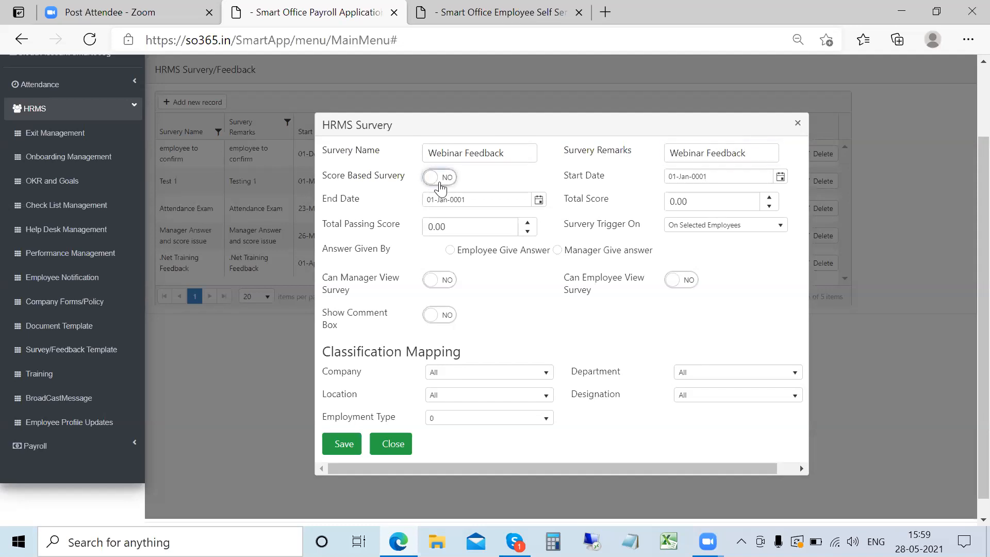
{"action": "left_click", "coordinate": [780, 181]}
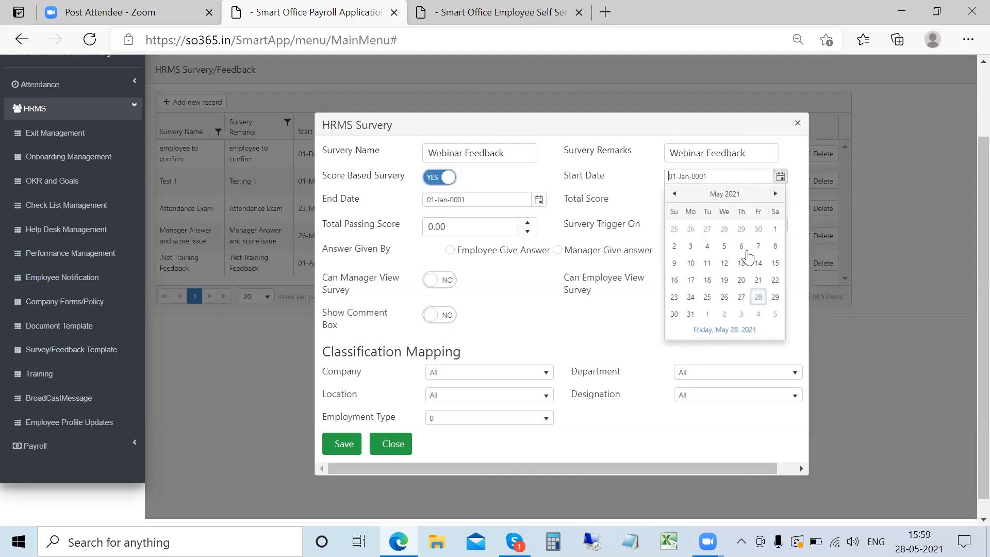
{"action": "left_click", "coordinate": [741, 297]}
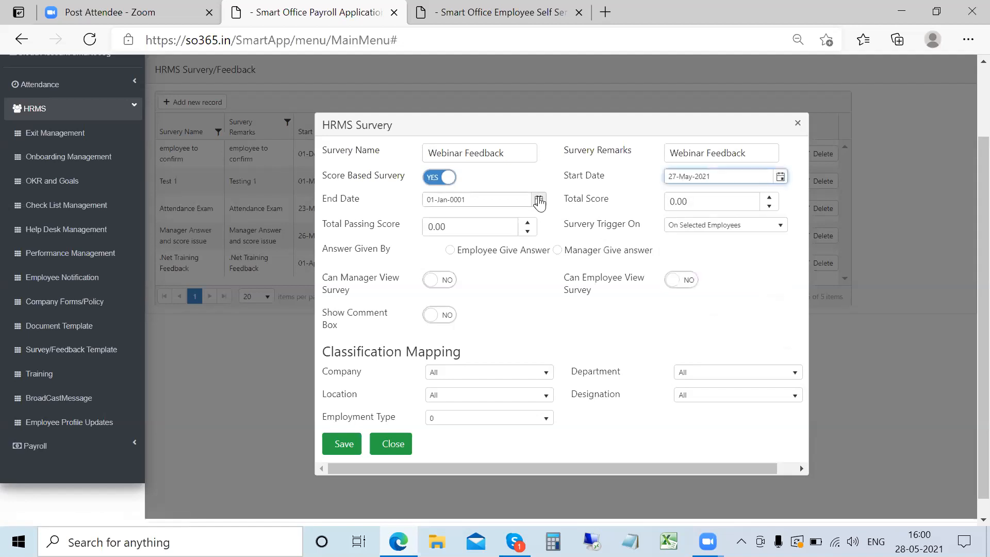
{"action": "left_click", "coordinate": [538, 200]}
{"action": "left_click", "coordinate": [448, 337]}
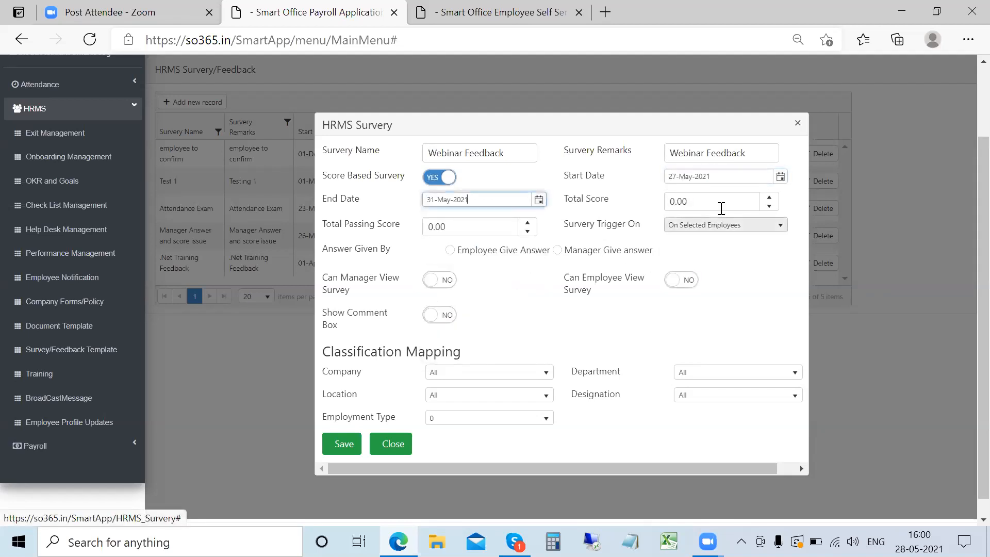
Set the survey's total score to 10 and its total passing score to 7
{"action": "left_click", "coordinate": [721, 204]}
{"action": "type", "text": "10"}
{"action": "key", "text": "Tab"}
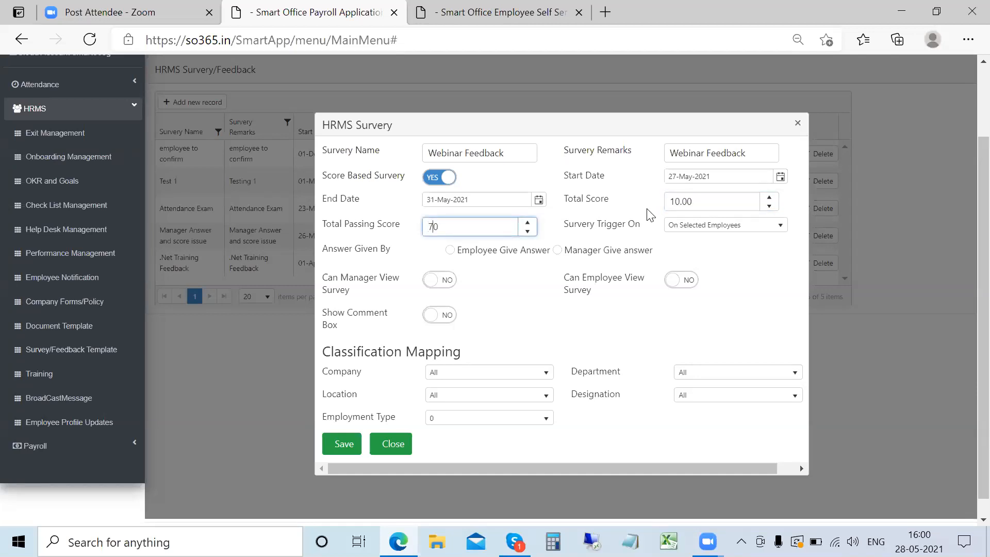
{"action": "type", "text": "7"}
{"action": "key", "text": "Delete"}
{"action": "key", "text": "Tab"}
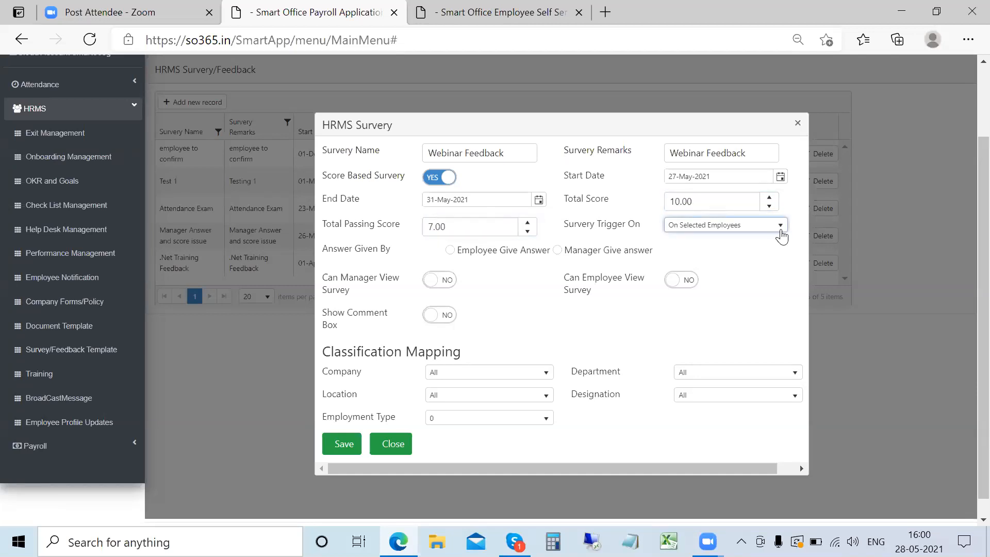
Keep the survey trigger at On Selected Employees, have employees give the answers, and let managers and employees view the survey
{"action": "left_click", "coordinate": [750, 231]}
{"action": "left_click", "coordinate": [450, 250]}
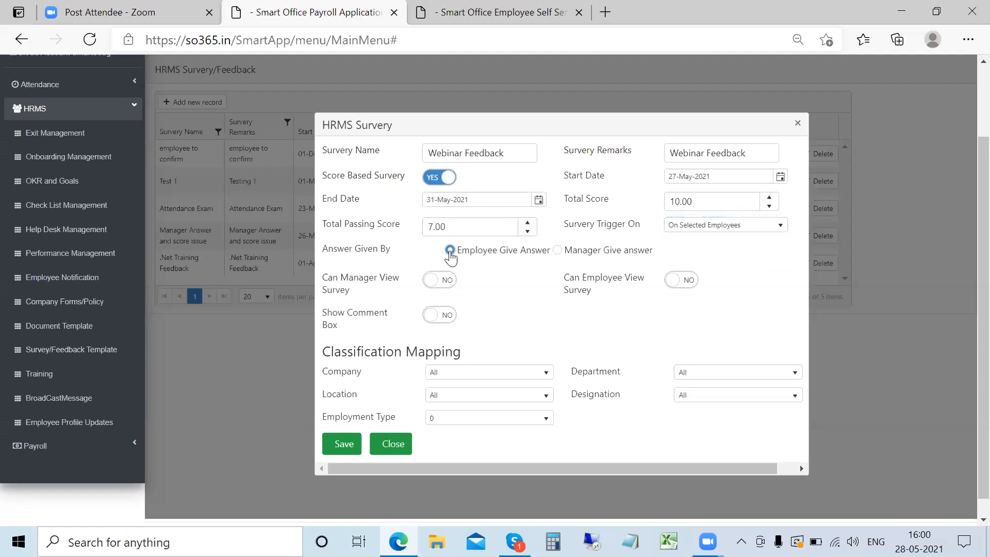
{"action": "left_click", "coordinate": [447, 281]}
{"action": "left_click", "coordinate": [683, 280]}
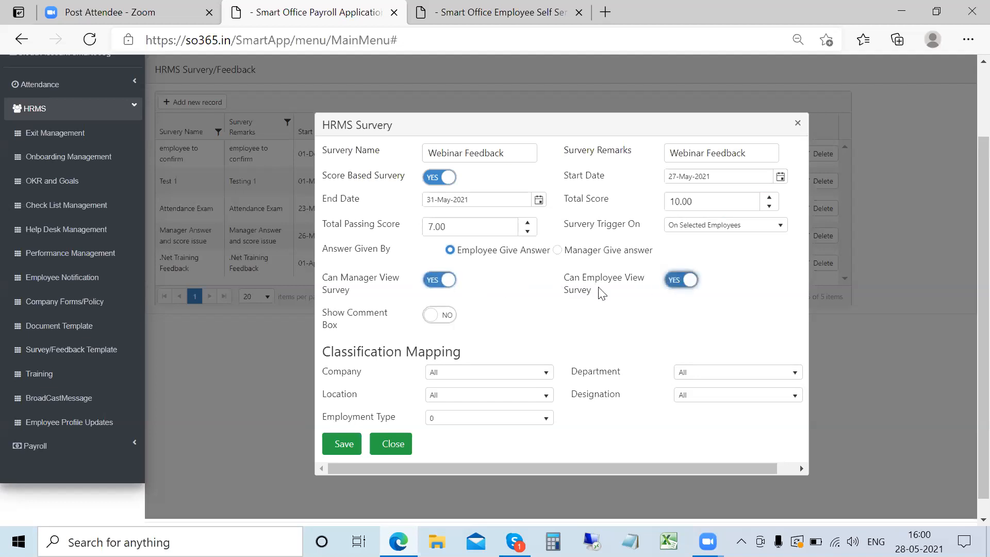
Turn on the comment box for the Webinar Feedback survey and save it with the default classification mapping
{"action": "left_click", "coordinate": [453, 319]}
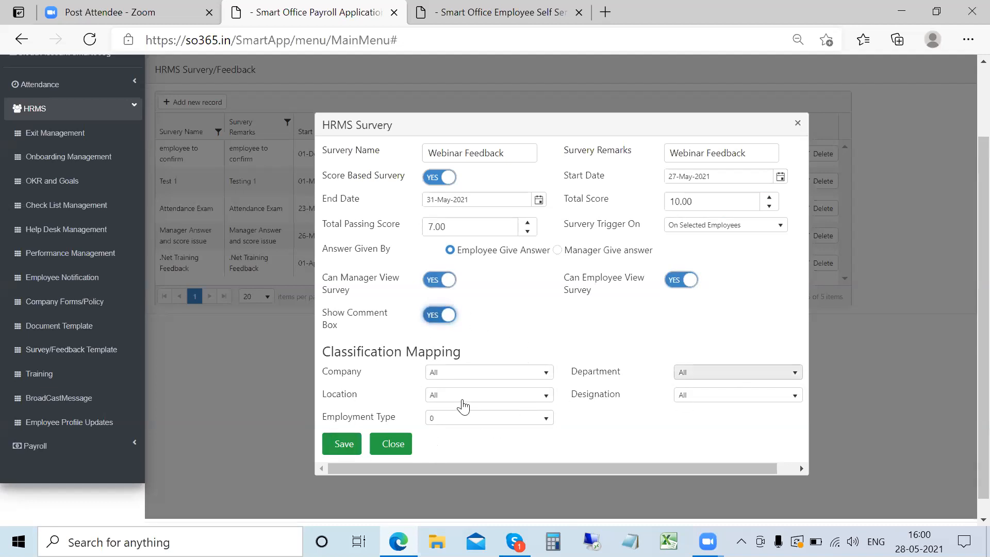
{"action": "left_click", "coordinate": [342, 444]}
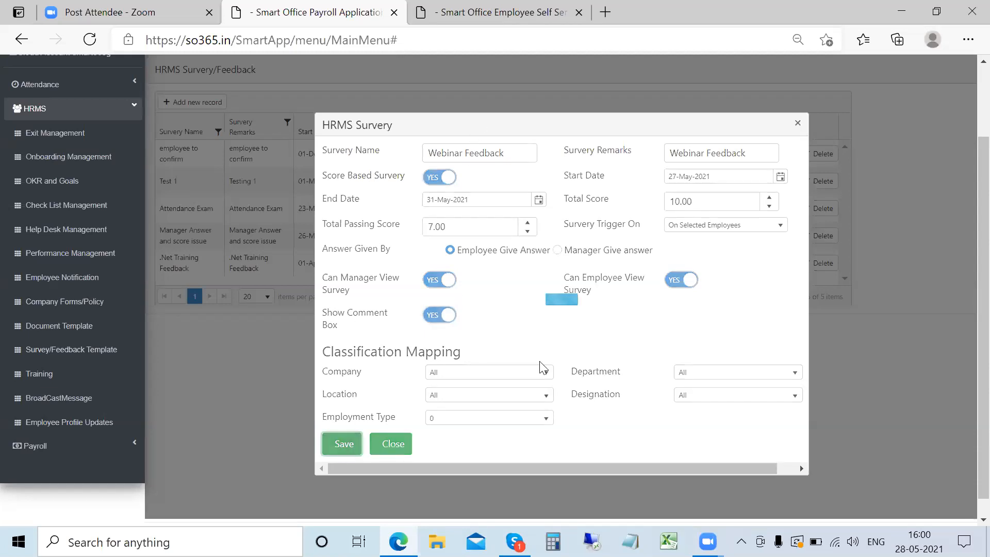
{"action": "left_click", "coordinate": [627, 272]}
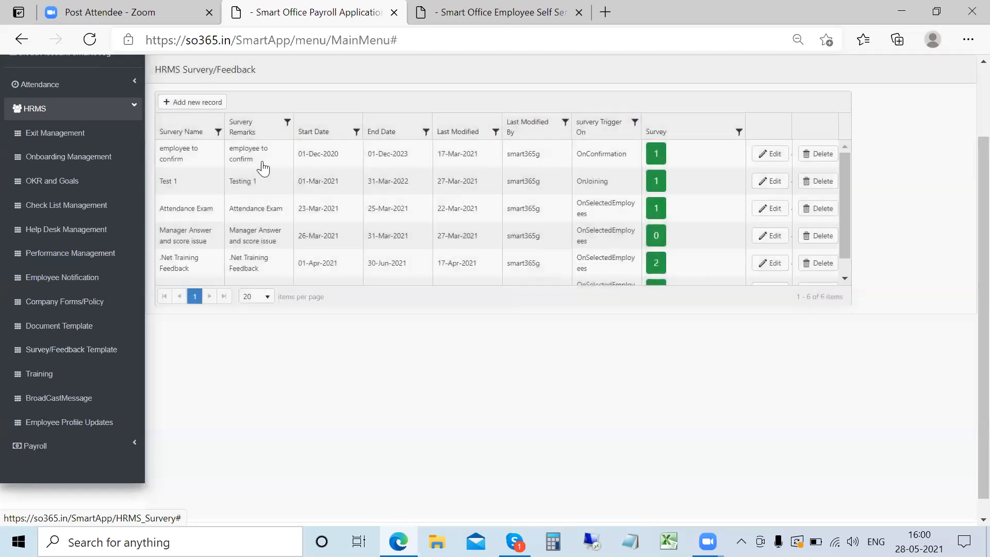
Look through the existing HRMS questions and view the blank new-question form without saving anything
{"action": "scroll", "coordinate": [263, 163], "scroll_direction": "up", "scroll_amount": 2}
{"action": "left_click", "coordinate": [301, 130]}
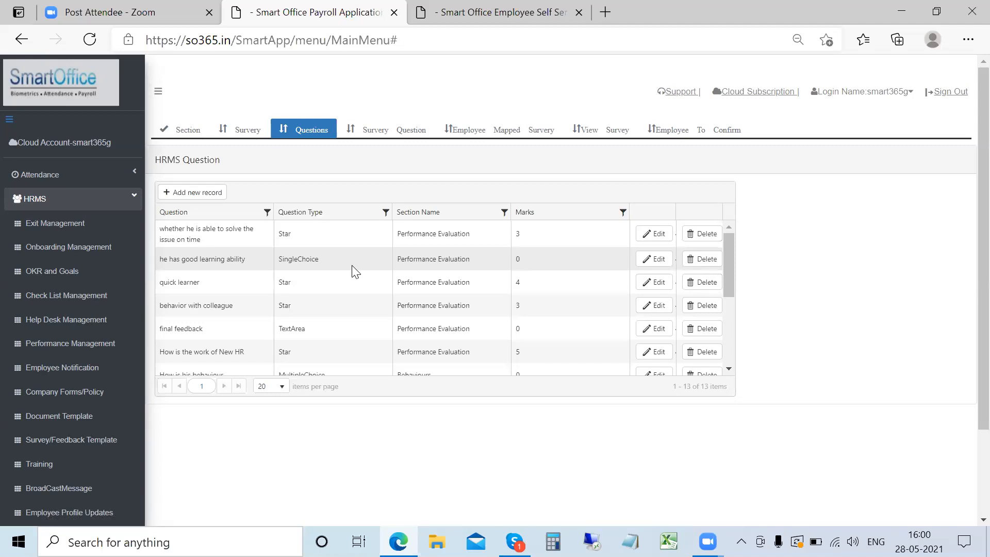
{"action": "scroll", "coordinate": [355, 272], "scroll_direction": "down", "scroll_amount": 4}
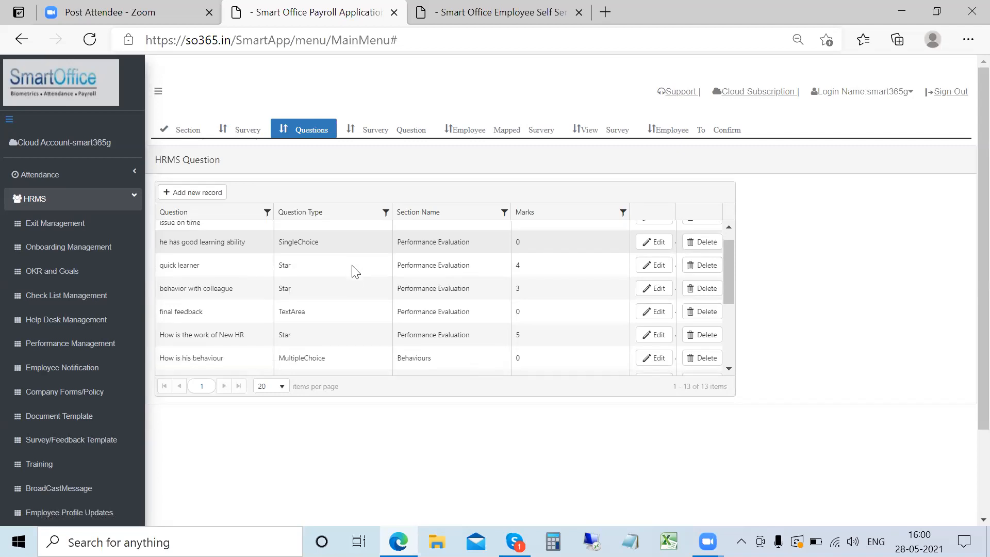
{"action": "scroll", "coordinate": [353, 266], "scroll_direction": "up", "scroll_amount": 1}
{"action": "scroll", "coordinate": [352, 266], "scroll_direction": "down", "scroll_amount": 4}
{"action": "scroll", "coordinate": [348, 259], "scroll_direction": "up", "scroll_amount": 2}
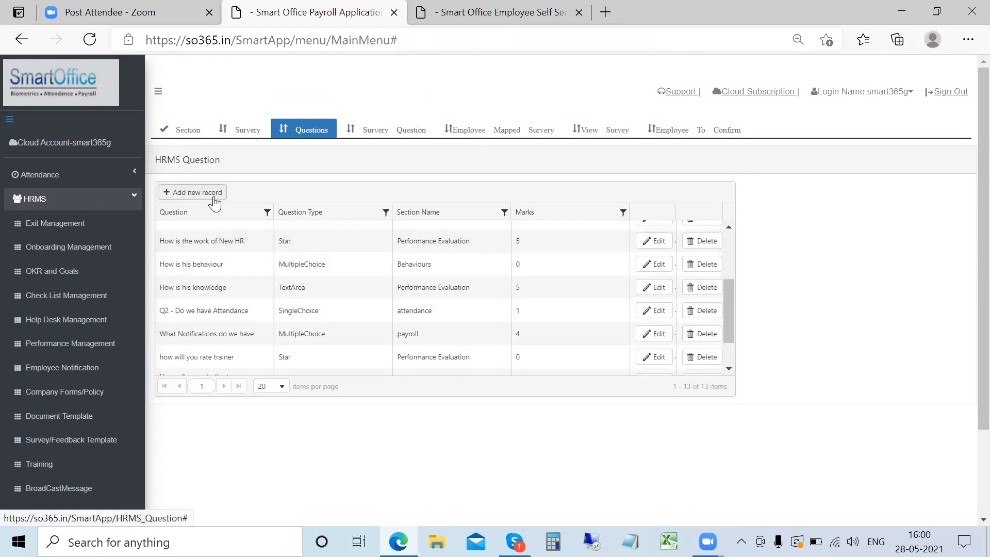
{"action": "left_click", "coordinate": [218, 198]}
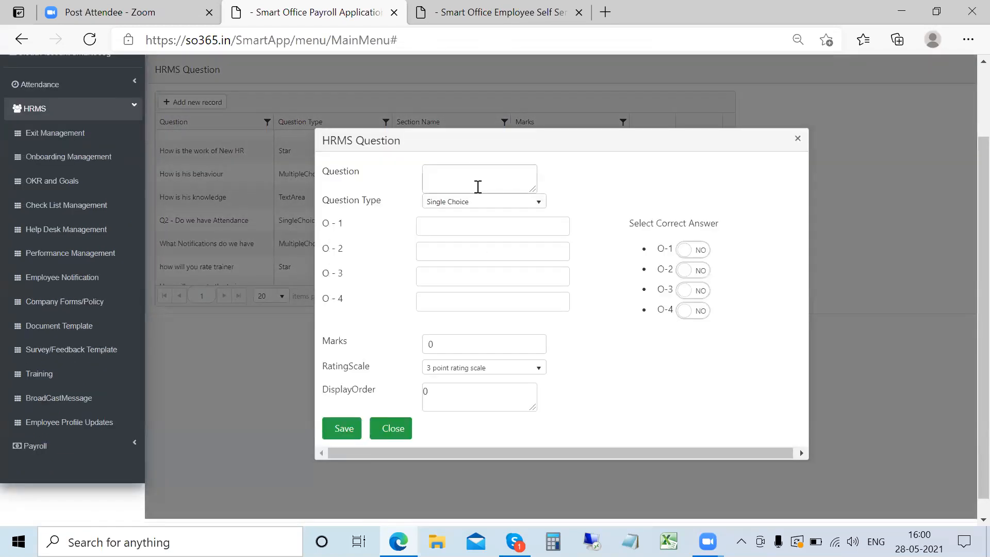
{"action": "key", "text": "Escape"}
{"action": "scroll", "coordinate": [371, 103], "scroll_direction": "up", "scroll_amount": 2}
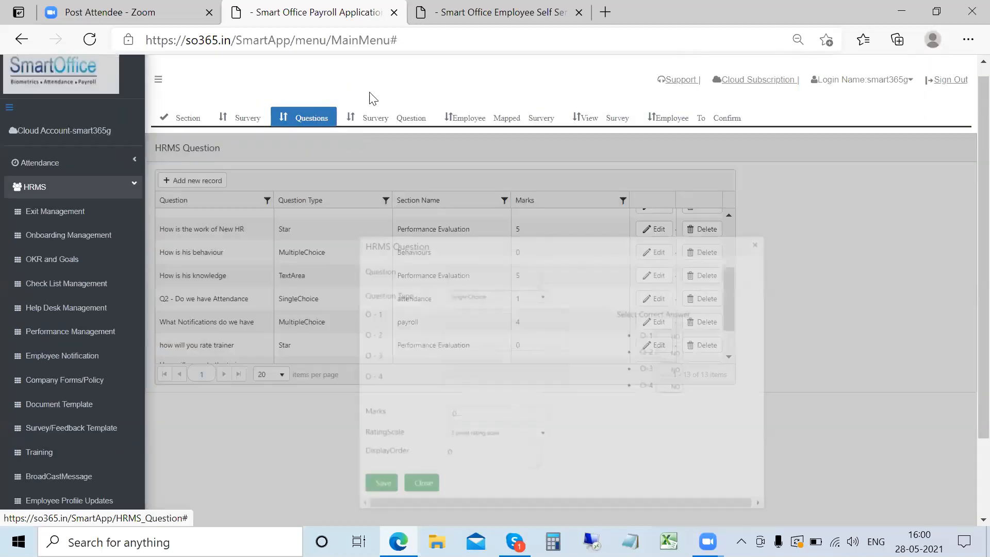
Start a survey question mapping for Webinar Feedback with the questions "whether he is able to solve the issue on time" and "final feedback"
{"action": "left_click", "coordinate": [384, 129]}
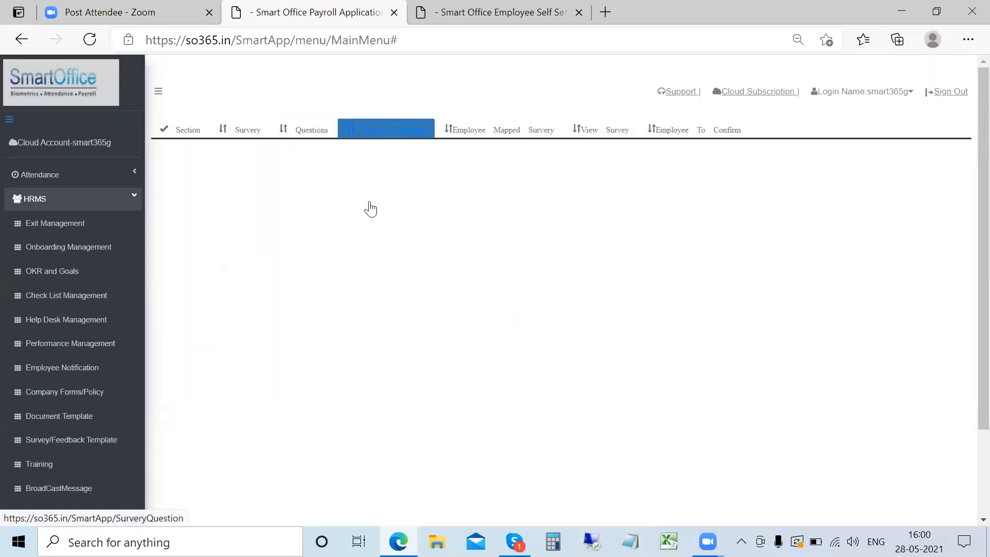
{"action": "left_click", "coordinate": [206, 195]}
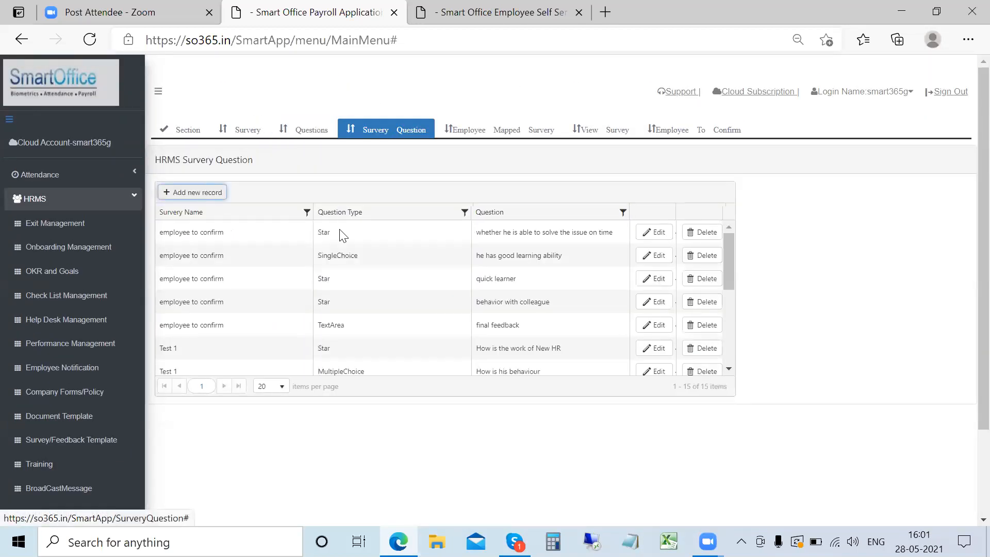
{"action": "left_click", "coordinate": [449, 277]}
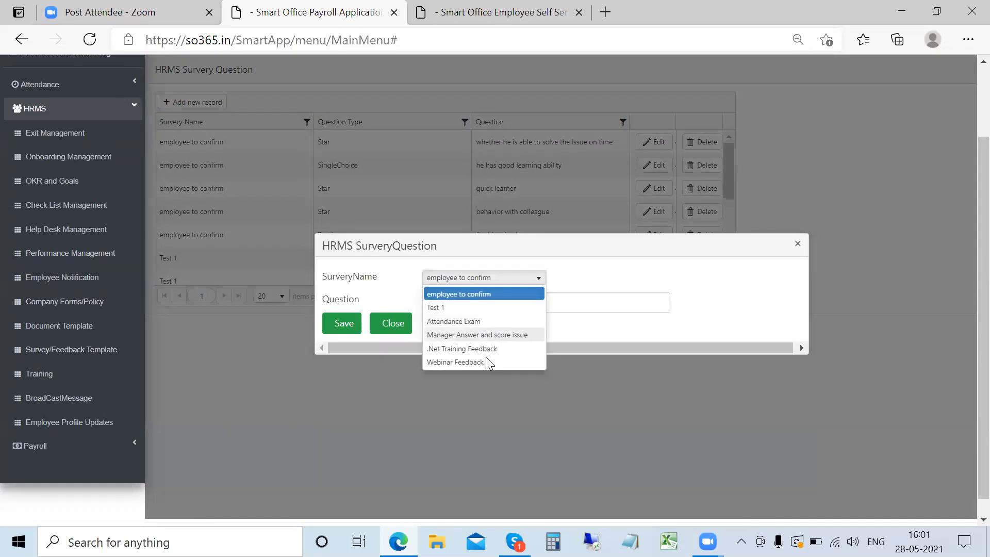
{"action": "left_click", "coordinate": [473, 359]}
{"action": "left_click", "coordinate": [458, 306]}
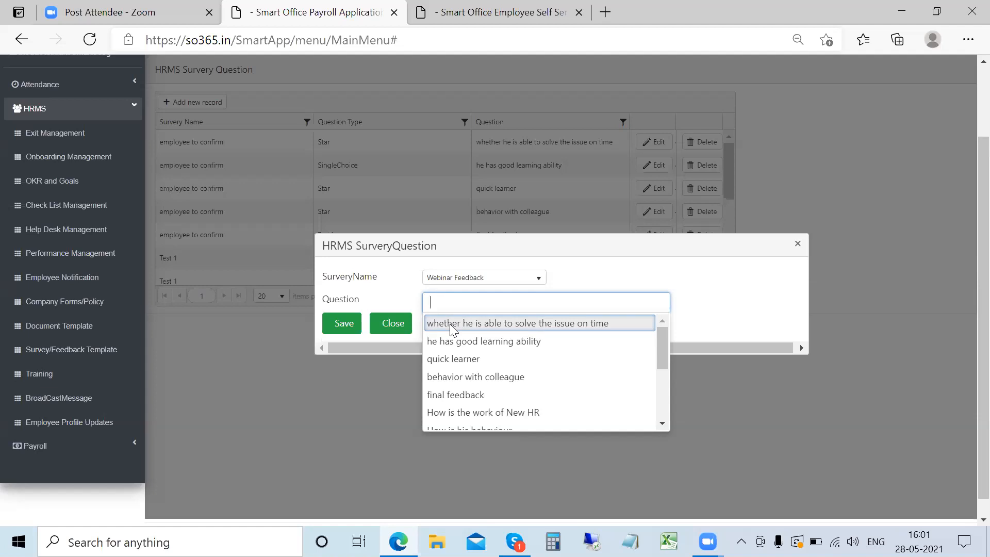
{"action": "left_click", "coordinate": [449, 324]}
{"action": "left_click", "coordinate": [639, 302]}
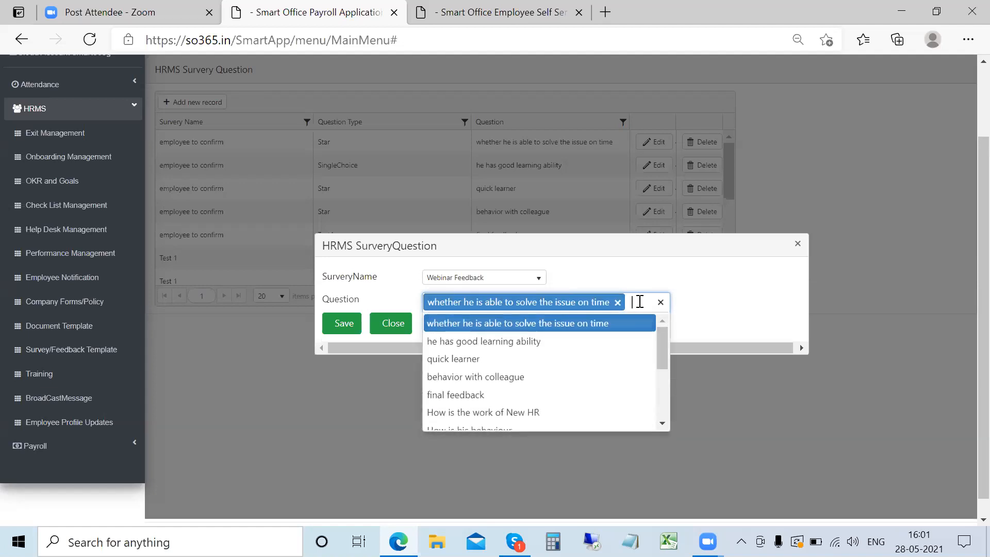
{"action": "left_click", "coordinate": [472, 400]}
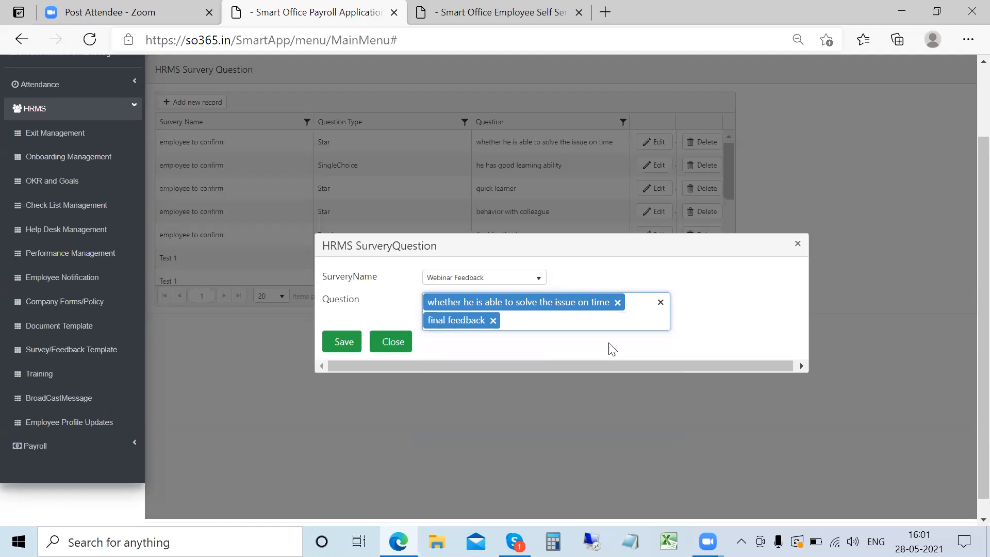
Add the questions "How is his knowledge" and "how will you rate trainer" to the mapping and save it
{"action": "left_click", "coordinate": [569, 325]}
{"action": "left_click_drag", "start_coordinate": [659, 362], "coordinate": [661, 403]}
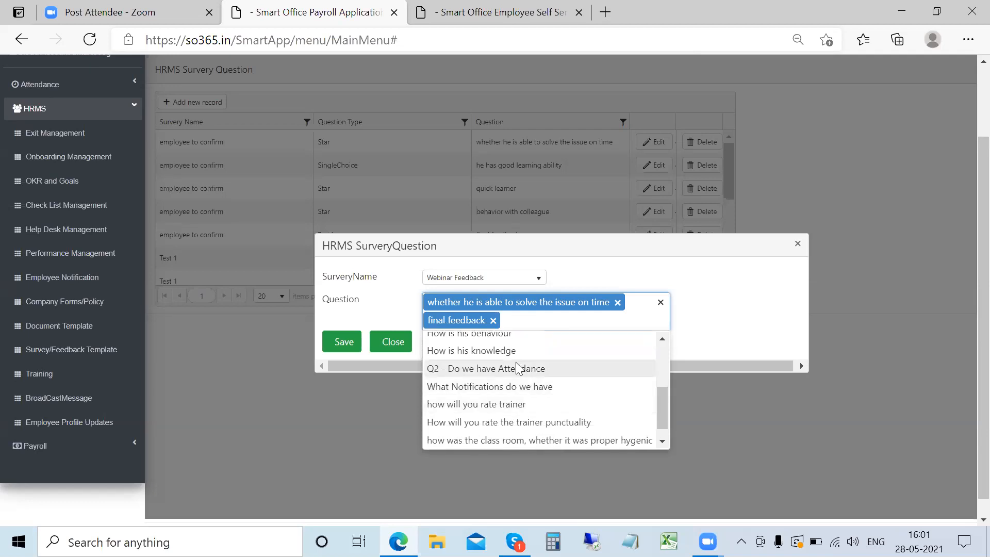
{"action": "left_click", "coordinate": [482, 348]}
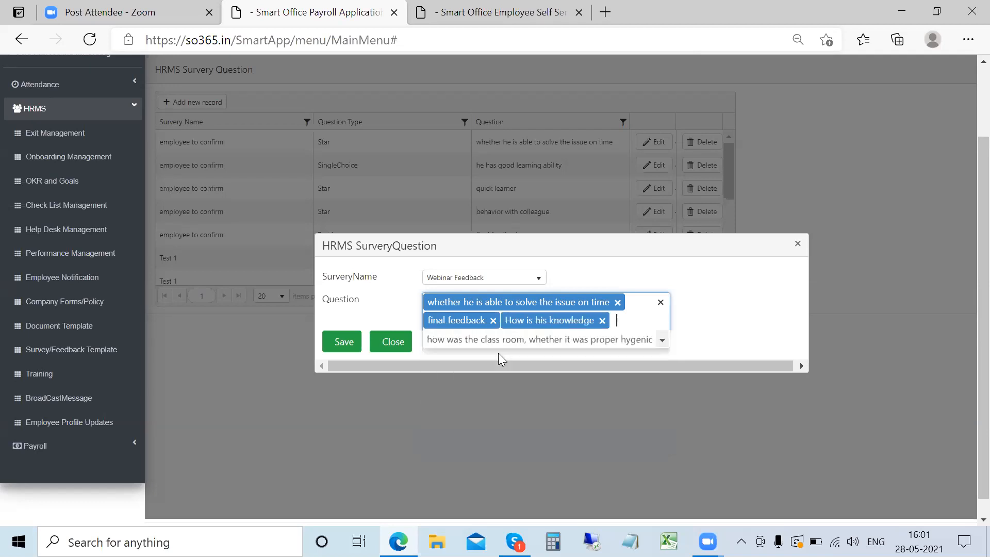
{"action": "left_click", "coordinate": [618, 324]}
{"action": "scroll", "coordinate": [664, 408], "scroll_direction": "down", "scroll_amount": 1}
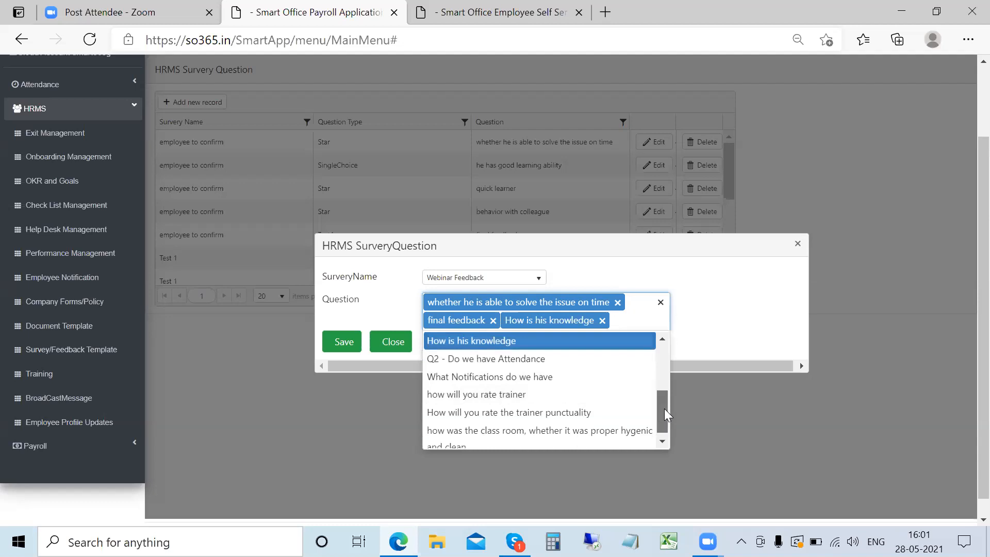
{"action": "left_click", "coordinate": [479, 388]}
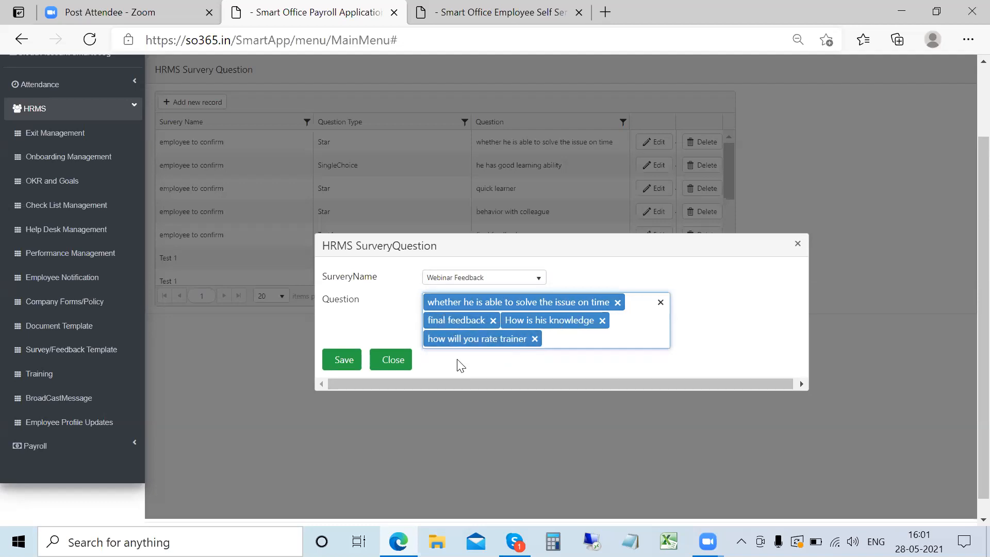
{"action": "left_click", "coordinate": [336, 363]}
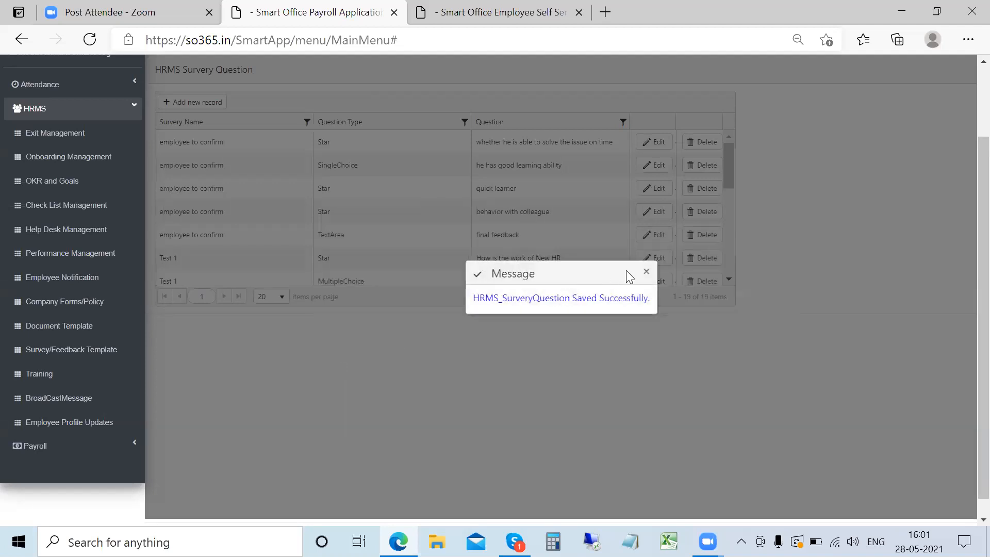
Examine the question types and marks of the mapped questions in the HRMS question list
{"action": "scroll", "coordinate": [203, 199], "scroll_direction": "up", "scroll_amount": 2}
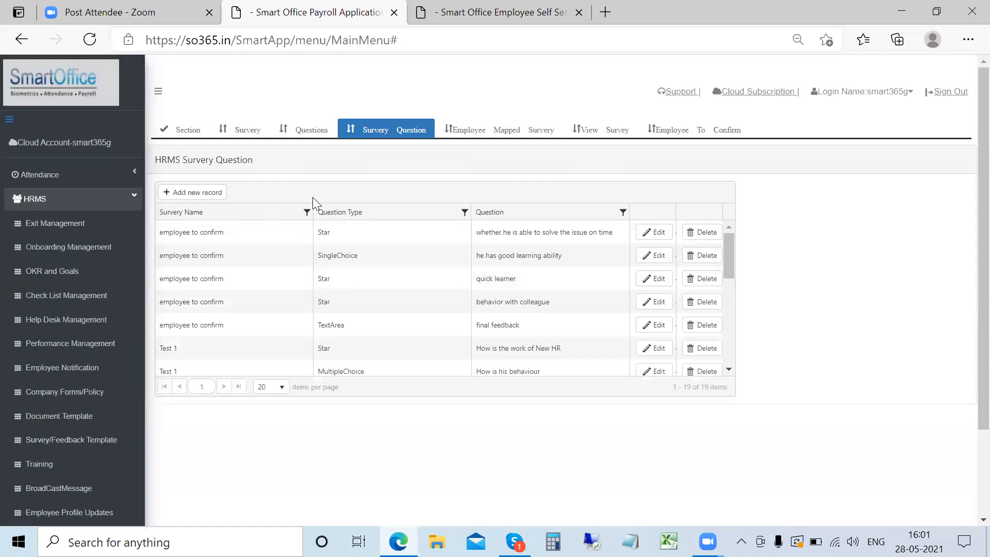
{"action": "left_click", "coordinate": [309, 128]}
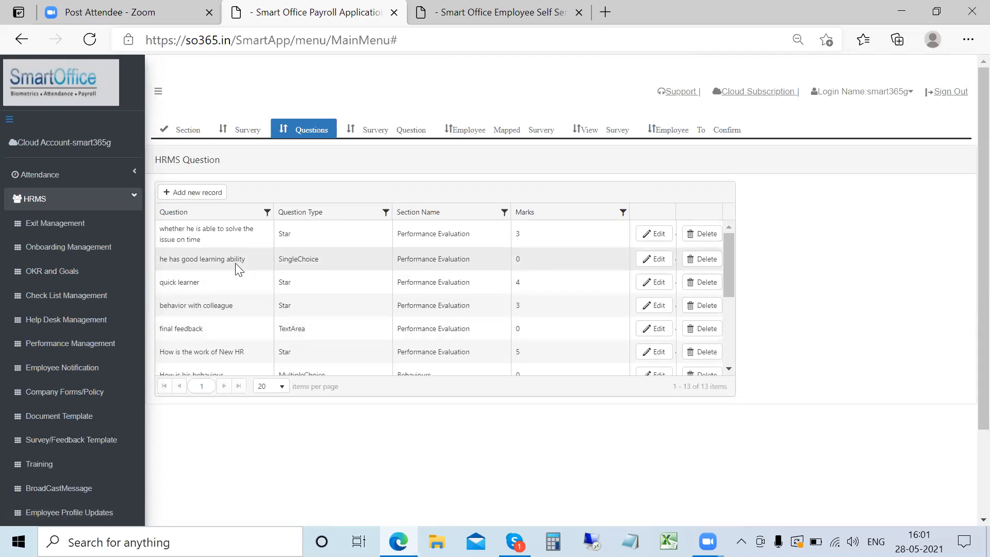
{"action": "left_click_drag", "start_coordinate": [299, 232], "coordinate": [249, 240]}
{"action": "scroll", "coordinate": [248, 315], "scroll_direction": "down", "scroll_amount": 1}
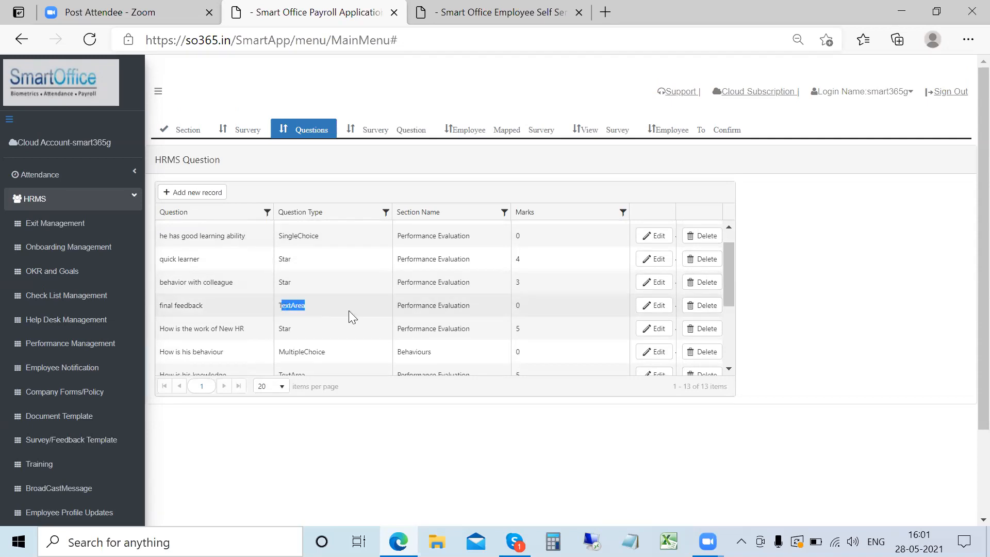
{"action": "scroll", "coordinate": [348, 310], "scroll_direction": "down", "scroll_amount": 1}
{"action": "scroll", "coordinate": [348, 311], "scroll_direction": "down", "scroll_amount": 2}
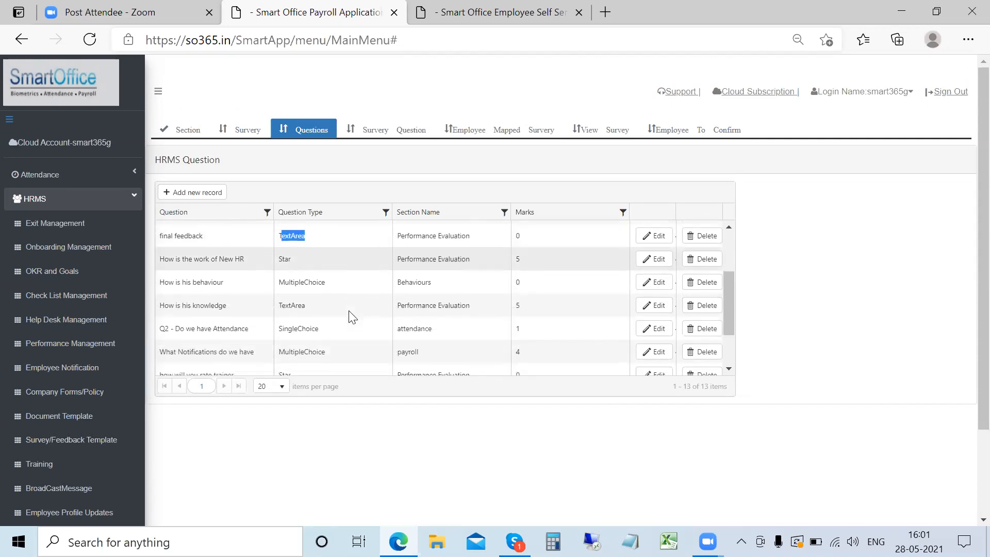
{"action": "left_click", "coordinate": [303, 311]}
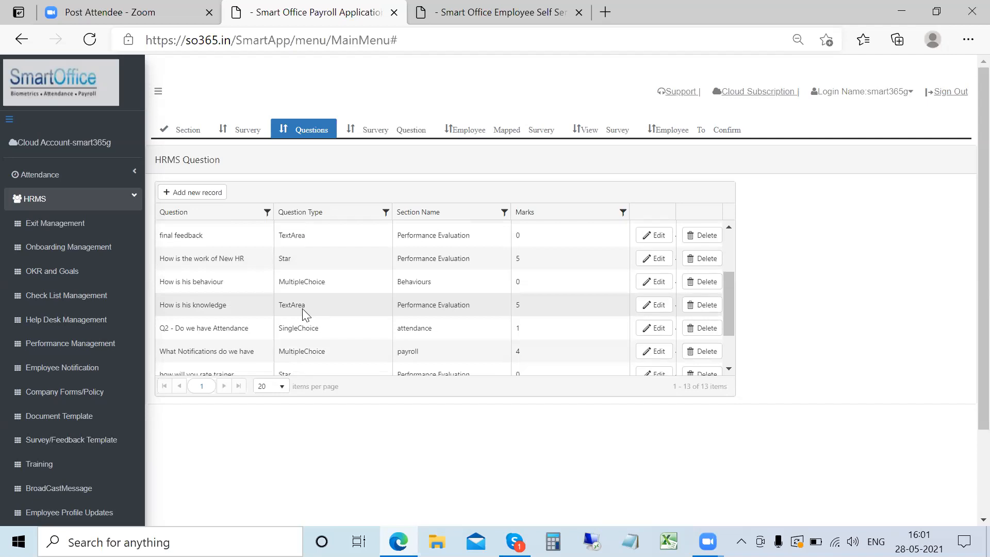
{"action": "scroll", "coordinate": [221, 320], "scroll_direction": "down", "scroll_amount": 2}
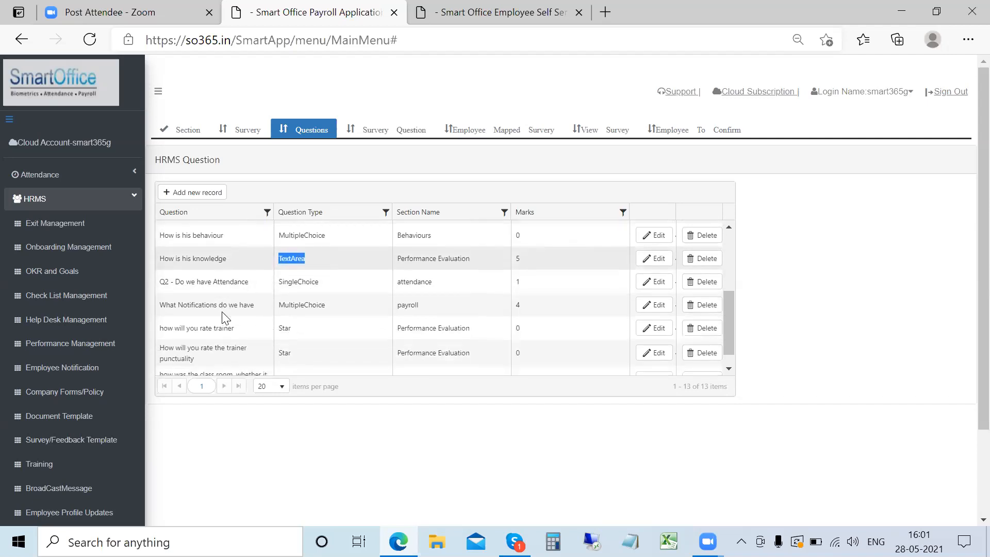
{"action": "left_click", "coordinate": [297, 334]}
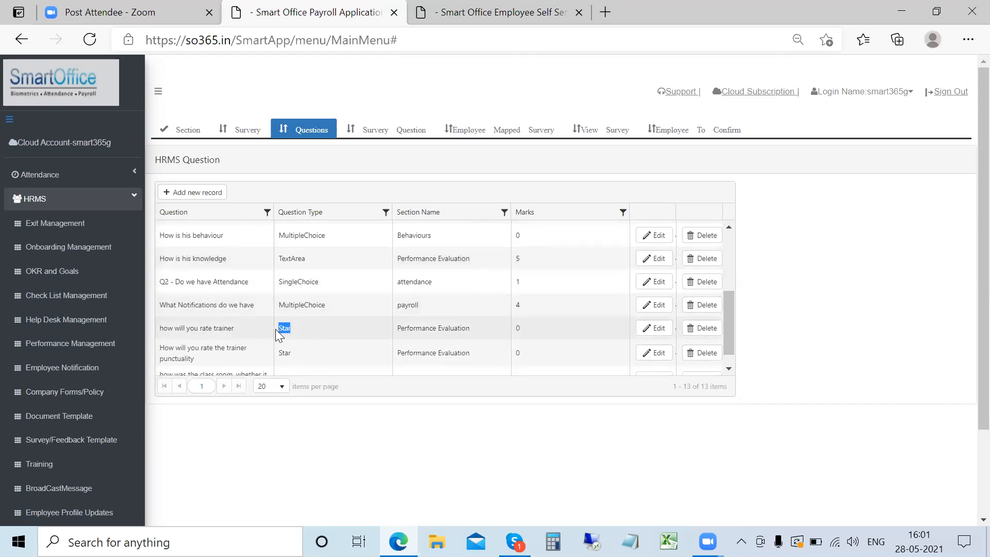
{"action": "scroll", "coordinate": [335, 332], "scroll_direction": "up", "scroll_amount": 4}
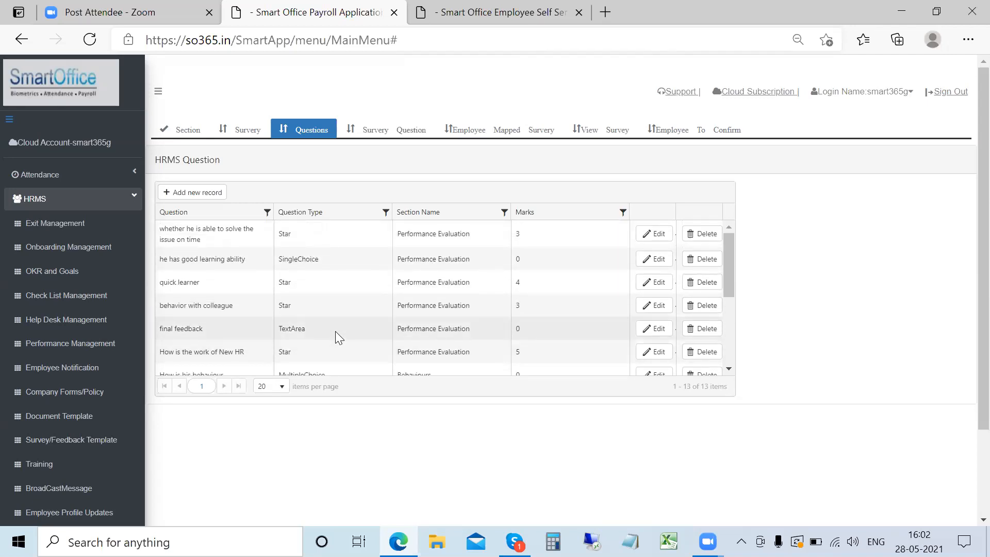
Edit the "final feedback" question and change its question type to Single Choice
{"action": "left_click", "coordinate": [654, 329]}
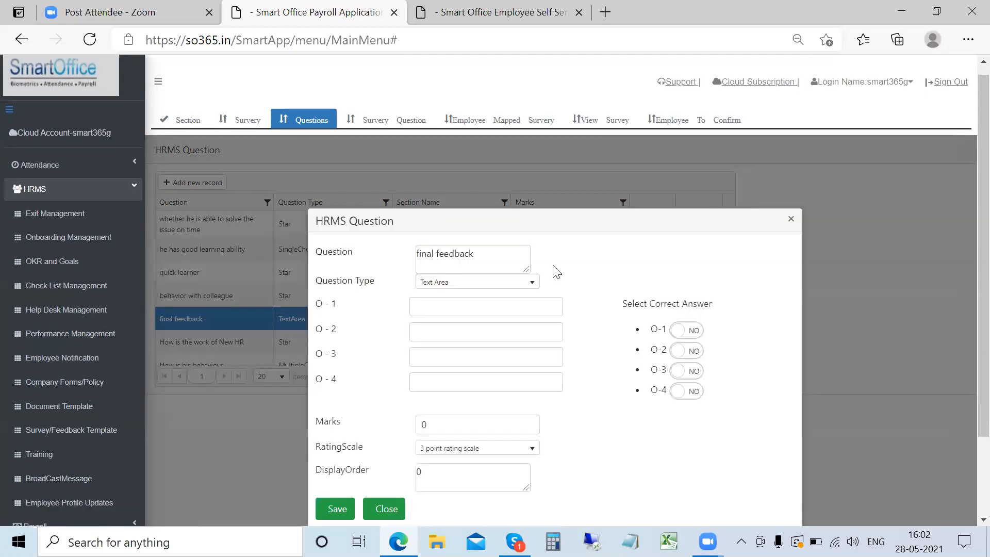
{"action": "left_click", "coordinate": [466, 282]}
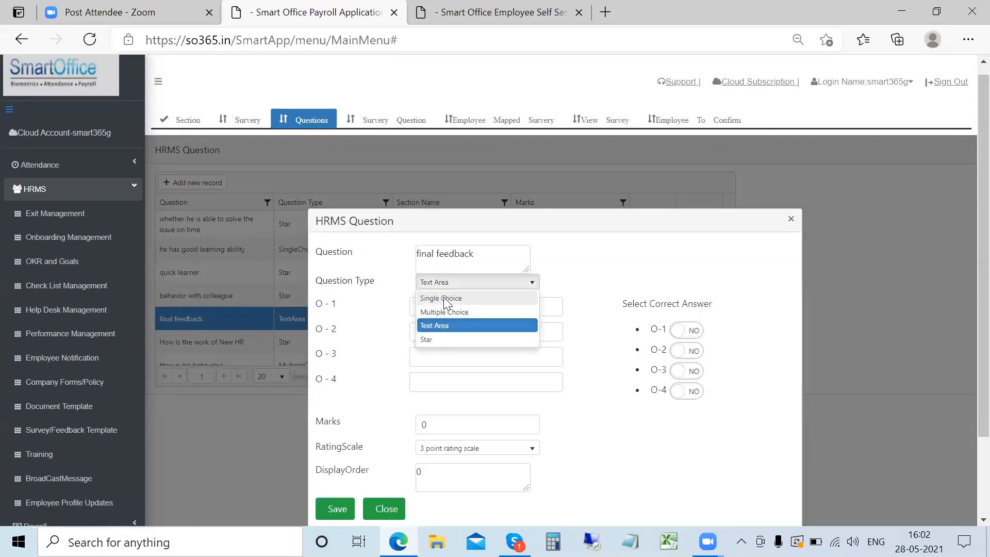
{"action": "left_click", "coordinate": [443, 298]}
Enter "Good" as the first answer option and "Average" as the second for the final feedback question
{"action": "left_click", "coordinate": [440, 308]}
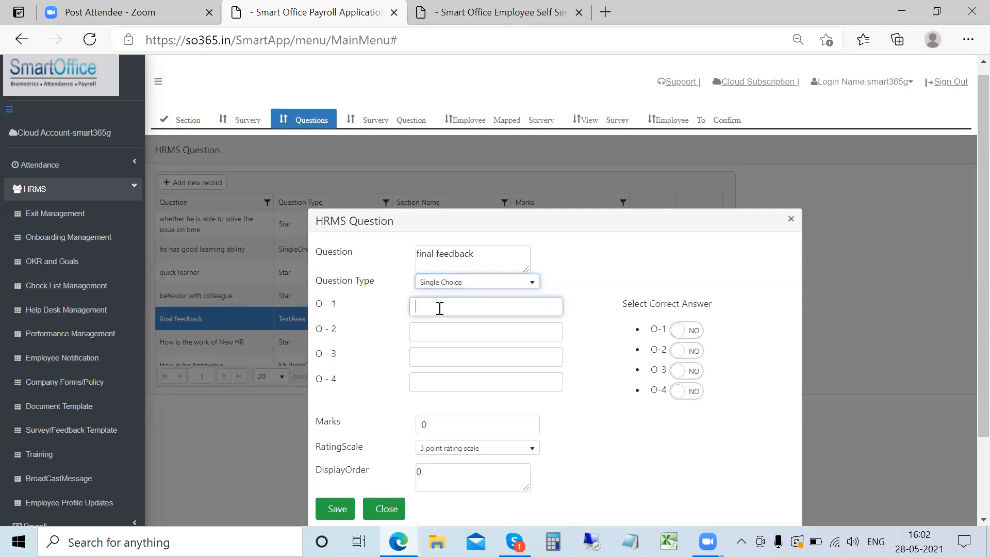
{"action": "type", "text": "Good"}
{"action": "key", "text": "Tab"}
{"action": "type", "text": "Aerag"}
{"action": "key", "text": "BackSpace"}
{"action": "key", "text": "BackSpace"}
{"action": "key", "text": "BackSpace"}
{"action": "key", "text": "BackSpace"}
{"action": "type", "text": "veargrage"}
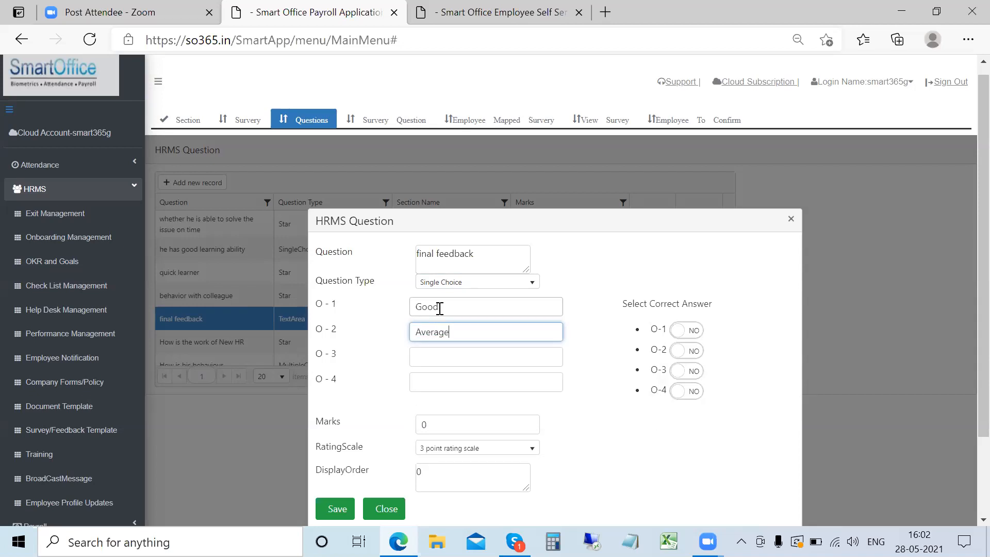
Mark option O-1 as the correct answer, set the question's marks to 5, and save the question
{"action": "left_click", "coordinate": [692, 335]}
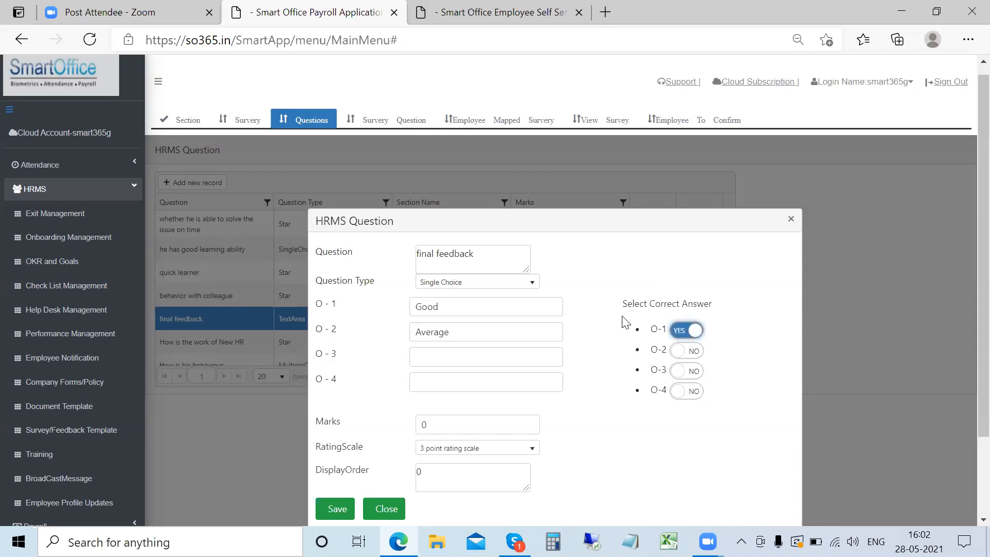
{"action": "scroll", "coordinate": [520, 311], "scroll_direction": "down", "scroll_amount": 2}
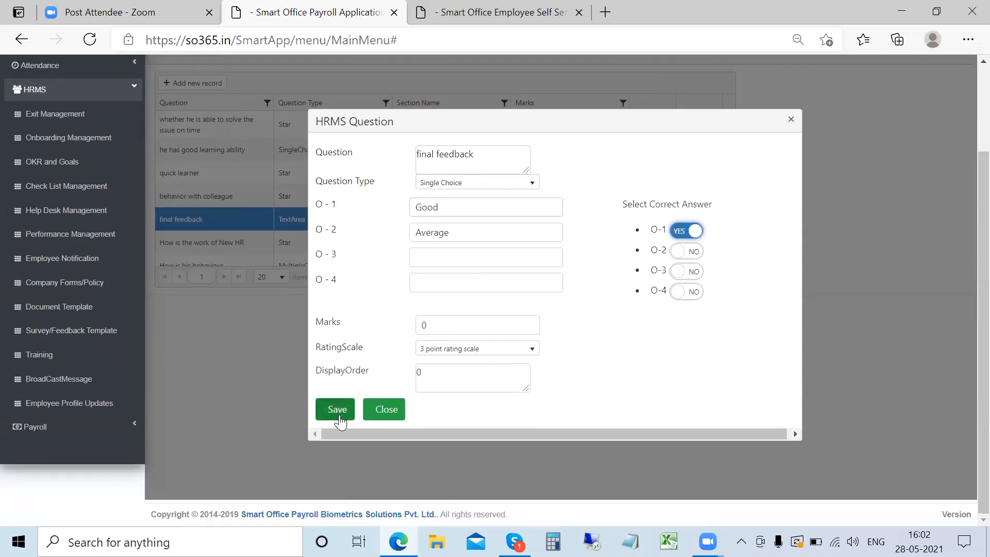
{"action": "left_click", "coordinate": [448, 323]}
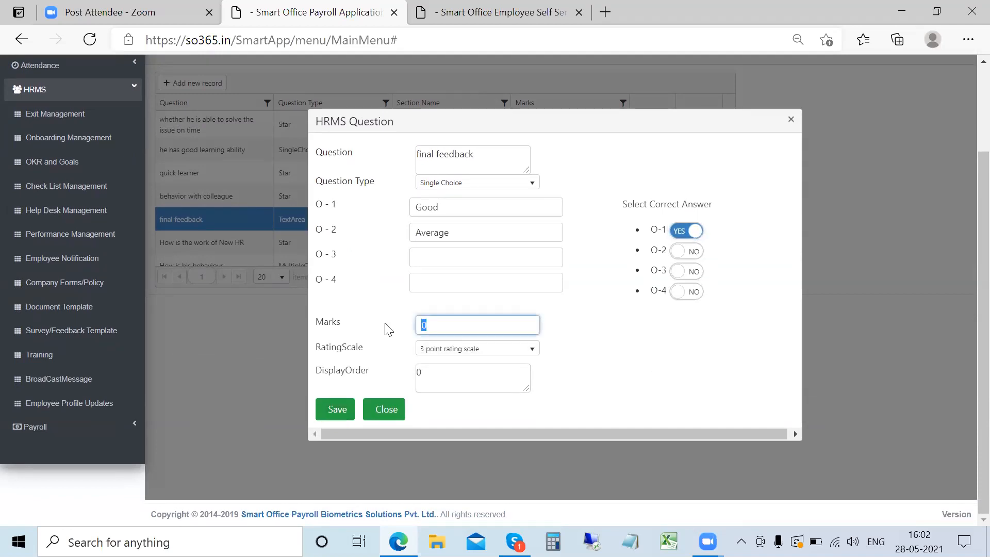
{"action": "type", "text": "5"}
{"action": "left_click", "coordinate": [341, 408]}
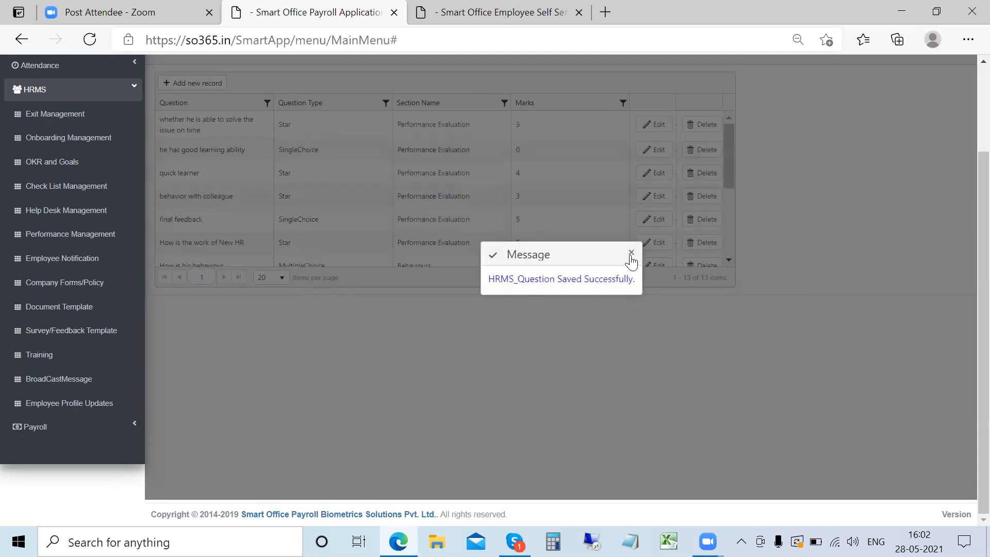
Review the questions and question types mapped to the Webinar Feedback survey in the HRMS survey question list
{"action": "left_click", "coordinate": [629, 256]}
{"action": "scroll", "coordinate": [633, 261], "scroll_direction": "up", "scroll_amount": 2}
{"action": "left_click", "coordinate": [380, 131]}
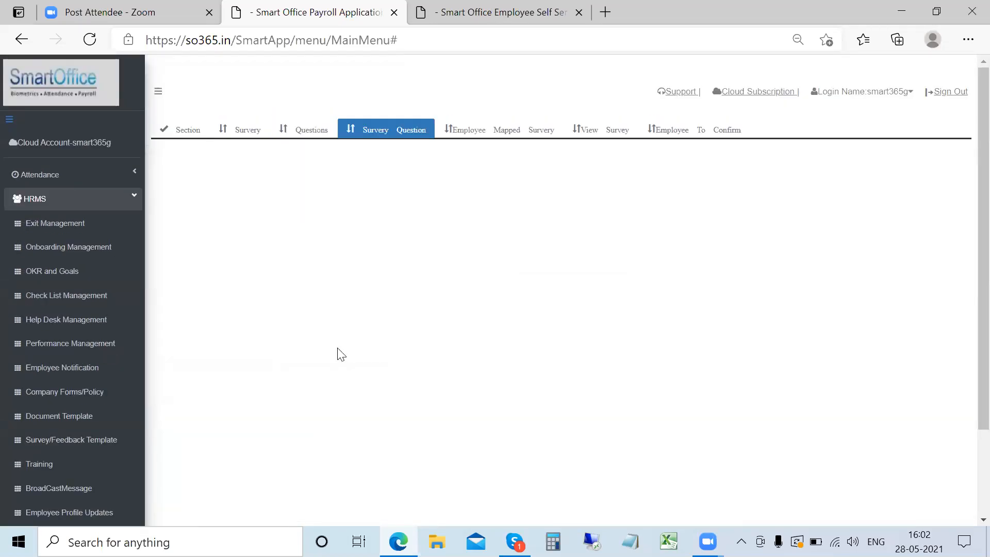
{"action": "scroll", "coordinate": [299, 330], "scroll_direction": "down", "scroll_amount": 2}
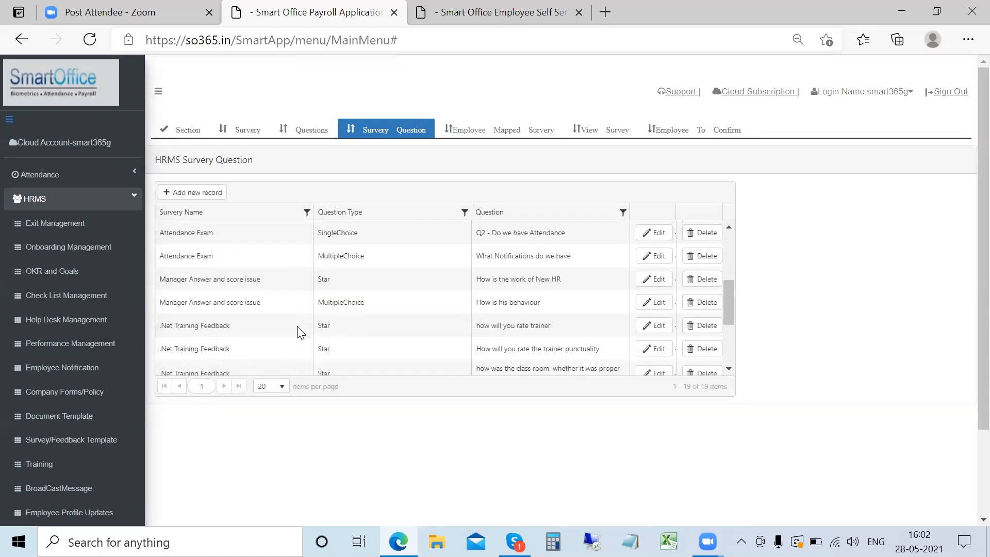
{"action": "scroll", "coordinate": [298, 332], "scroll_direction": "down", "scroll_amount": 3}
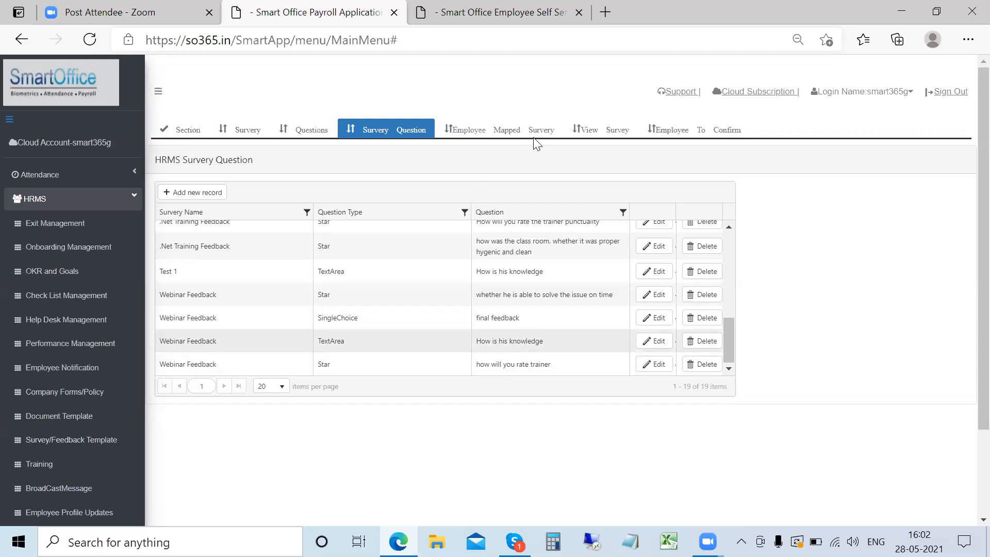
Map the Webinar Feedback survey to the Default category 1 employee in the Sales & Mktg department and save the mapping
{"action": "left_click", "coordinate": [514, 135]}
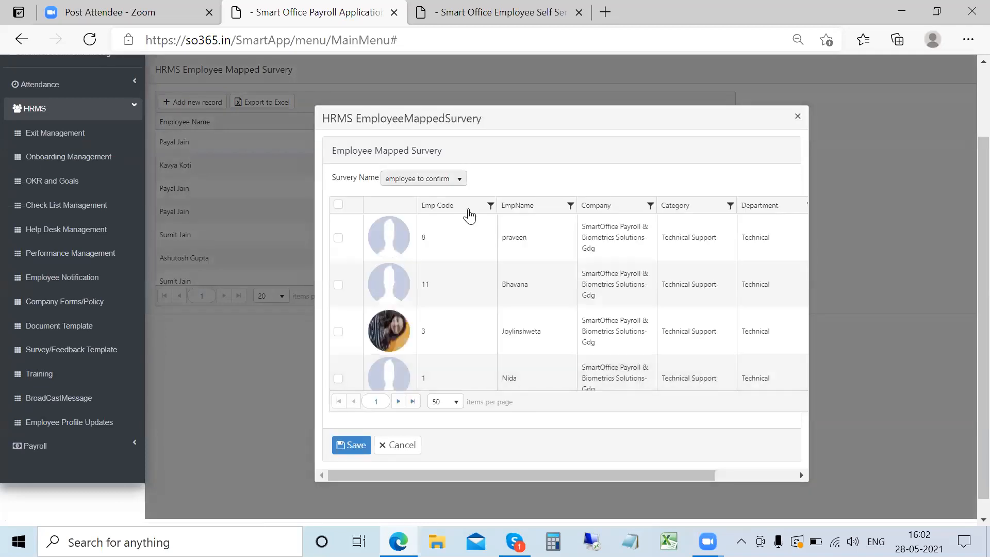
{"action": "left_click", "coordinate": [457, 179]}
{"action": "left_click", "coordinate": [416, 276]}
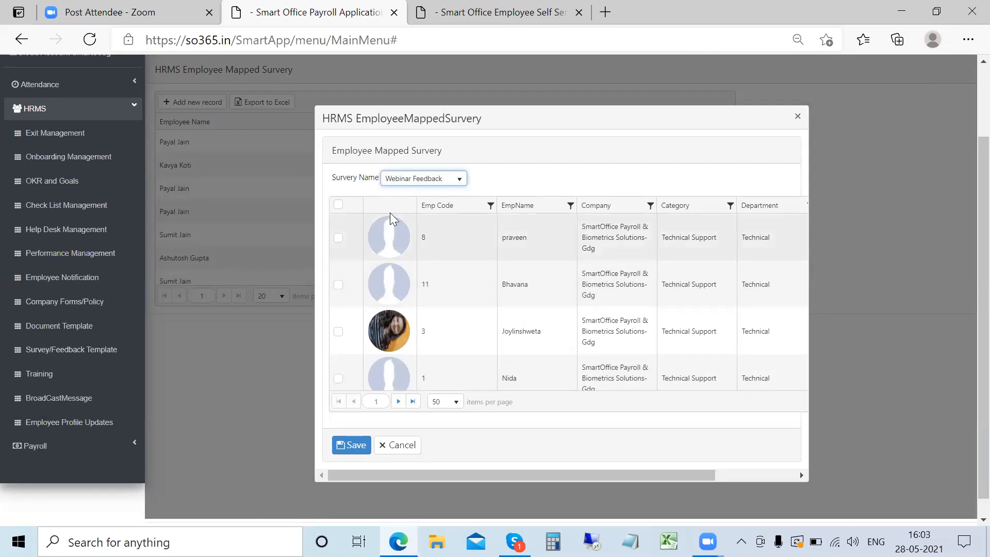
{"action": "scroll", "coordinate": [390, 213], "scroll_direction": "down", "scroll_amount": 5}
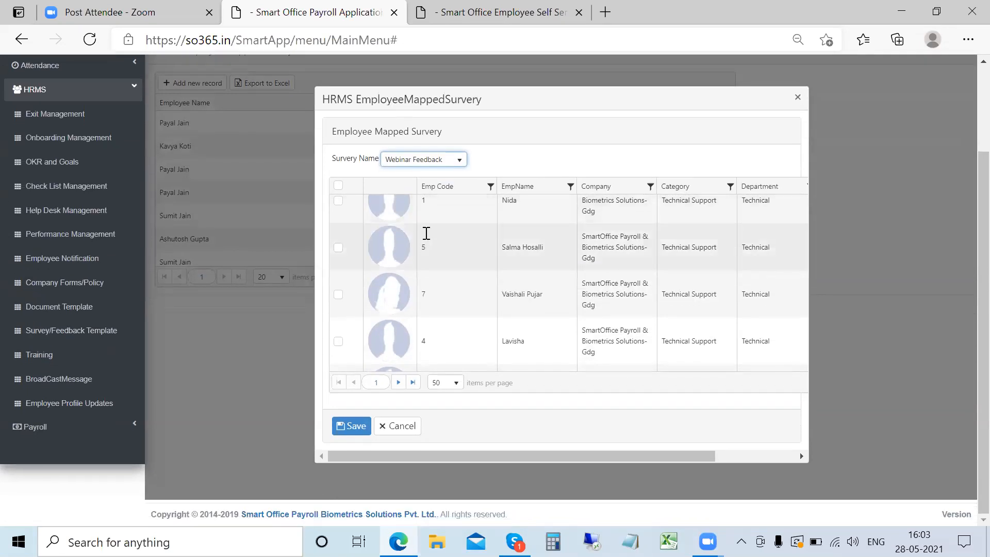
{"action": "scroll", "coordinate": [427, 241], "scroll_direction": "down", "scroll_amount": 5}
{"action": "scroll", "coordinate": [424, 232], "scroll_direction": "down", "scroll_amount": 5}
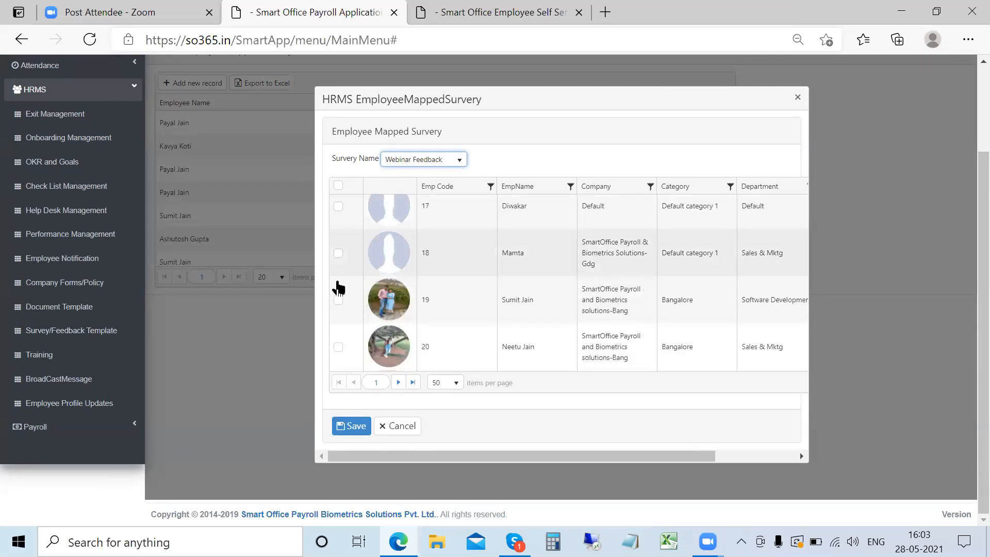
{"action": "left_click", "coordinate": [339, 253]}
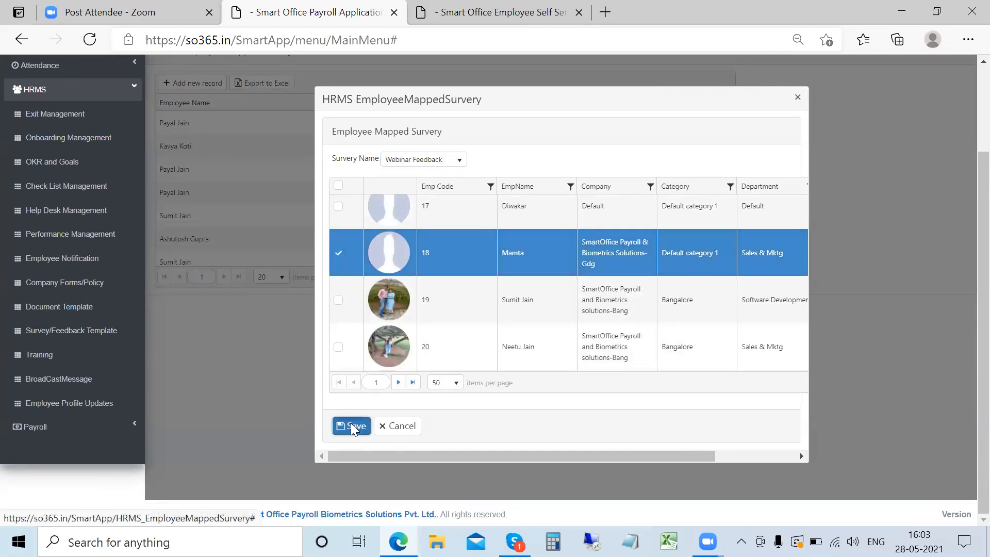
{"action": "left_click", "coordinate": [352, 427]}
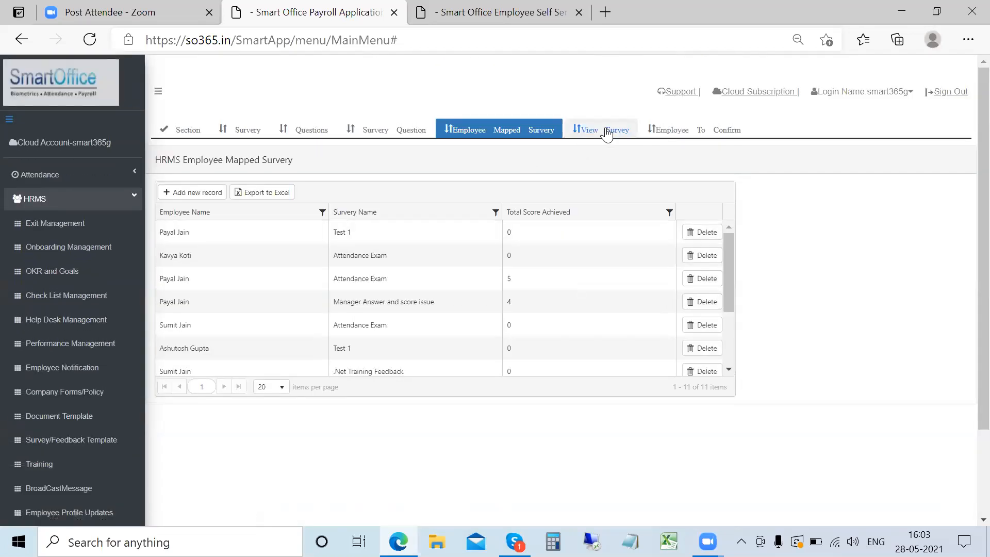
Switch to the Employee Self Service site, reload it, and open the Webinar Feedback survey from the employee's My Survery/Feedback list
{"action": "key", "text": "ctrl+Tab"}
{"action": "left_click", "coordinate": [89, 40]}
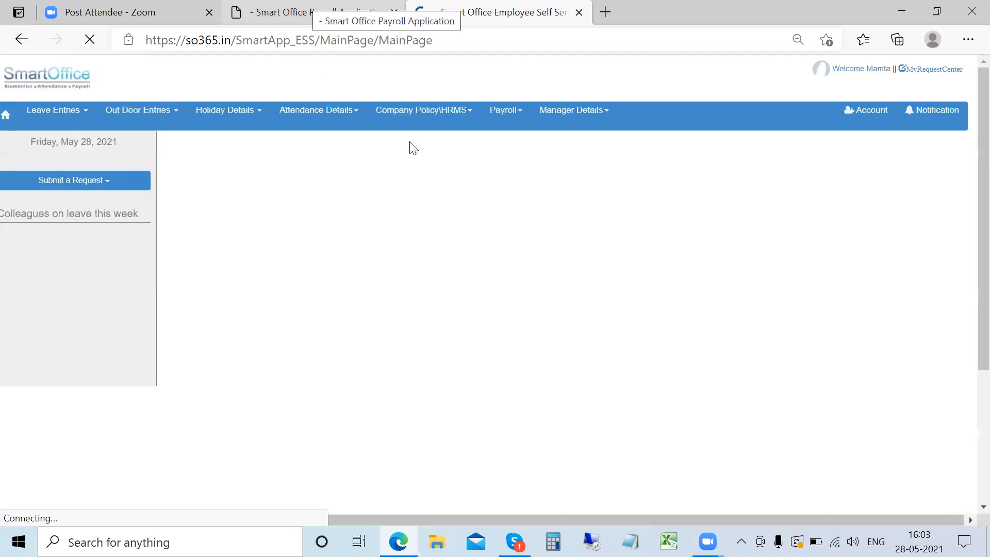
{"action": "left_click", "coordinate": [420, 110]}
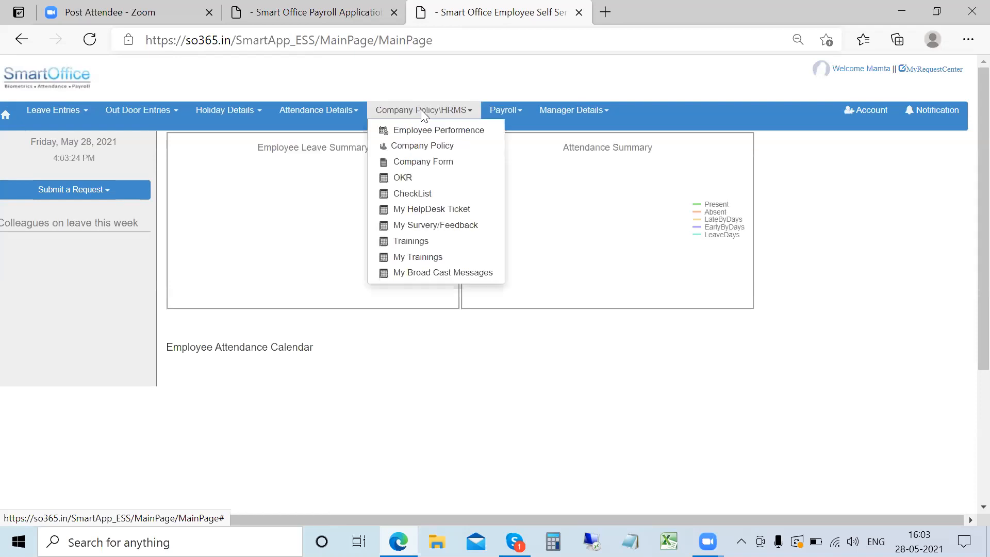
{"action": "left_click", "coordinate": [424, 227]}
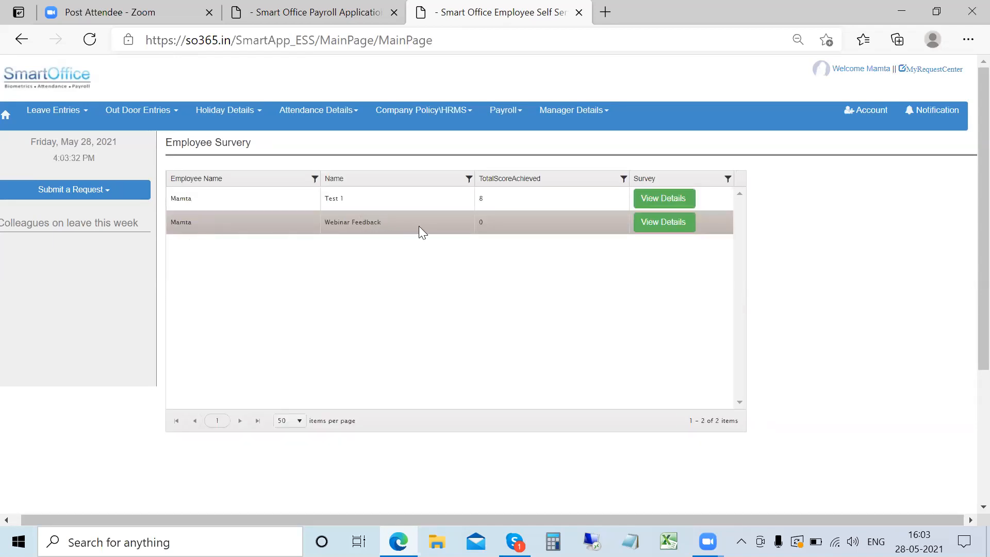
{"action": "left_click", "coordinate": [661, 222]}
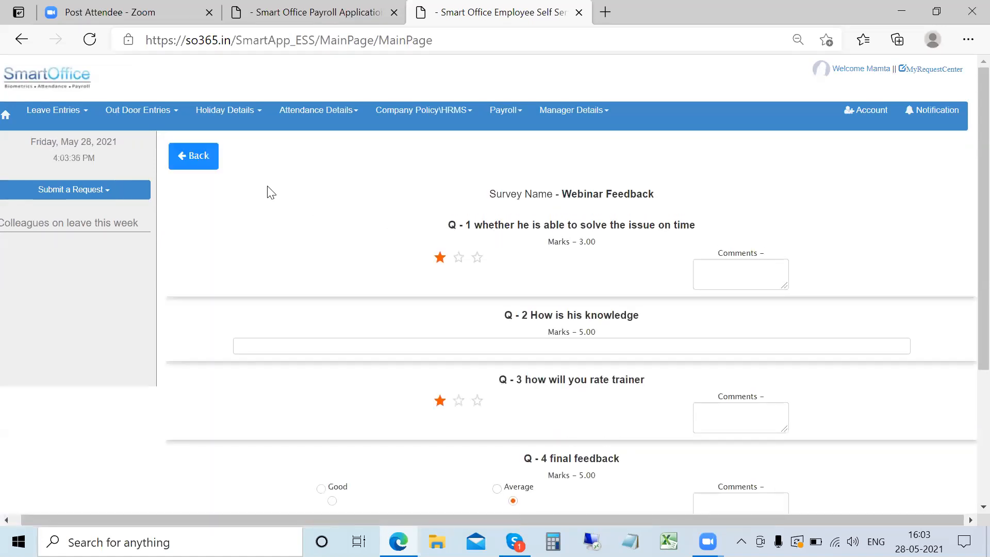
Rate question 1 of the survey with three stars and add the comment "I believe so"
{"action": "scroll", "coordinate": [516, 243], "scroll_direction": "down", "scroll_amount": 1}
{"action": "left_click", "coordinate": [477, 189]}
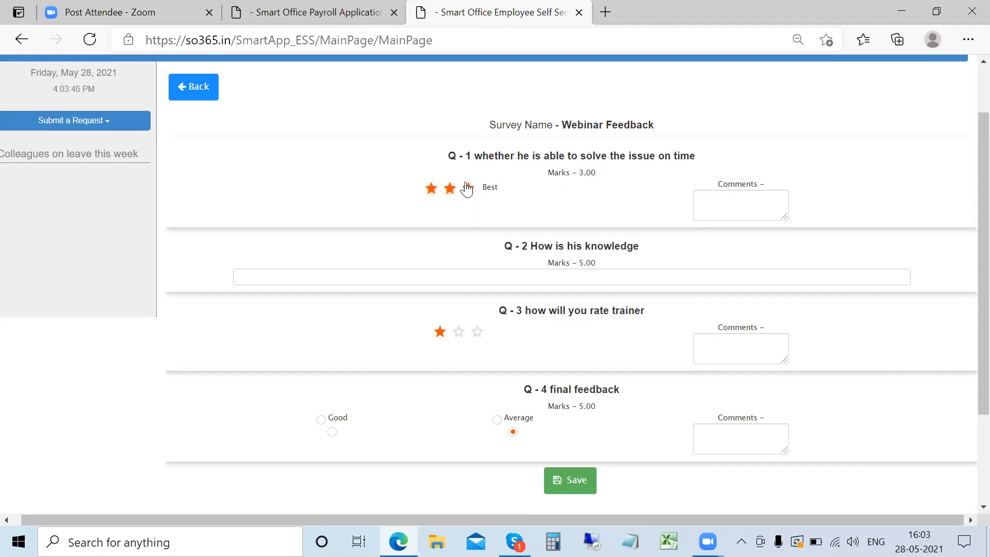
{"action": "left_click", "coordinate": [718, 206]}
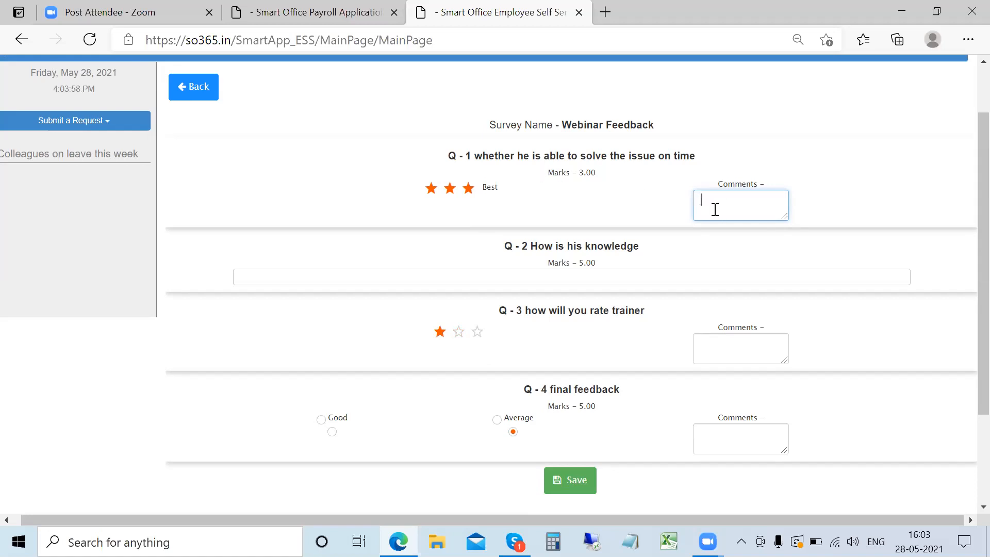
{"action": "type", "text": "I believe so"}
Answer question 2, "How is his knowledge", with "Knowledge is upto the mark"
{"action": "left_click", "coordinate": [612, 277]}
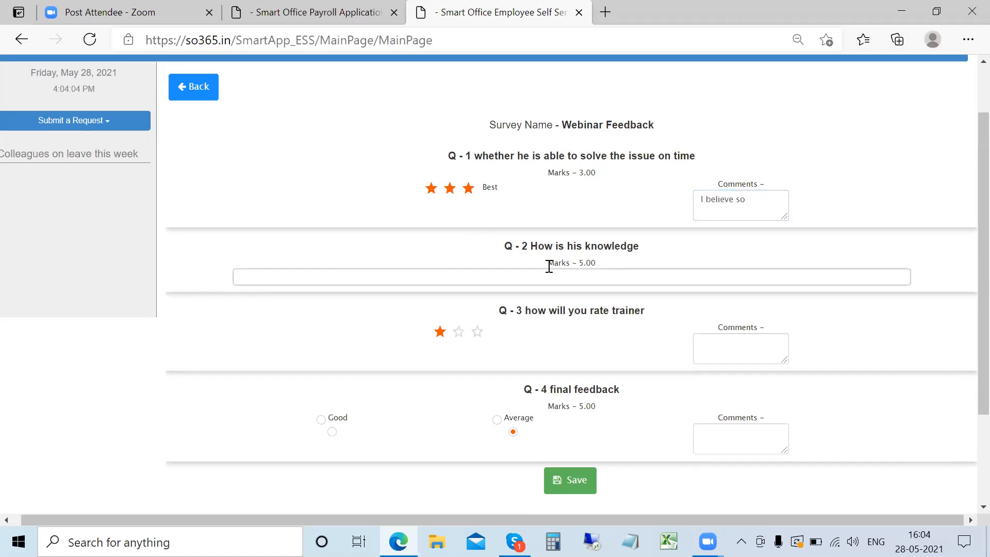
{"action": "triple_click", "coordinate": [597, 263]}
{"action": "left_click", "coordinate": [586, 283]}
{"action": "type", "text": "ger"}
{"action": "type", "text": " is"}
{"action": "type", "text": " upto the mar"}
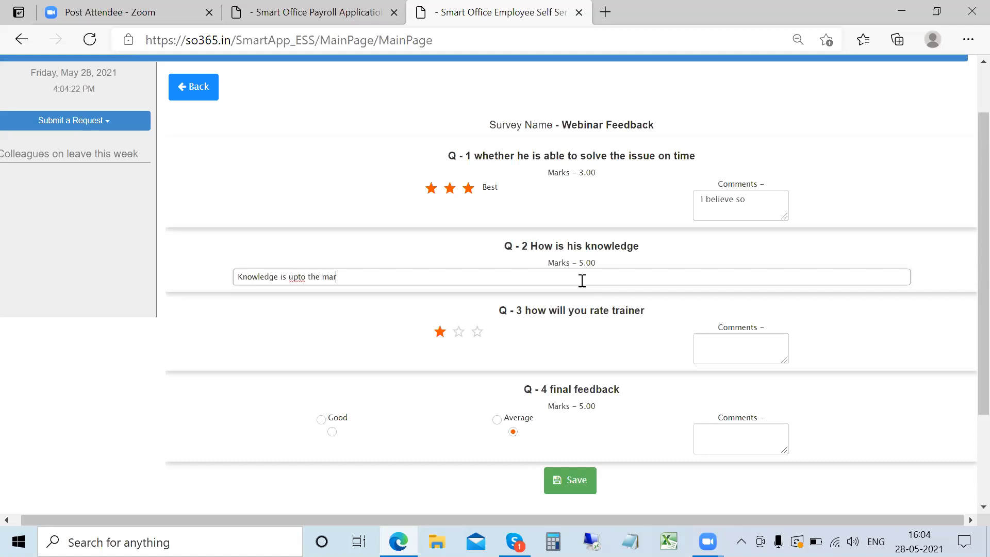
{"action": "type", "text": "k"}
{"action": "left_click", "coordinate": [711, 320]}
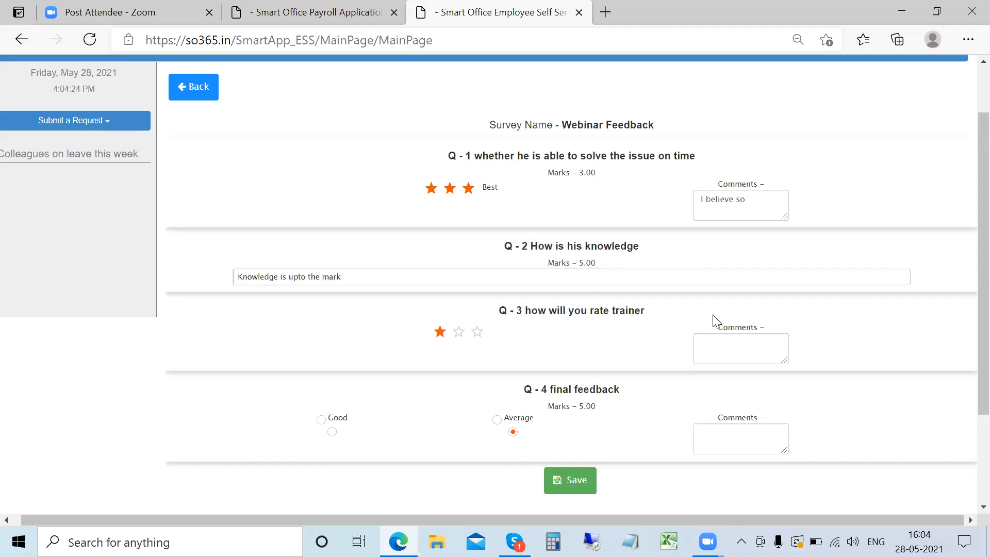
Rate the trainer in question 3 with two stars and add the comment "Can be improvized"
{"action": "left_click", "coordinate": [477, 332]}
{"action": "left_click", "coordinate": [458, 334]}
{"action": "left_click", "coordinate": [750, 347]}
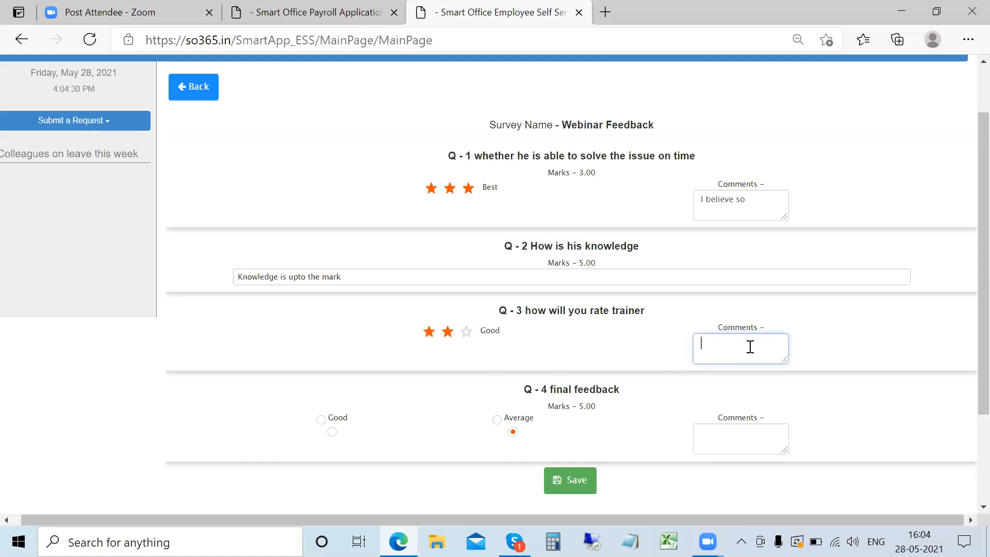
{"action": "type", "text": "Can be impr"}
{"action": "key", "text": "BackSpace"}
{"action": "key", "text": "BackSpace"}
{"action": "type", "text": "rovic"}
Choose Good for the final feedback question, add the comment "All the best", and save the survey answers
{"action": "scroll", "coordinate": [586, 394], "scroll_direction": "down", "scroll_amount": 3}
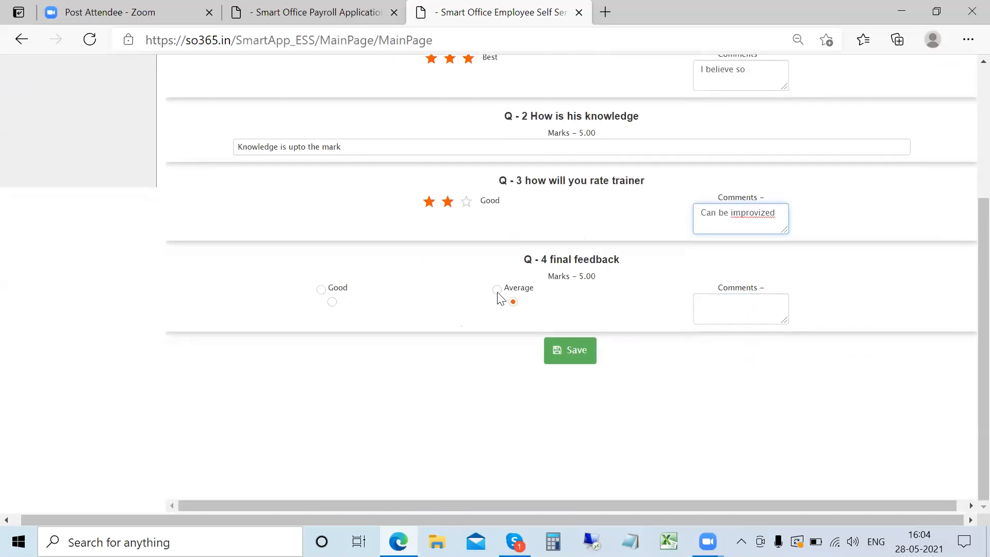
{"action": "left_click", "coordinate": [321, 290]}
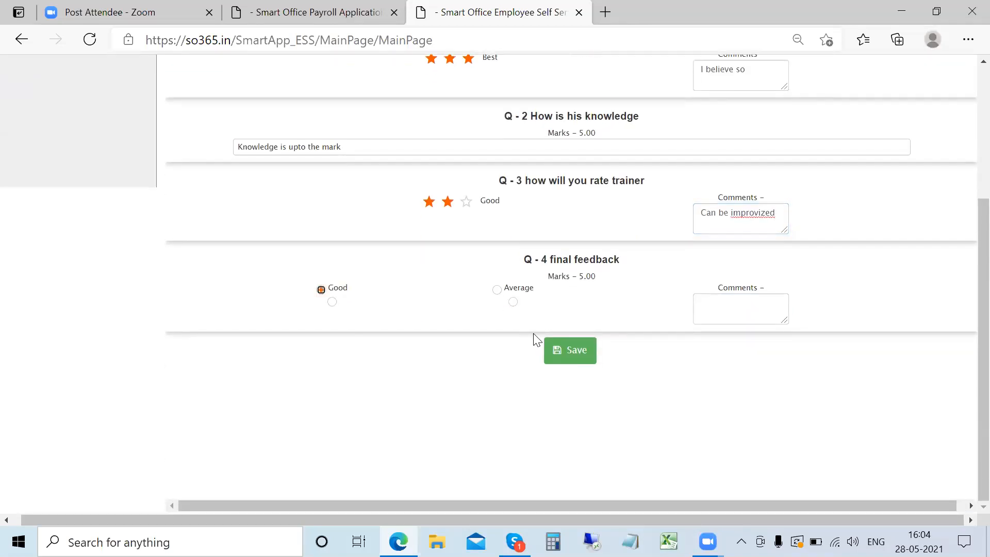
{"action": "left_click", "coordinate": [733, 315]}
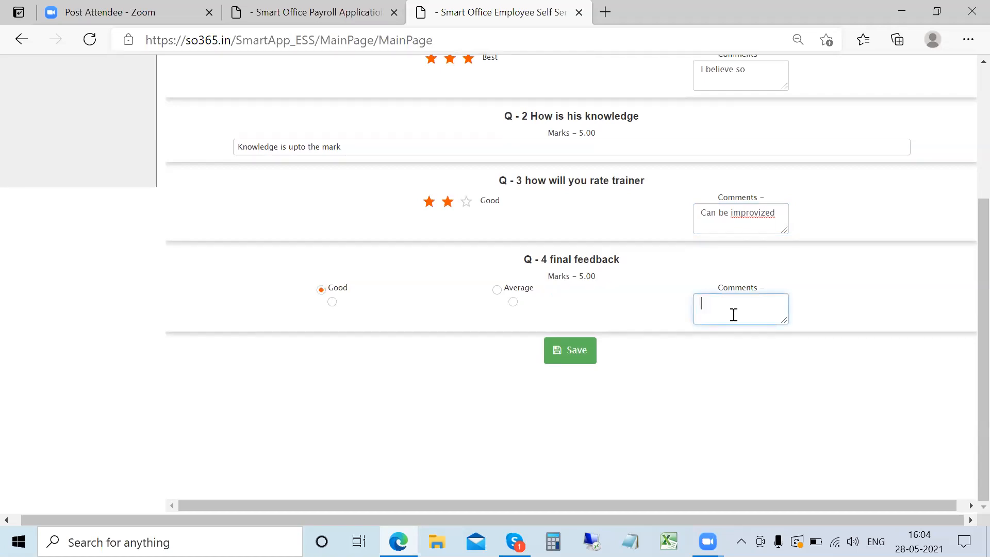
{"action": "type", "text": "All the best"}
{"action": "left_click", "coordinate": [569, 350]}
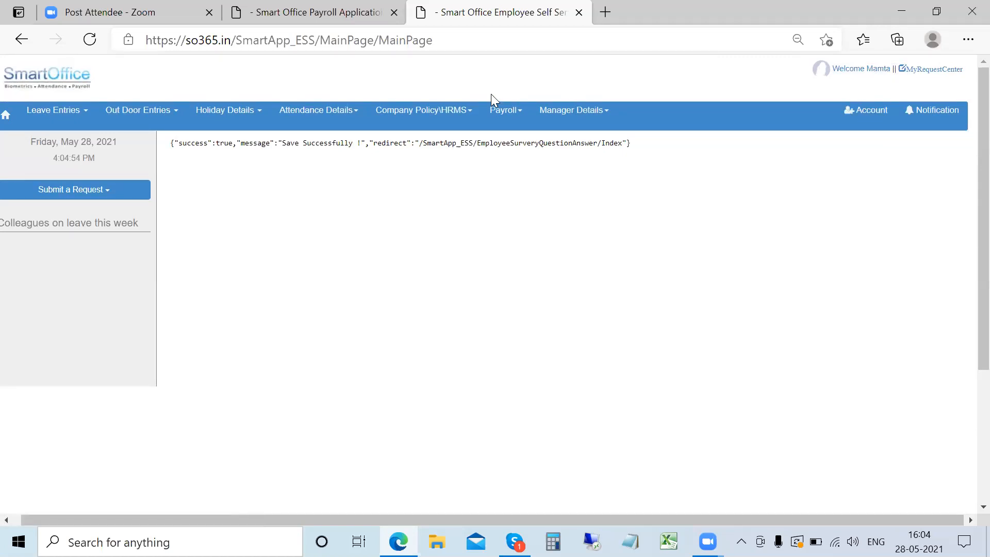
Sign out of the employee's self-service account
{"action": "left_click", "coordinate": [426, 110]}
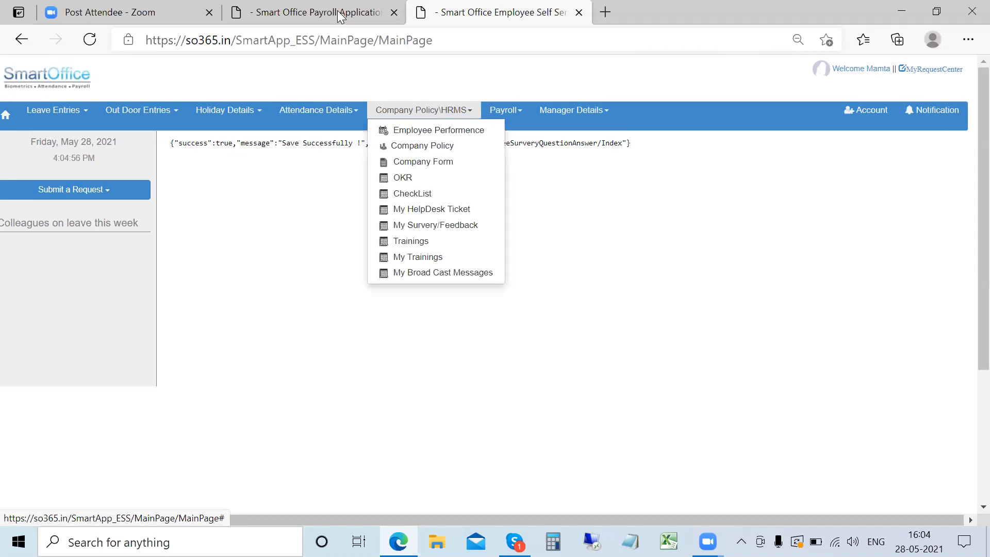
{"action": "left_click", "coordinate": [866, 111]}
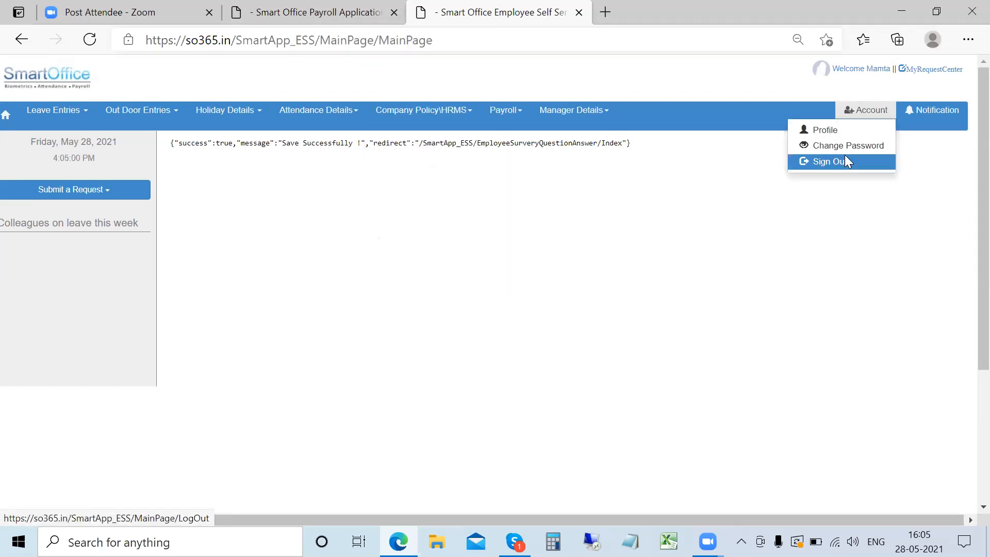
{"action": "left_click", "coordinate": [845, 162]}
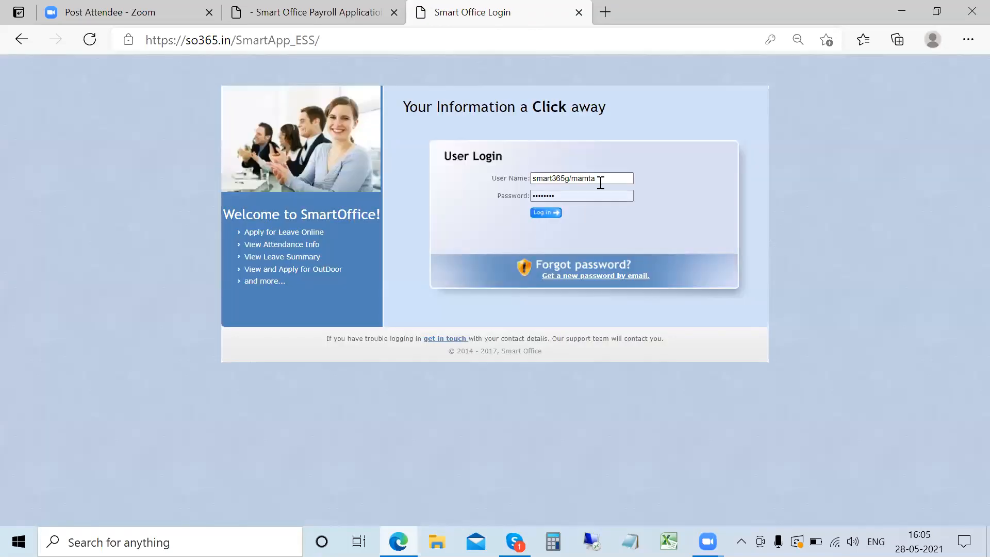
Log in to the self-service site as the manager using the saved user name and password
{"action": "left_click", "coordinate": [600, 182]}
{"action": "key", "text": "BackSpace"}
{"action": "key", "text": "BackSpace"}
{"action": "key", "text": "BackSpace"}
{"action": "key", "text": "BackSpace"}
{"action": "key", "text": "BackSpace"}
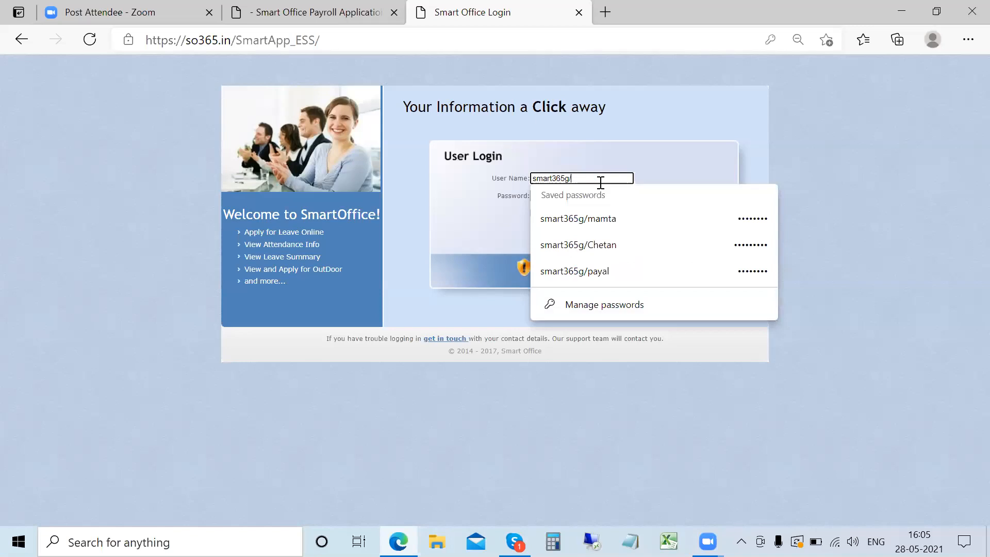
{"action": "type", "text": "a"}
{"action": "key", "text": "BackSpace"}
{"action": "left_click", "coordinate": [559, 219]}
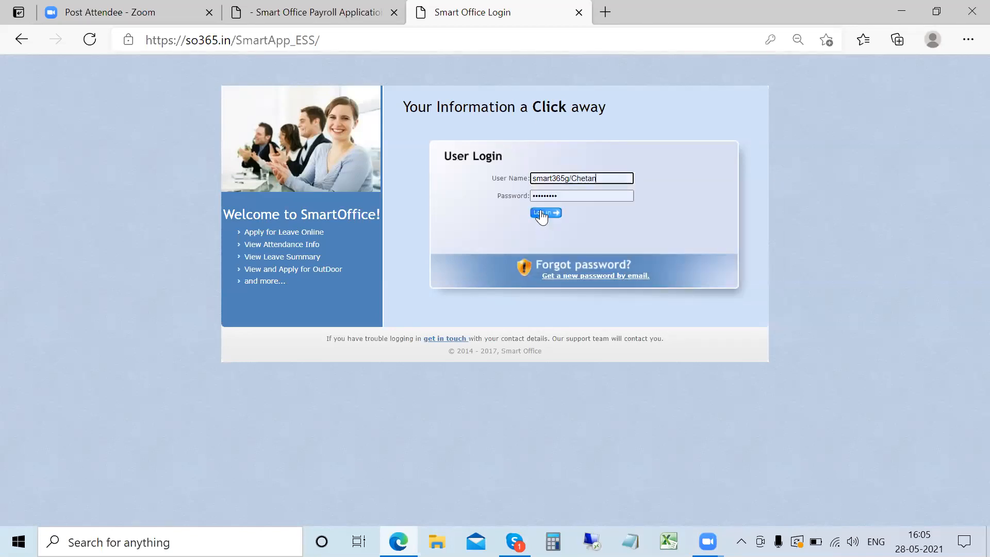
{"action": "left_click", "coordinate": [540, 211]}
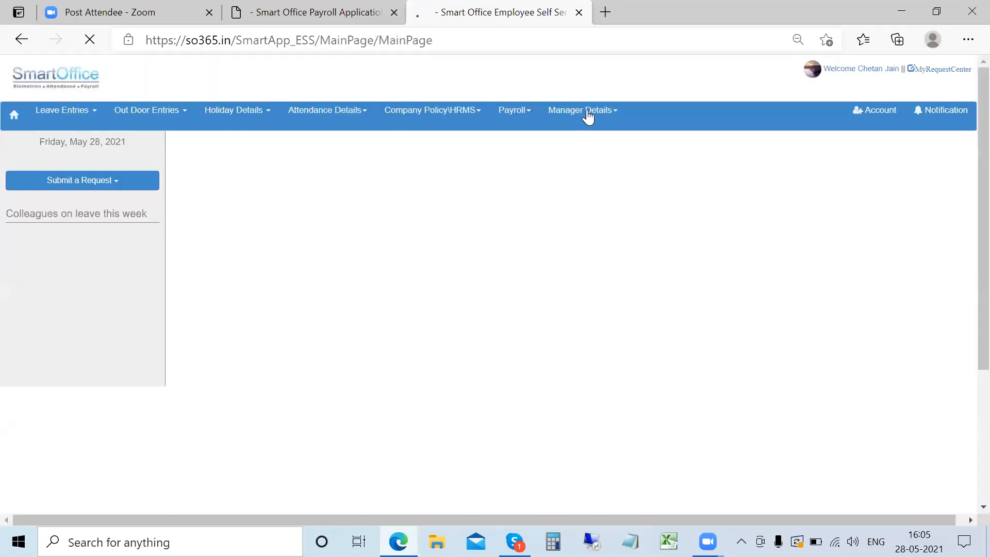
Open the manager's Employee To Confirm/Surveys/Feedback list and examine the employee's submitted Webinar Feedback answers, comments and score
{"action": "left_click", "coordinate": [589, 114]}
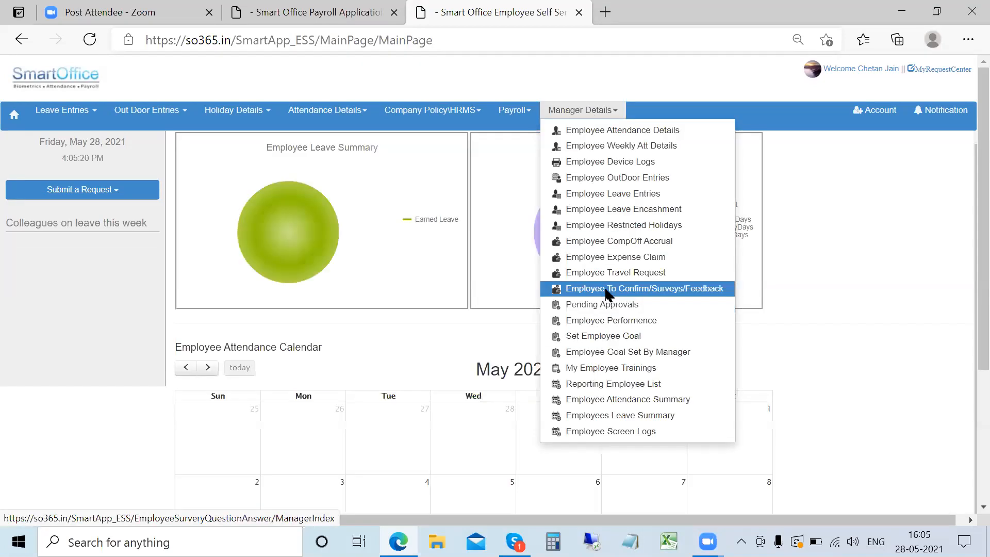
{"action": "left_click", "coordinate": [607, 294]}
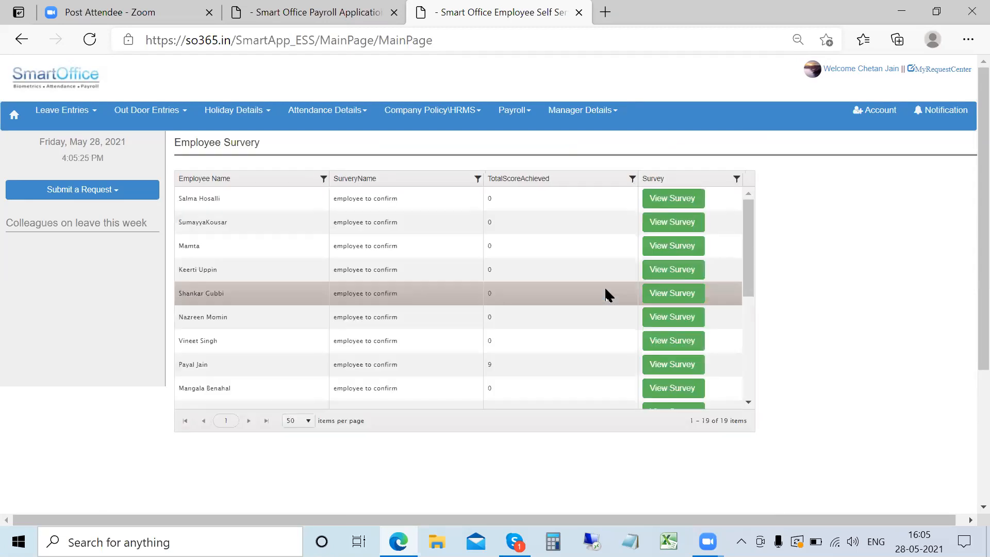
{"action": "scroll", "coordinate": [605, 293], "scroll_direction": "down", "scroll_amount": 5}
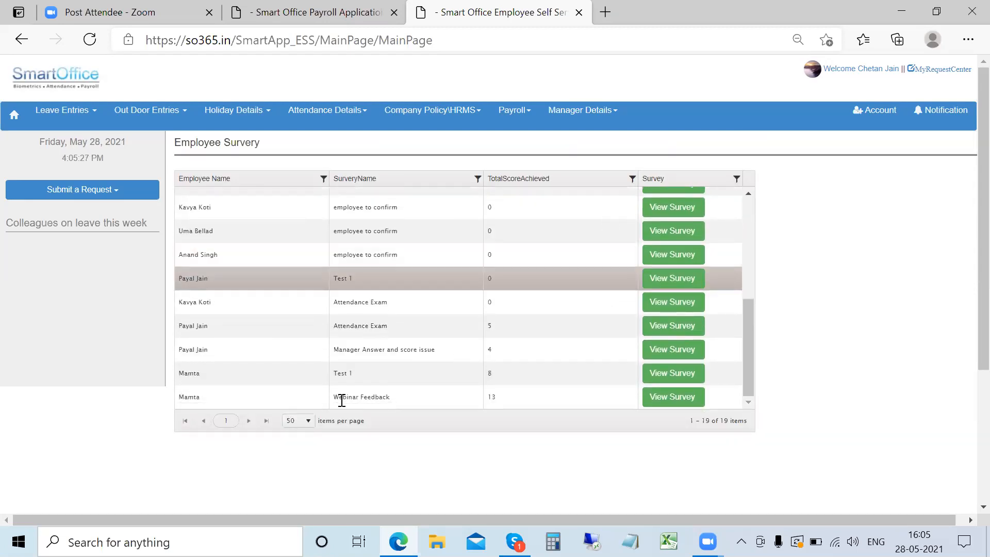
{"action": "left_click", "coordinate": [691, 398]}
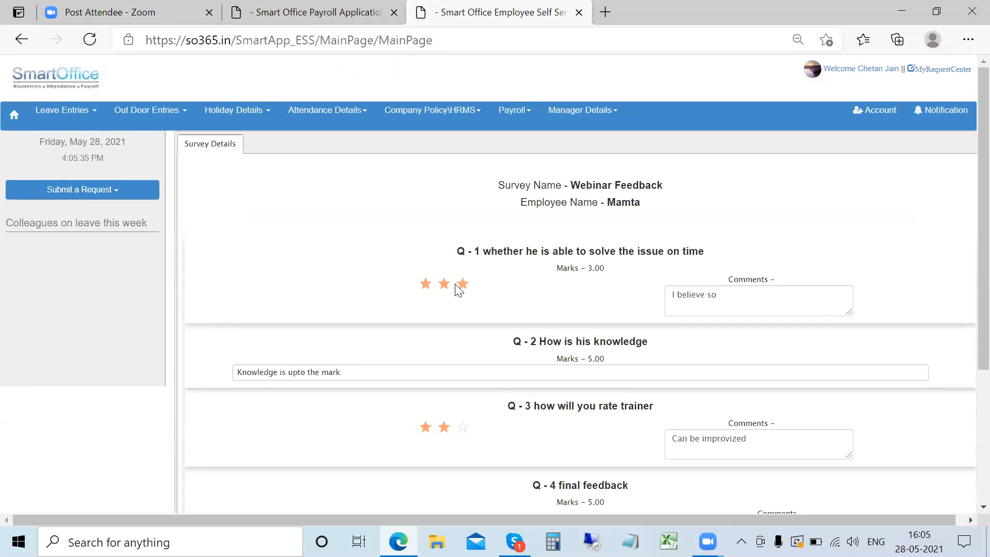
{"action": "scroll", "coordinate": [457, 288], "scroll_direction": "down", "scroll_amount": 1}
{"action": "left_click", "coordinate": [788, 224]}
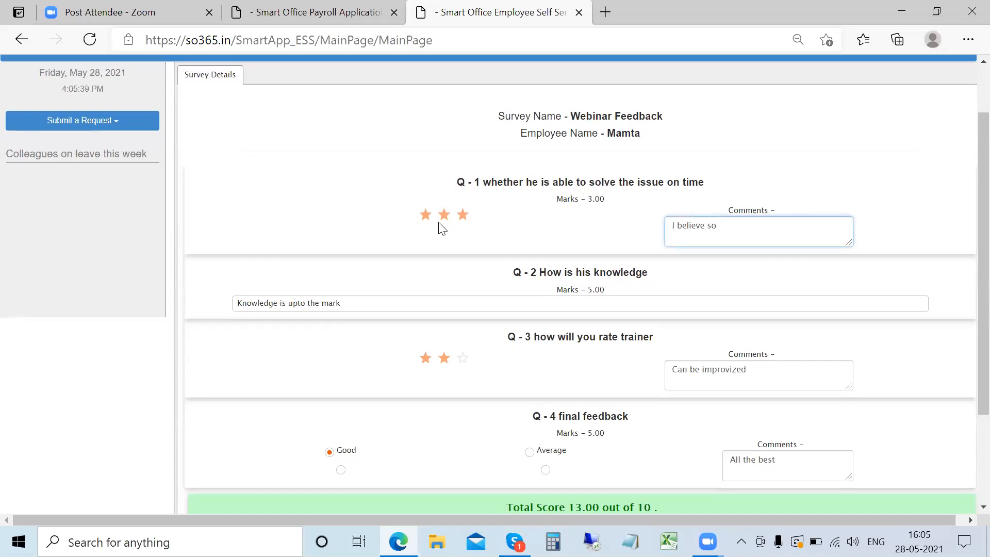
{"action": "left_click", "coordinate": [461, 234]}
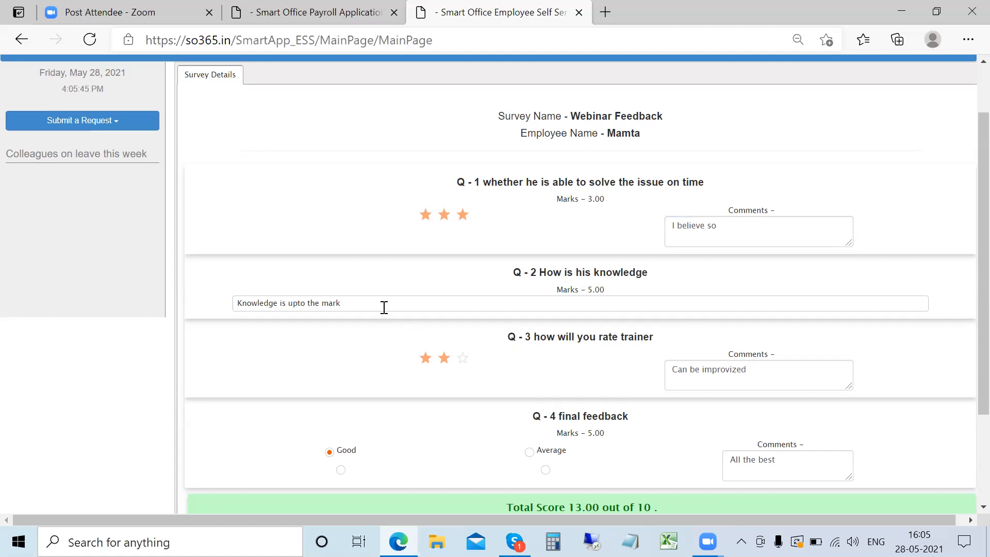
Check the total score of the submitted answers, then open the Webinar Feedback results from the payroll application's View Survey list
{"action": "scroll", "coordinate": [618, 284], "scroll_direction": "down", "scroll_amount": 3}
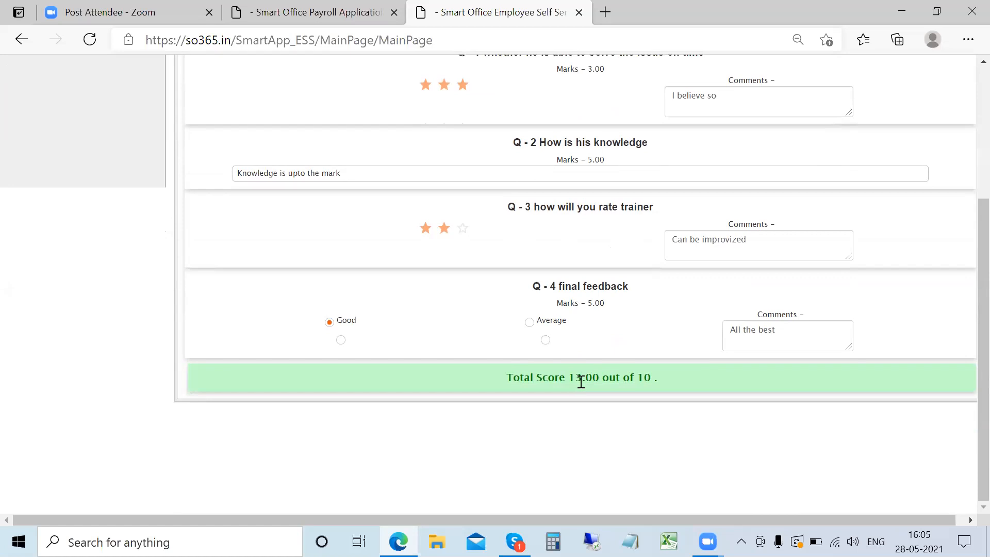
{"action": "scroll", "coordinate": [581, 381], "scroll_direction": "up", "scroll_amount": 5}
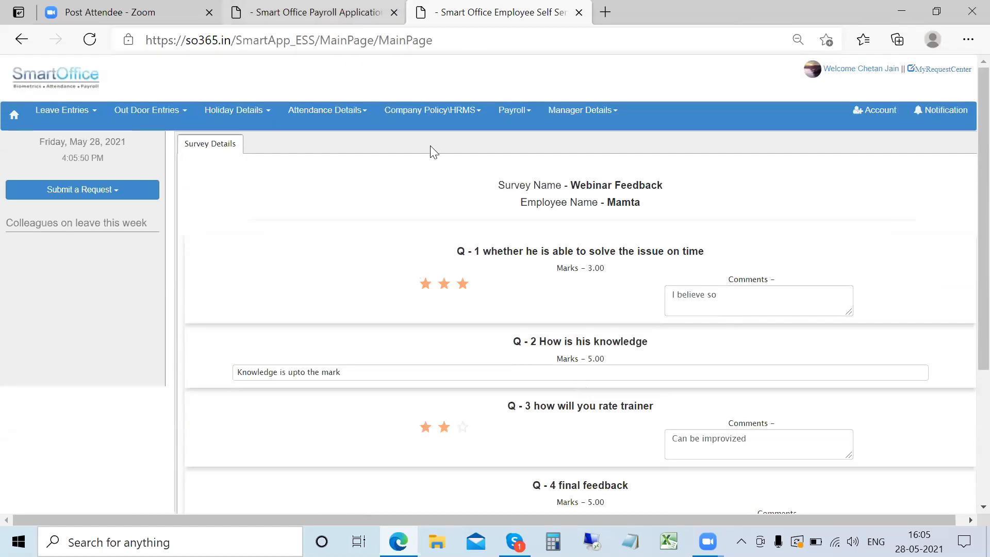
{"action": "left_click", "coordinate": [330, 12]}
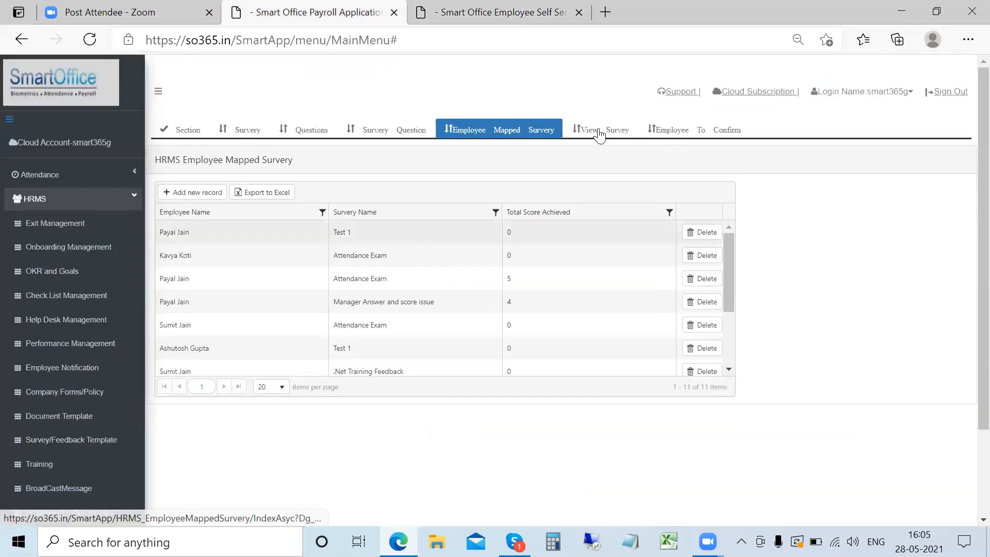
{"action": "left_click", "coordinate": [600, 131]}
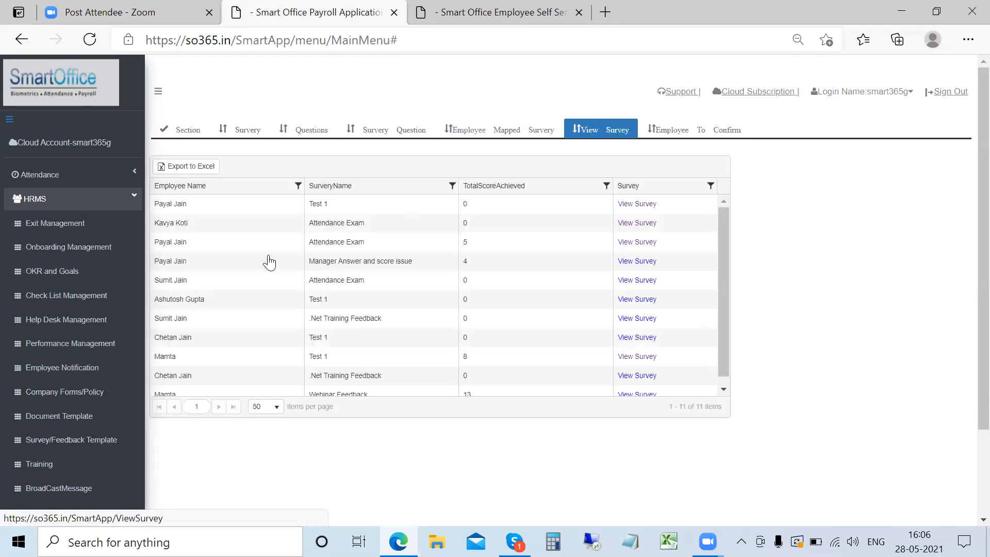
{"action": "scroll", "coordinate": [268, 260], "scroll_direction": "down", "scroll_amount": 1}
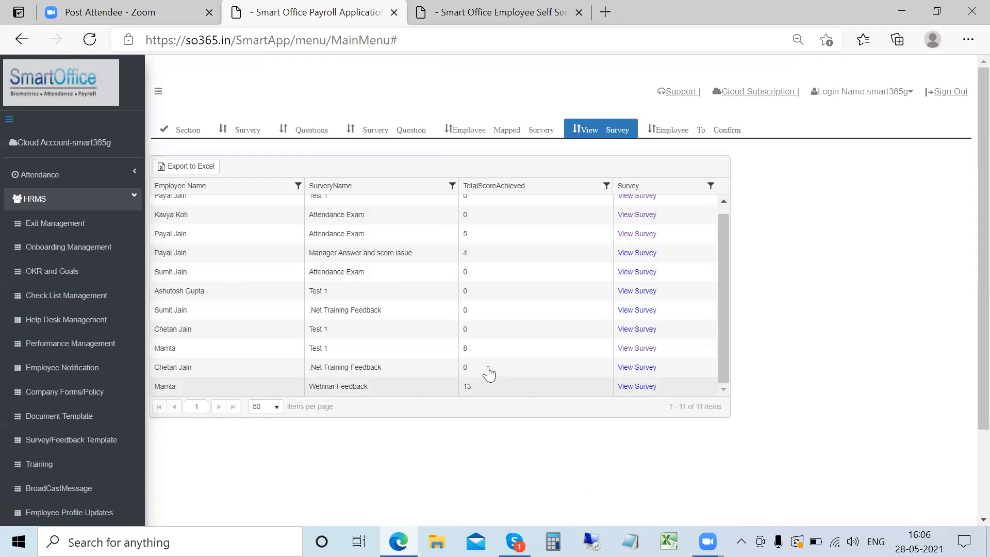
{"action": "left_click", "coordinate": [640, 387]}
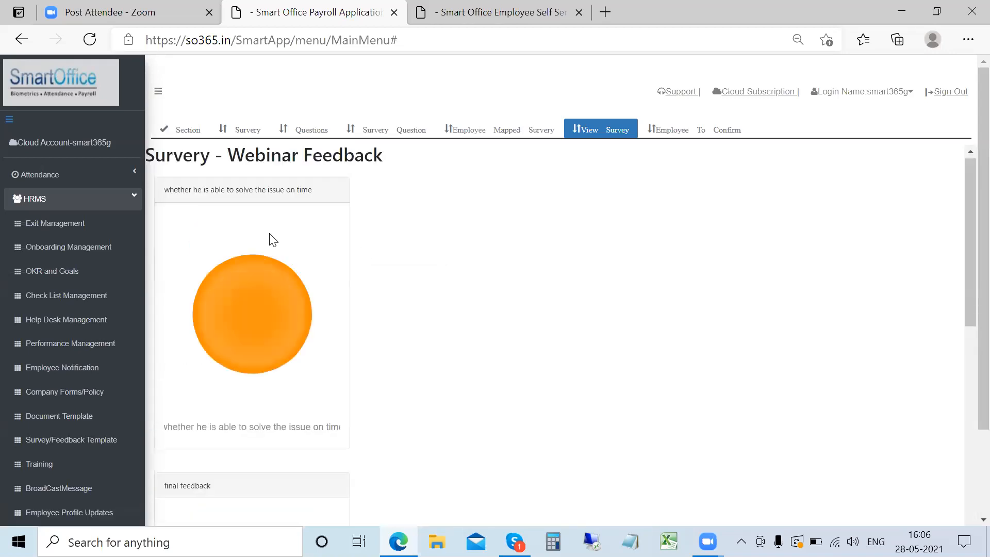
Examine the response charts for each Webinar Feedback question, including the rating and final feedback charts
{"action": "scroll", "coordinate": [272, 239], "scroll_direction": "down", "scroll_amount": 5}
{"action": "scroll", "coordinate": [273, 240], "scroll_direction": "down", "scroll_amount": 10}
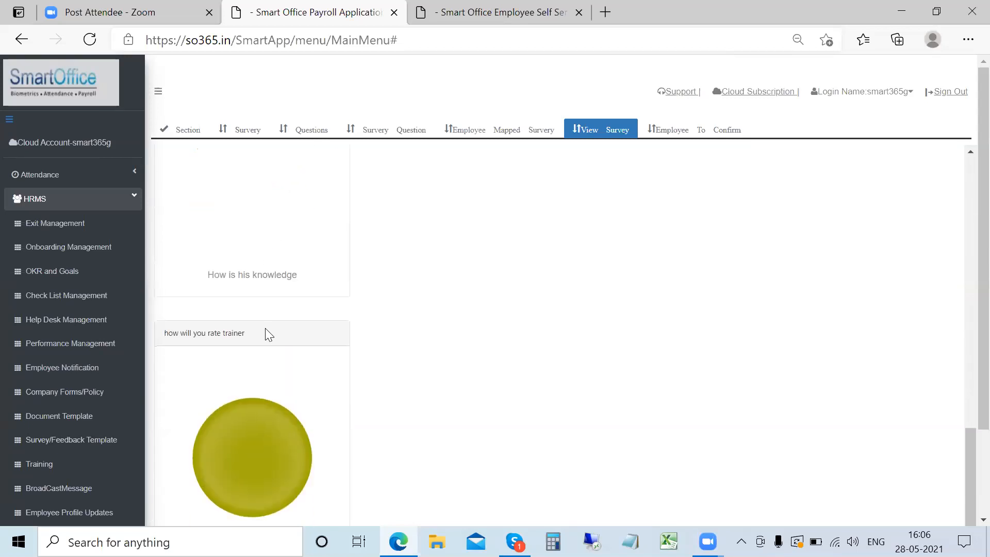
{"action": "mouse_move", "coordinate": [255, 364]}
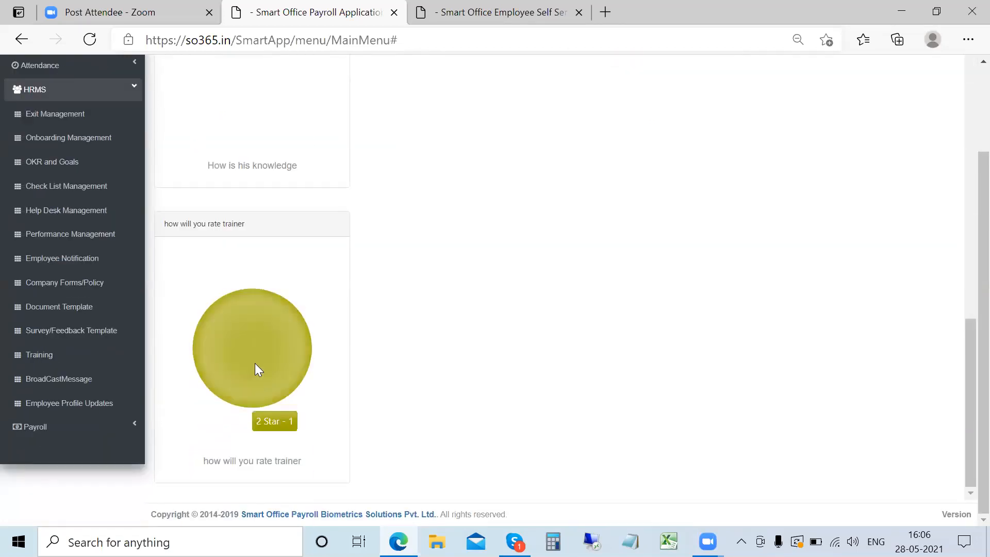
{"action": "scroll", "coordinate": [256, 257], "scroll_direction": "up", "scroll_amount": 7}
{"action": "mouse_move", "coordinate": [255, 179]}
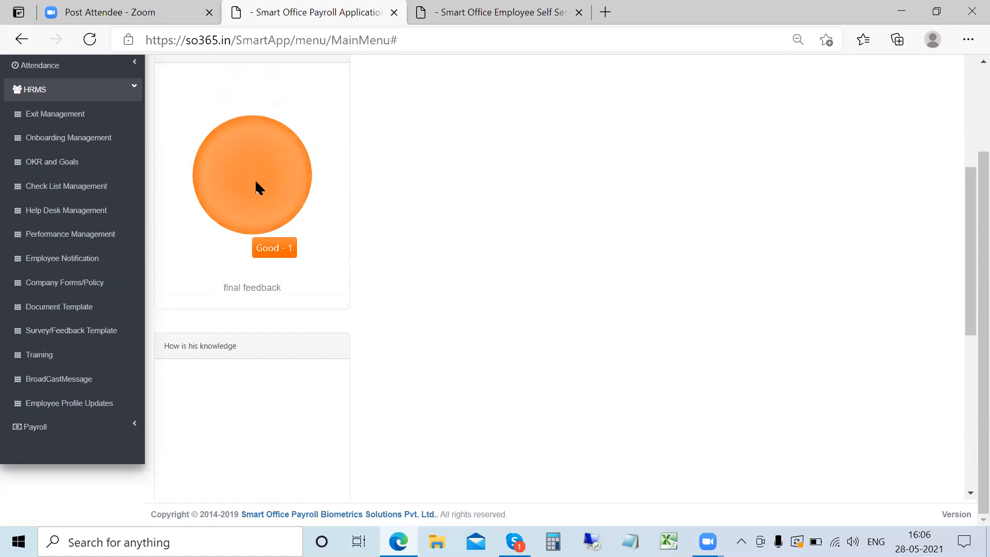
{"action": "scroll", "coordinate": [247, 287], "scroll_direction": "down", "scroll_amount": 4}
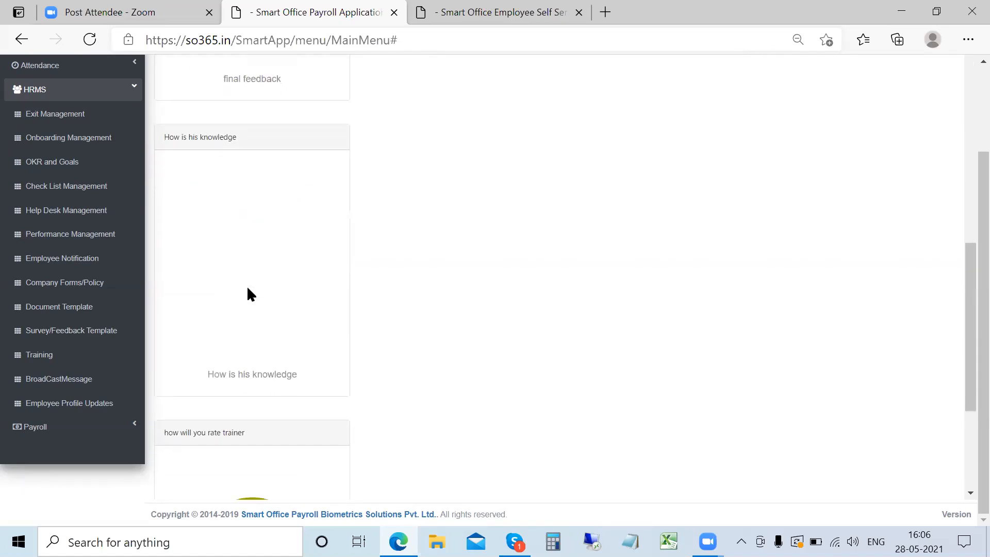
{"action": "scroll", "coordinate": [248, 288], "scroll_direction": "up", "scroll_amount": 10}
{"action": "scroll", "coordinate": [248, 289], "scroll_direction": "down", "scroll_amount": 6}
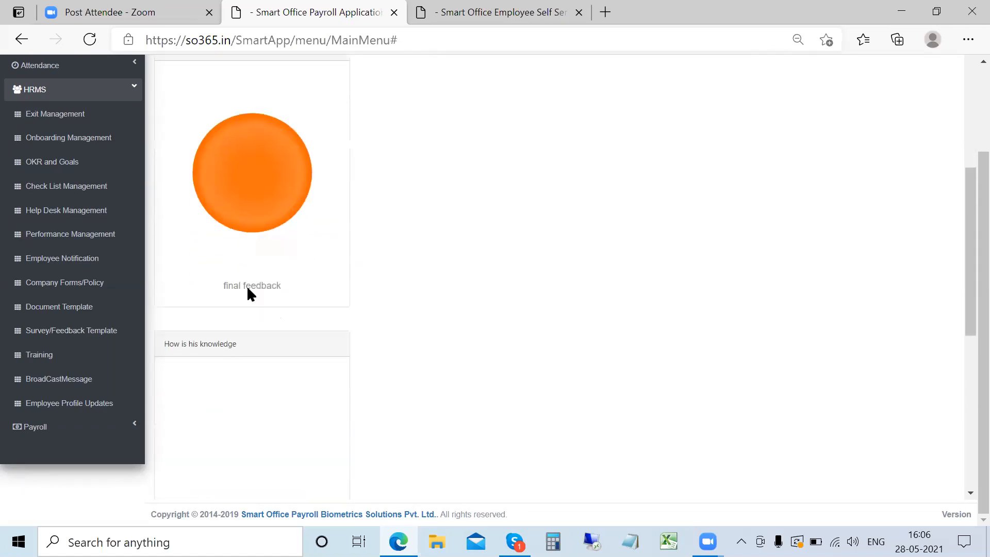
{"action": "scroll", "coordinate": [248, 287], "scroll_direction": "down", "scroll_amount": 8}
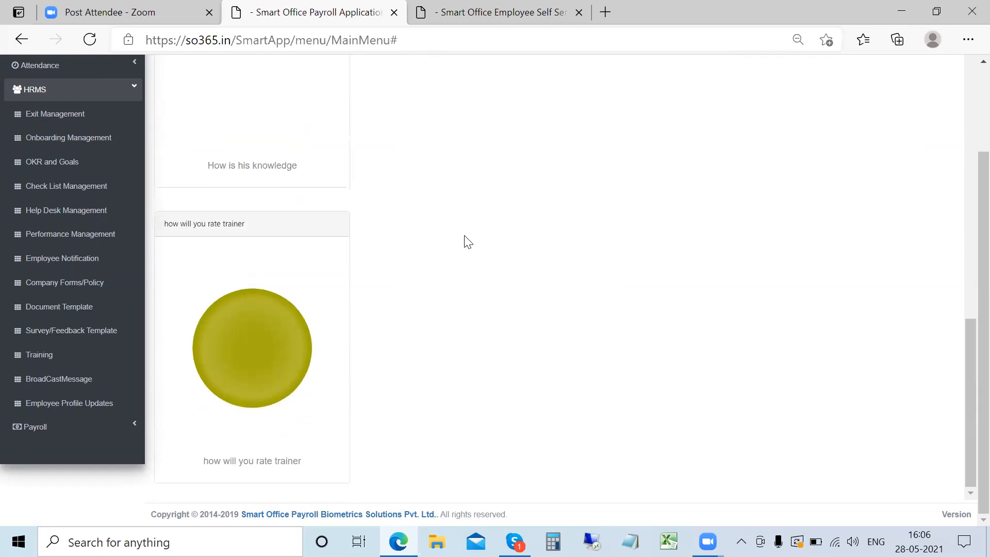
{"action": "scroll", "coordinate": [467, 241], "scroll_direction": "up", "scroll_amount": 14}
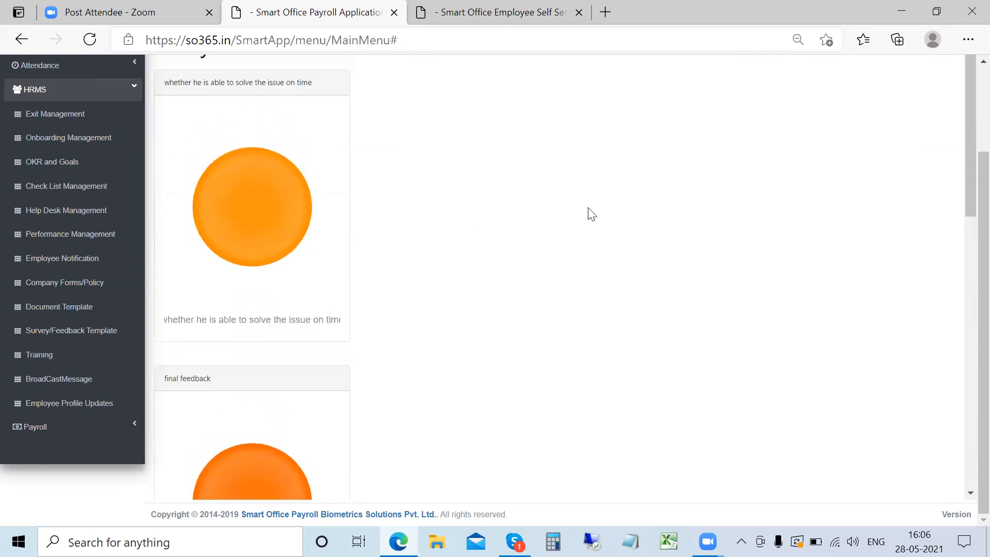
{"action": "scroll", "coordinate": [591, 207], "scroll_direction": "up", "scroll_amount": 3}
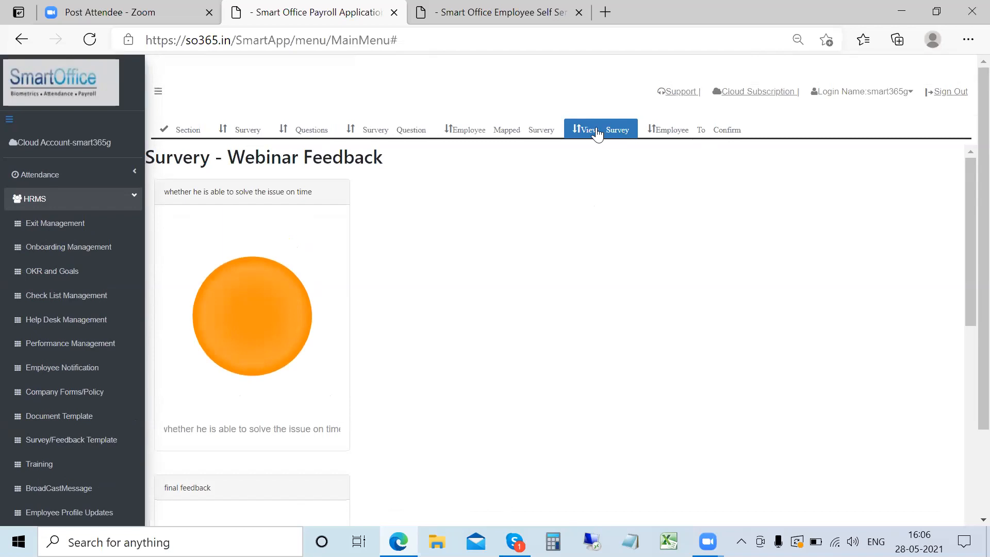
Export the View Survey list to Excel and open the downloaded EmployeeSurvery (1).xlsx file
{"action": "left_click", "coordinate": [597, 133]}
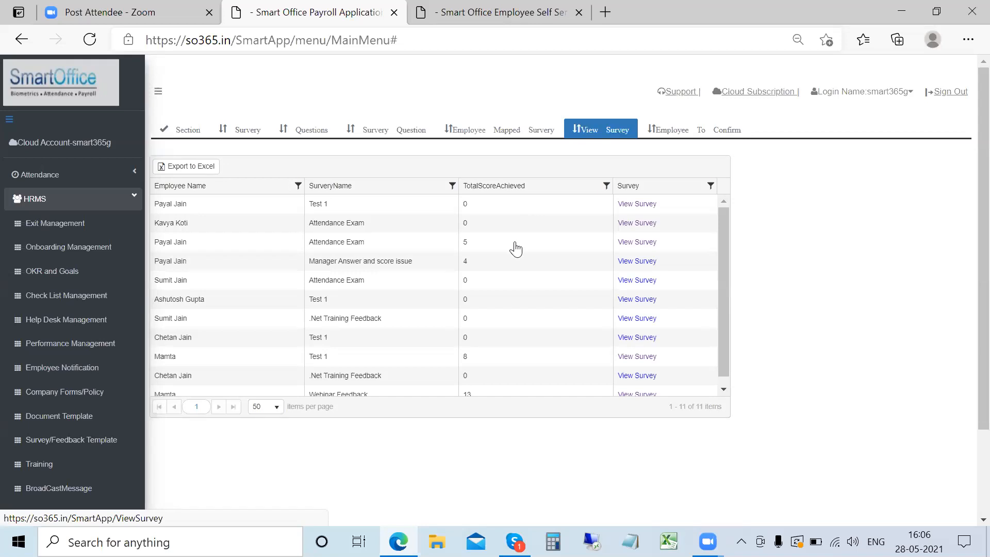
{"action": "scroll", "coordinate": [515, 248], "scroll_direction": "down", "scroll_amount": 1}
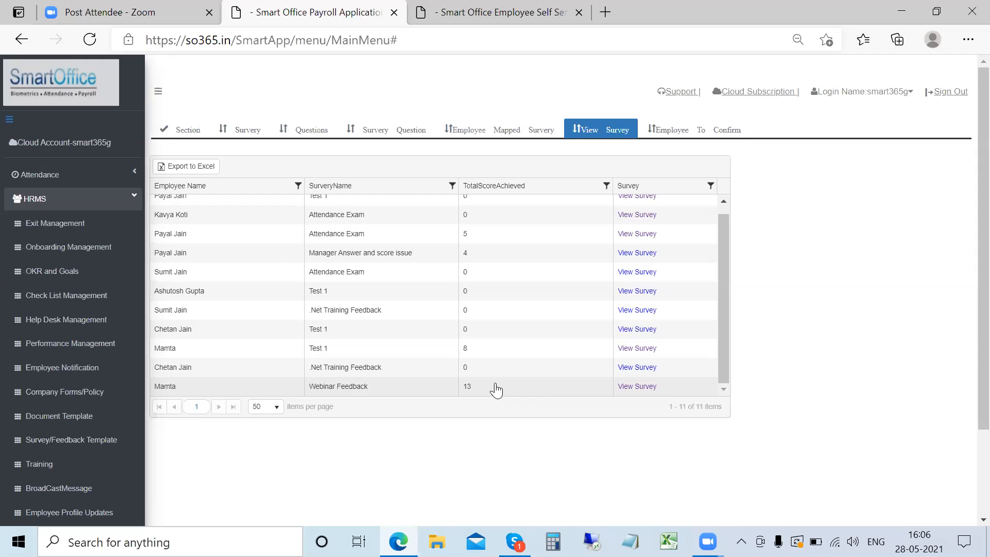
{"action": "left_click", "coordinate": [186, 166]}
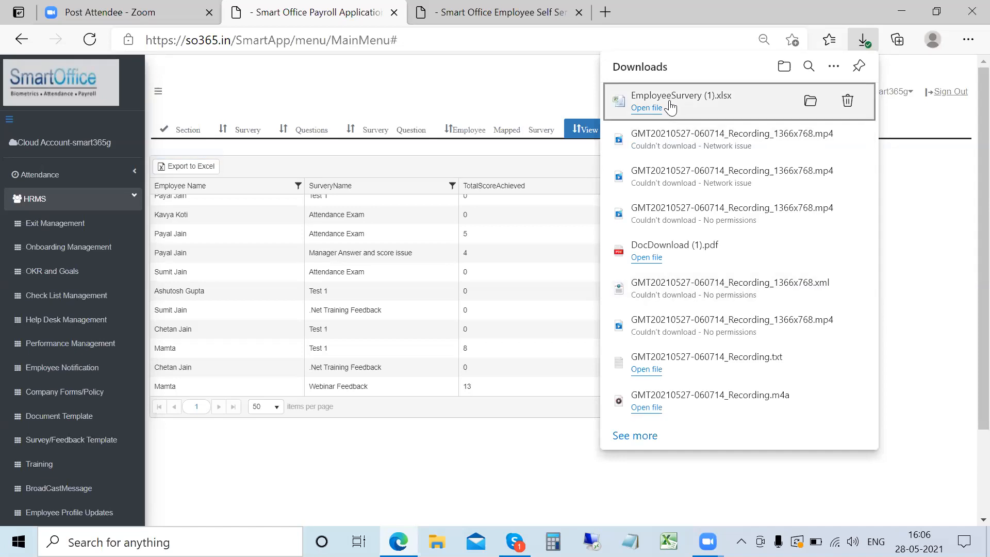
{"action": "left_click", "coordinate": [669, 106]}
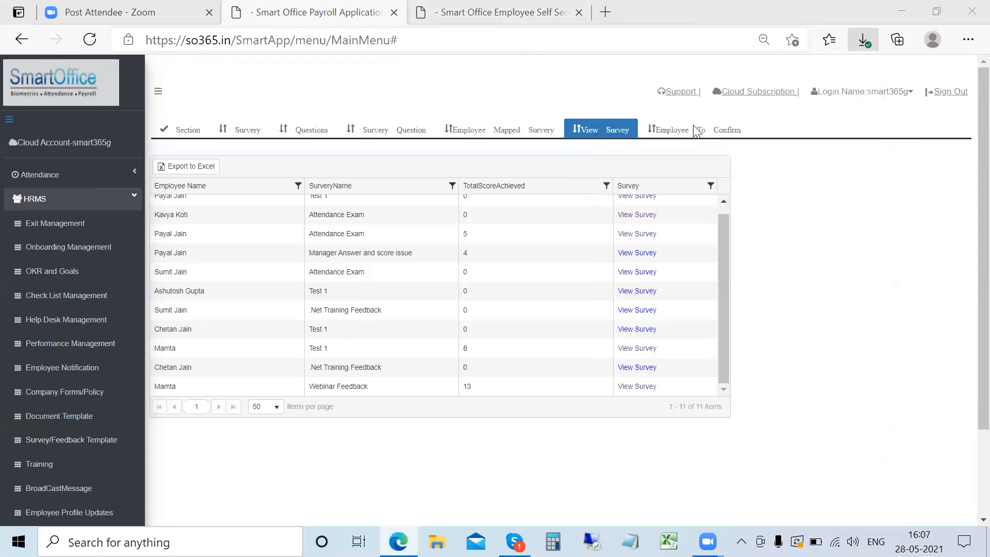
{"action": "left_click", "coordinate": [696, 130]}
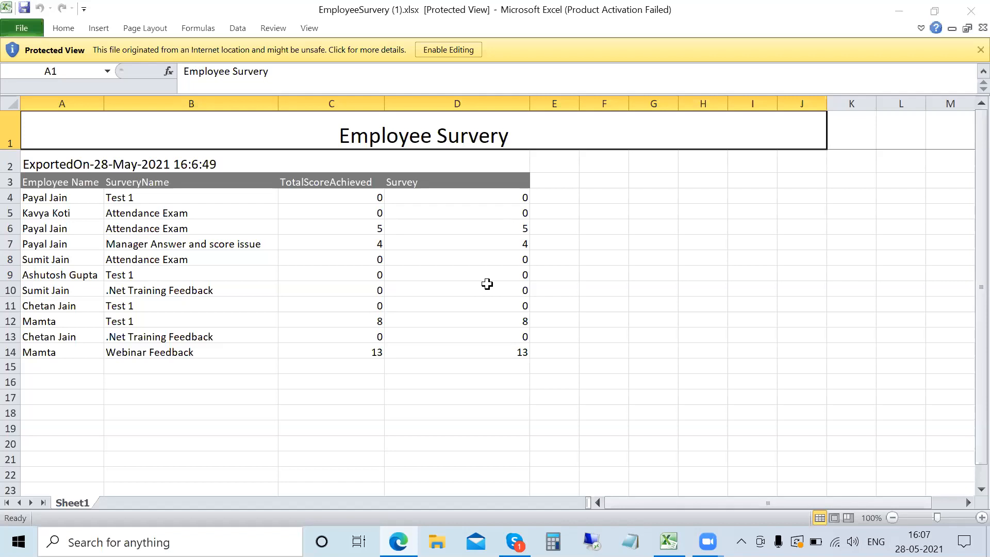
Dismiss the Office activation notice and enable editing in the exported workbook
{"action": "left_click", "coordinate": [483, 287]}
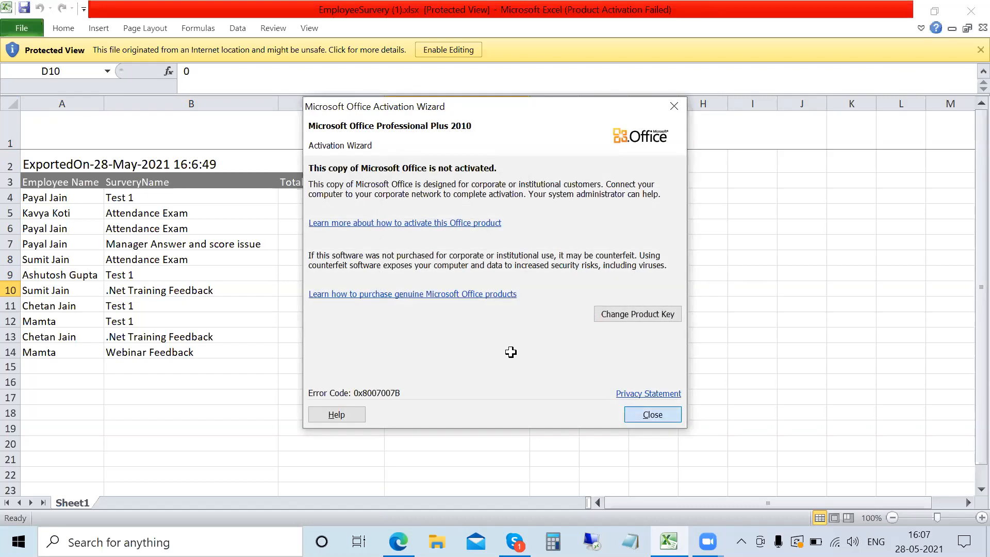
{"action": "left_click", "coordinate": [511, 352]}
{"action": "left_click", "coordinate": [674, 107]}
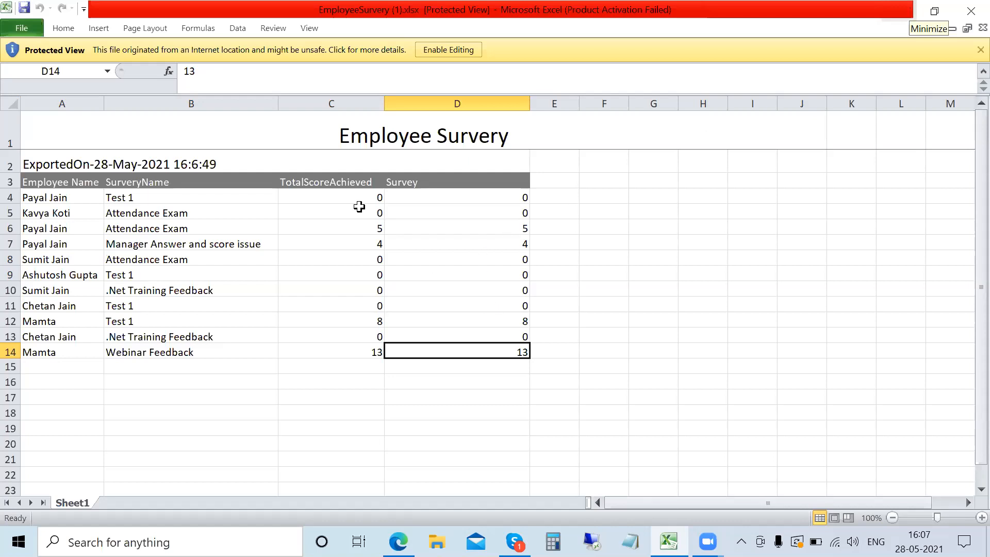
{"action": "key", "text": "Up"}
{"action": "key", "text": "Up"}
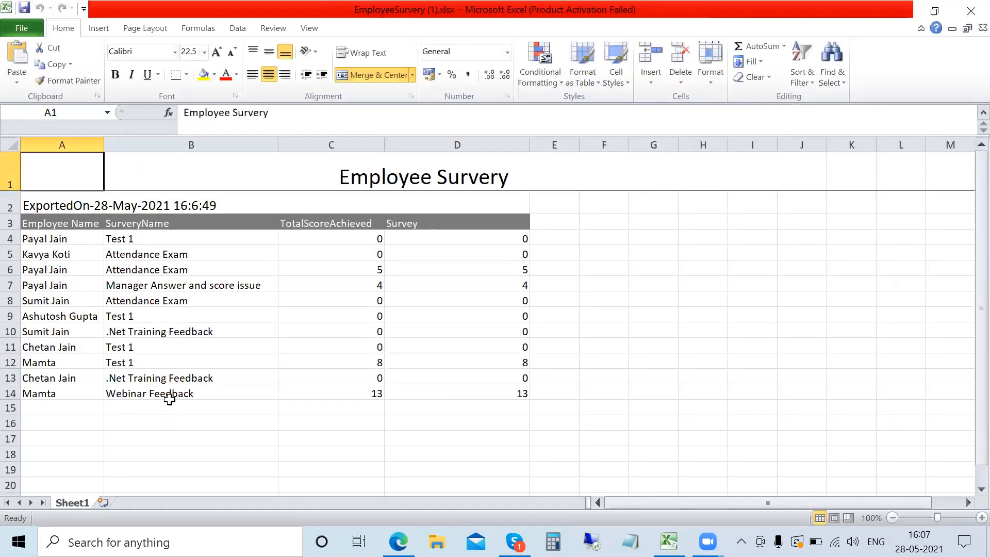
Check the Webinar Feedback score in the exported Employee Survery sheet and put the workbook away
{"action": "left_click", "coordinate": [367, 396]}
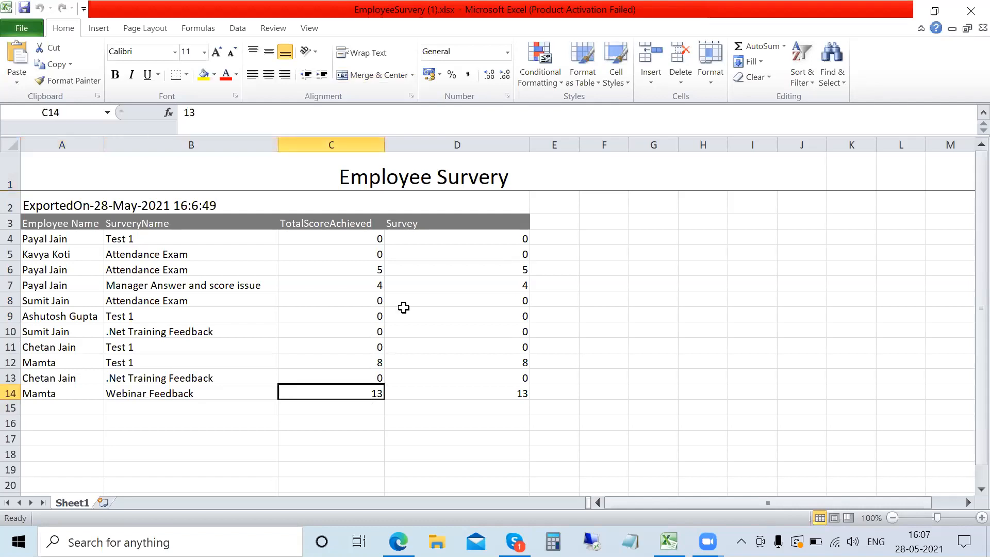
{"action": "left_click", "coordinate": [404, 310]}
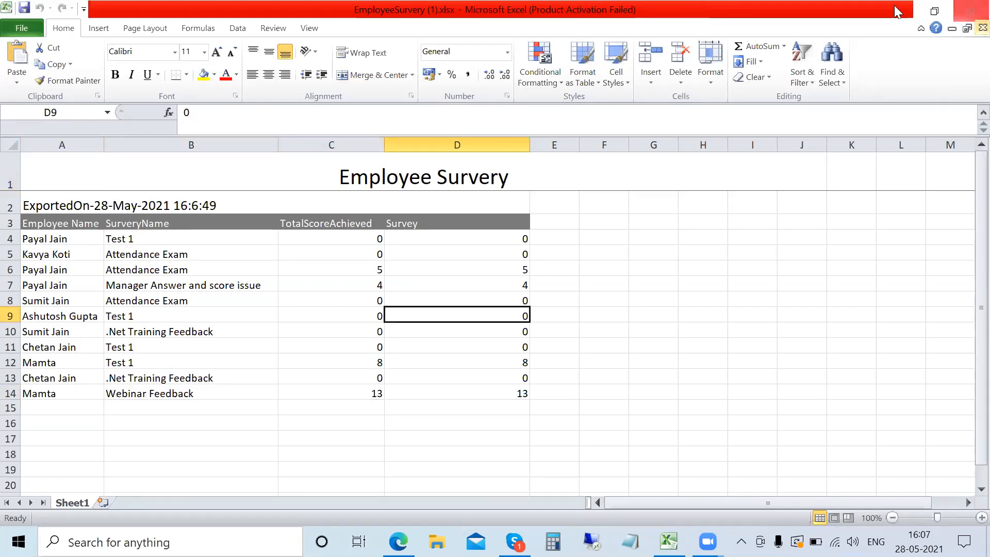
{"action": "left_click", "coordinate": [983, 28]}
{"action": "left_click", "coordinate": [898, 11]}
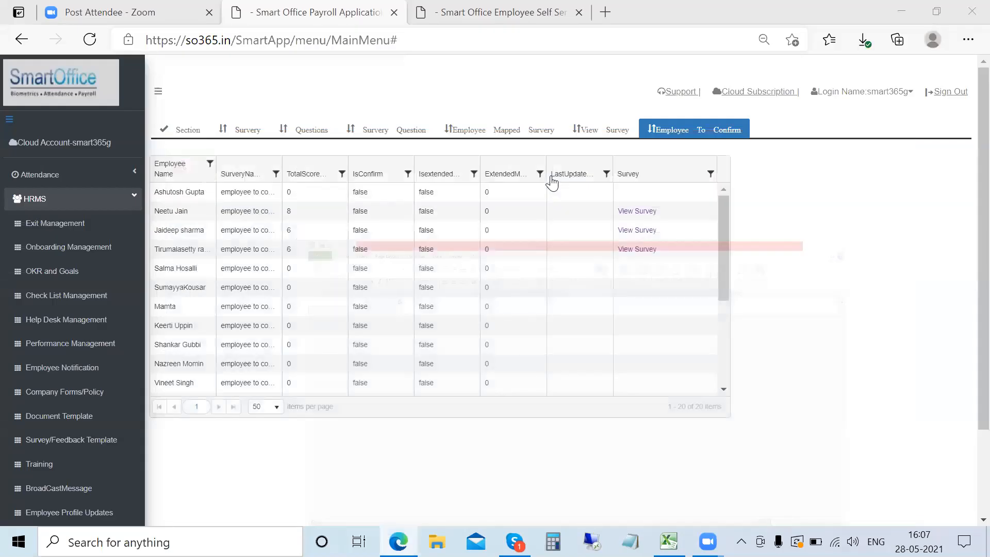
Try to filter the View Survey list to survey names equal to "webinar"
{"action": "left_click", "coordinate": [596, 133]}
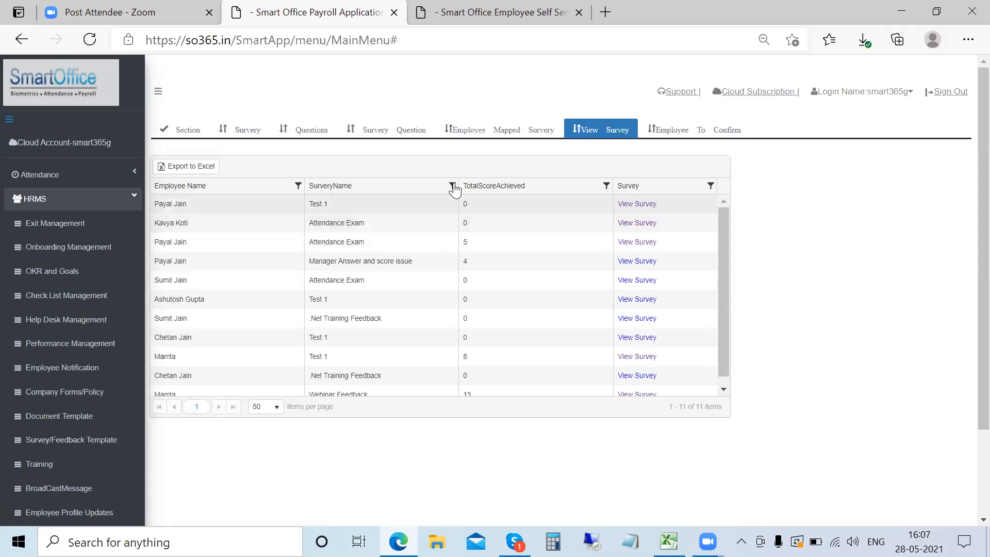
{"action": "left_click", "coordinate": [462, 234]}
{"action": "type", "text": "webinar"}
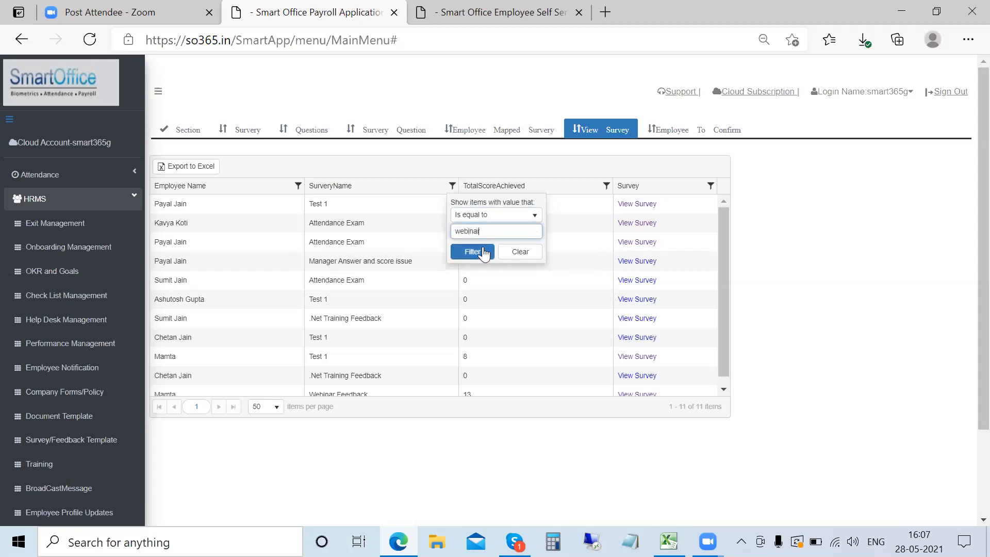
{"action": "left_click", "coordinate": [472, 251]}
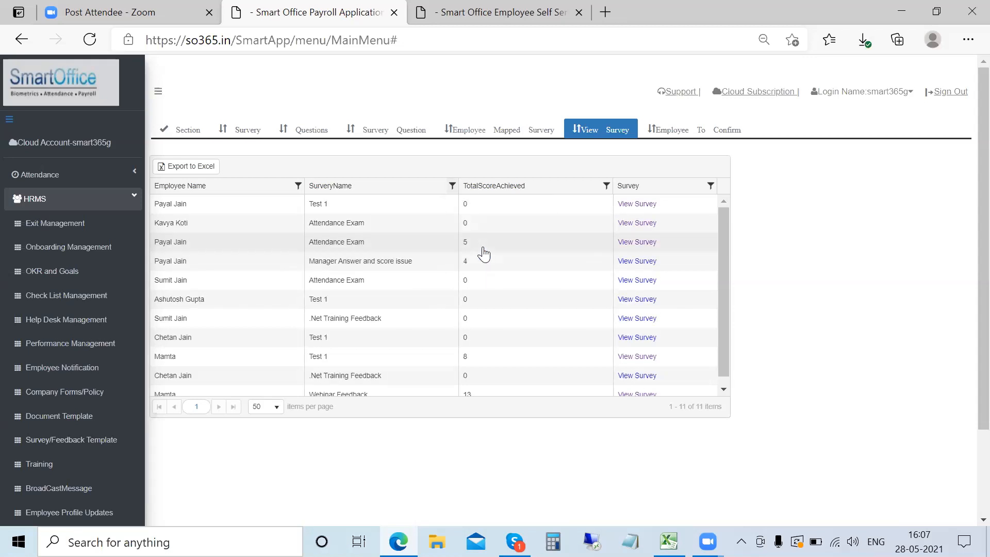
{"action": "scroll", "coordinate": [451, 201], "scroll_direction": "down", "scroll_amount": 1}
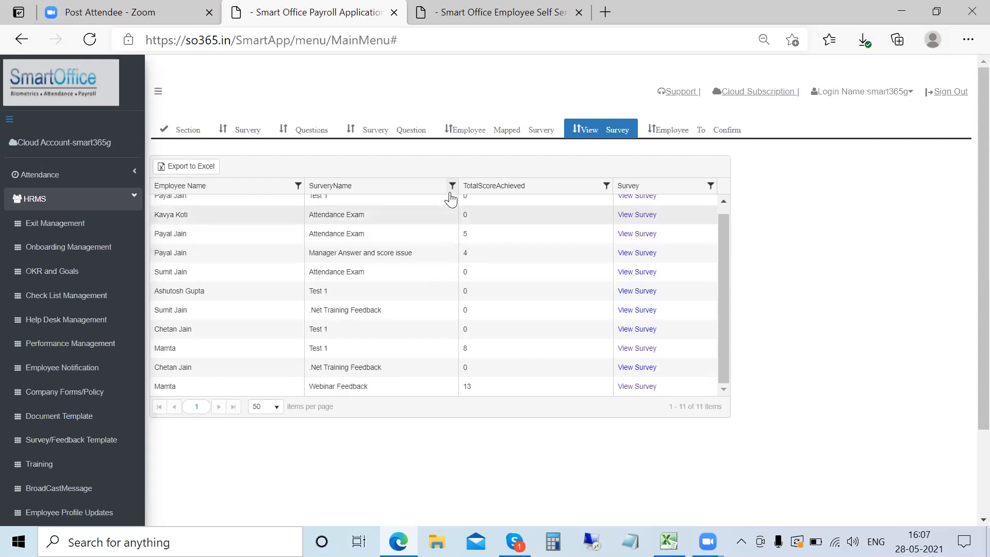
Try filtering the survey names on "webinar" again with a different comparison than Is equal to
{"action": "scroll", "coordinate": [454, 147], "scroll_direction": "down", "scroll_amount": 2}
{"action": "scroll", "coordinate": [454, 88], "scroll_direction": "up", "scroll_amount": 1}
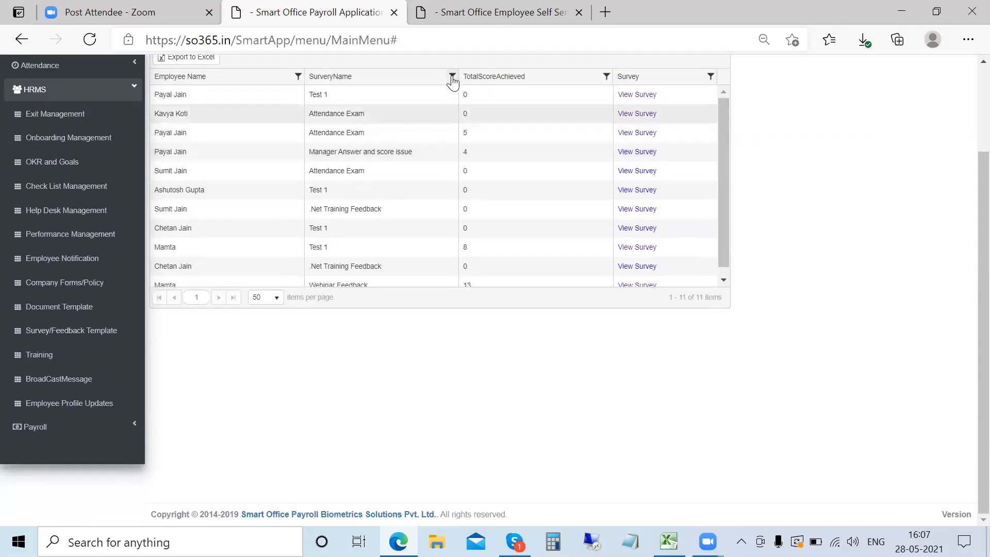
{"action": "left_click", "coordinate": [452, 76]}
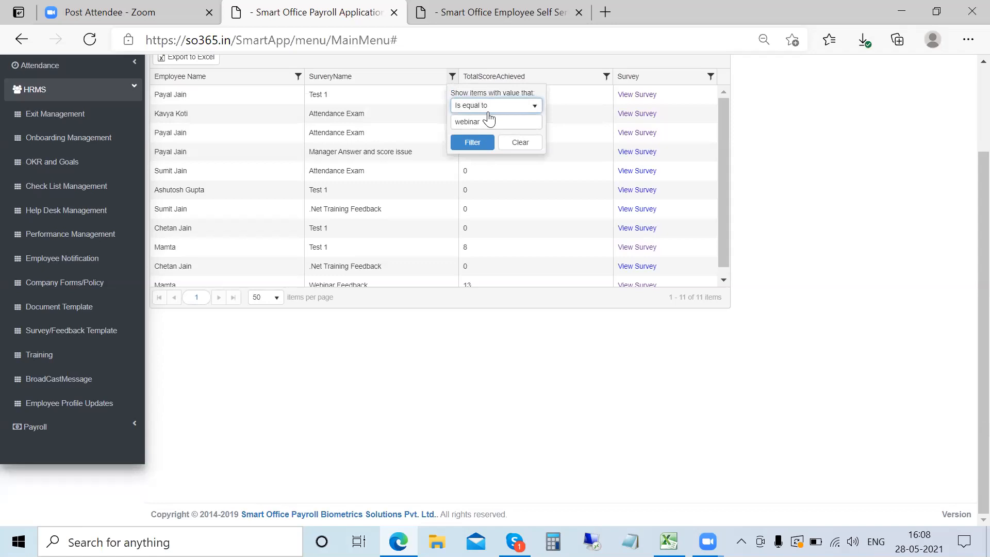
{"action": "left_click", "coordinate": [495, 105]}
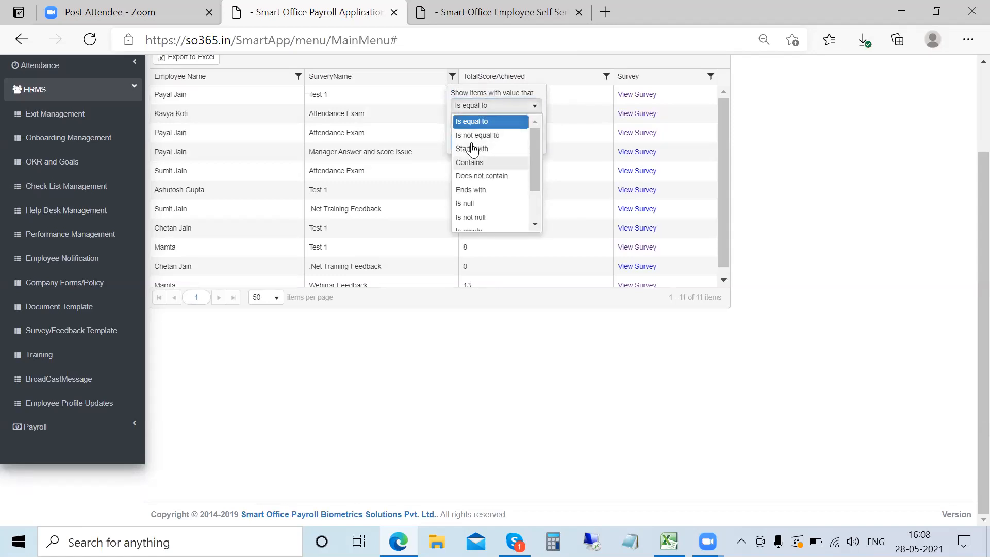
{"action": "left_click", "coordinate": [471, 156]}
{"action": "left_click", "coordinate": [472, 146]}
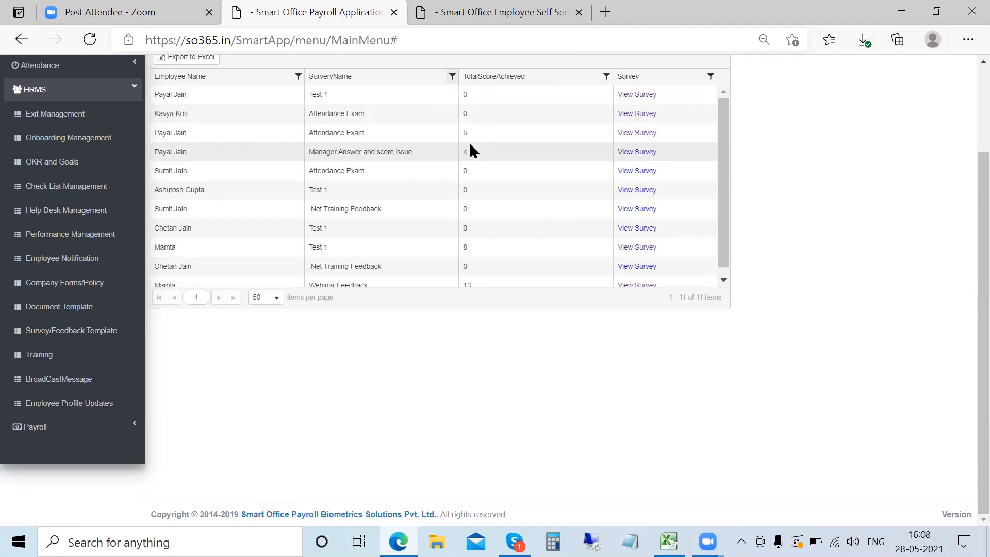
{"action": "scroll", "coordinate": [469, 143], "scroll_direction": "up", "scroll_amount": 2}
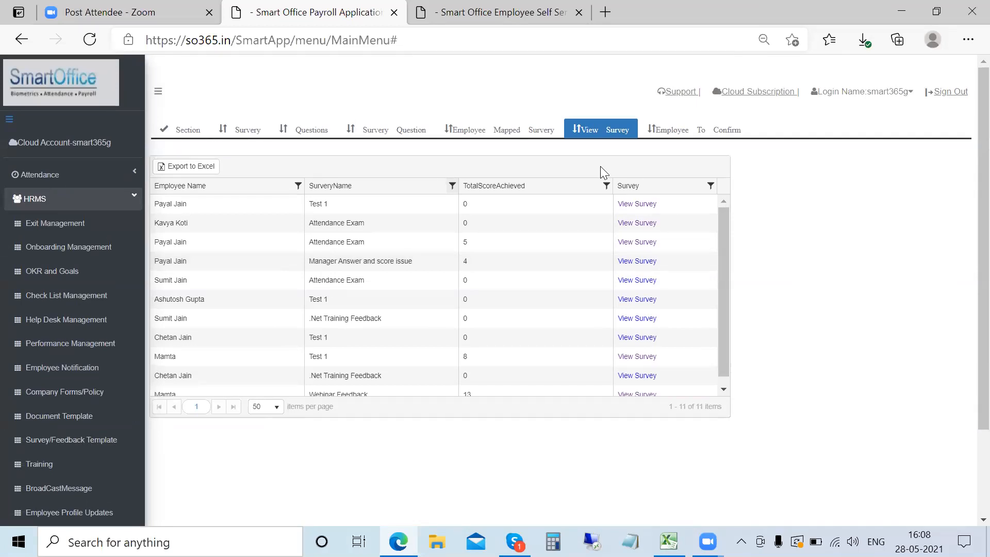
Show the Employee To Confirm list and open the survey of the employee whose IsConfirm value is true
{"action": "left_click", "coordinate": [665, 133]}
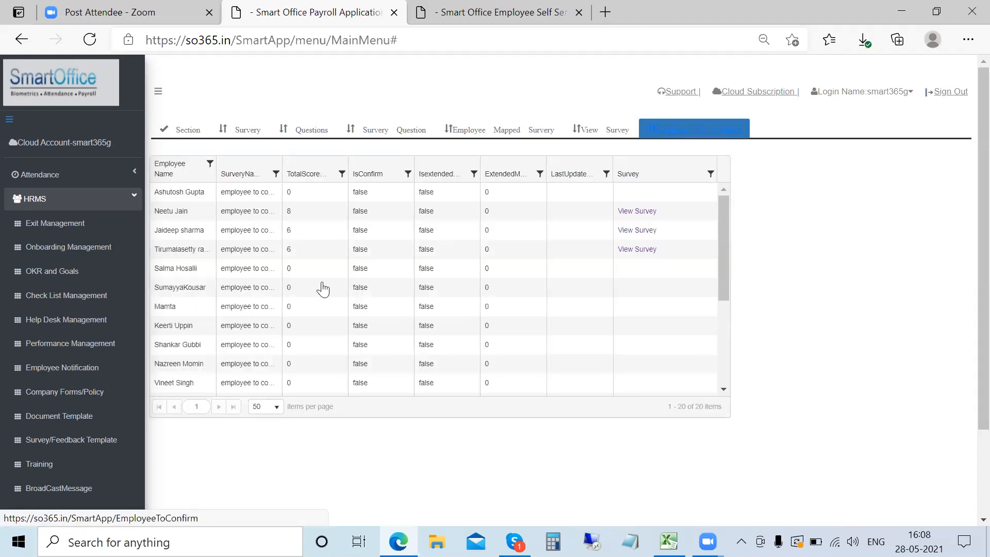
{"action": "scroll", "coordinate": [323, 289], "scroll_direction": "down", "scroll_amount": 3}
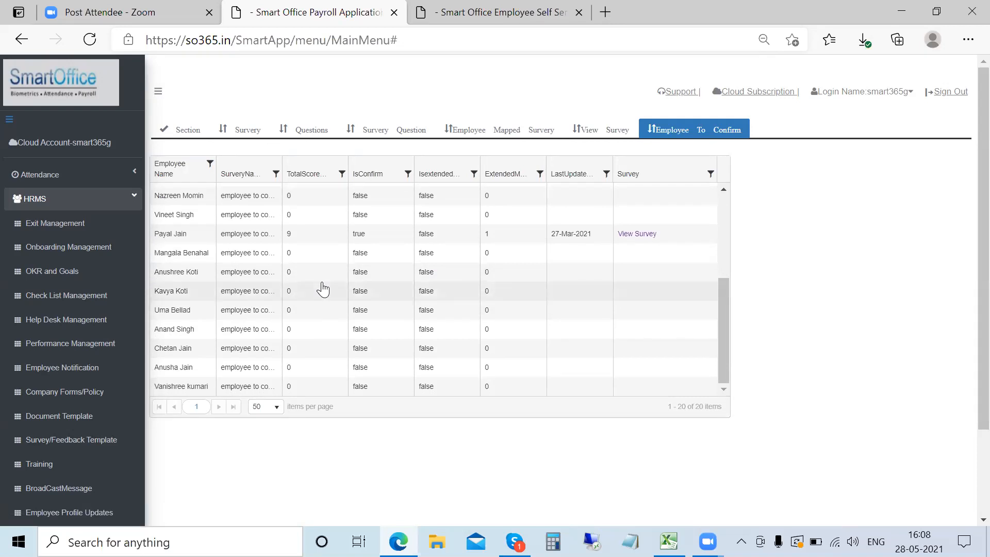
{"action": "left_click", "coordinate": [641, 238]}
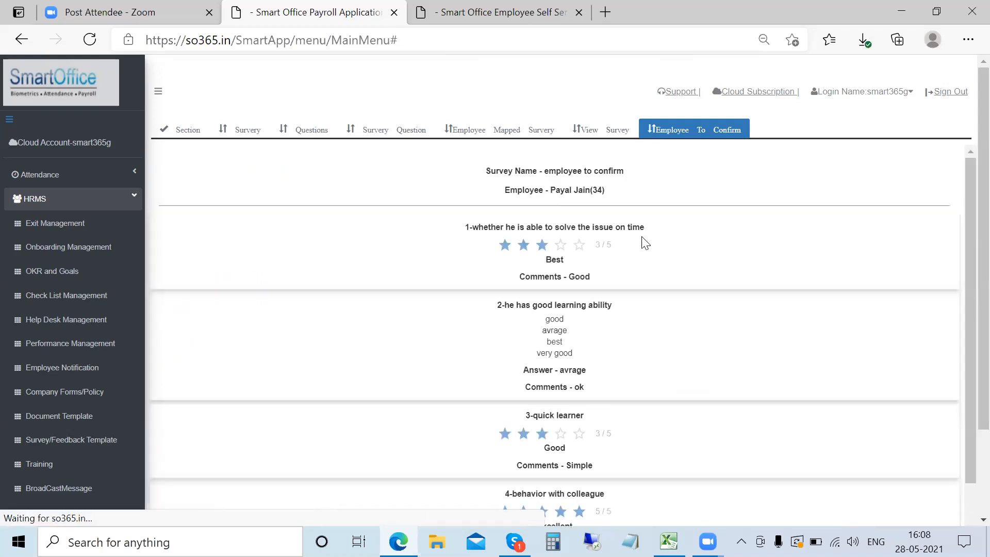
Review the ratings, answers, comments, total score and confirmation status in the opened "employee to confirm" survey
{"action": "scroll", "coordinate": [644, 242], "scroll_direction": "down", "scroll_amount": 3}
{"action": "scroll", "coordinate": [644, 242], "scroll_direction": "up", "scroll_amount": 3}
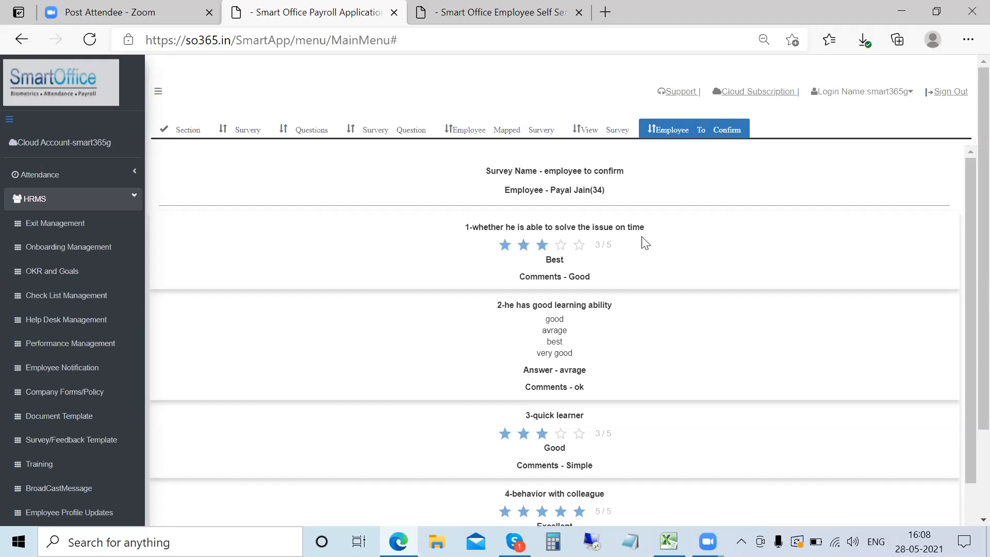
{"action": "scroll", "coordinate": [645, 242], "scroll_direction": "down", "scroll_amount": 3}
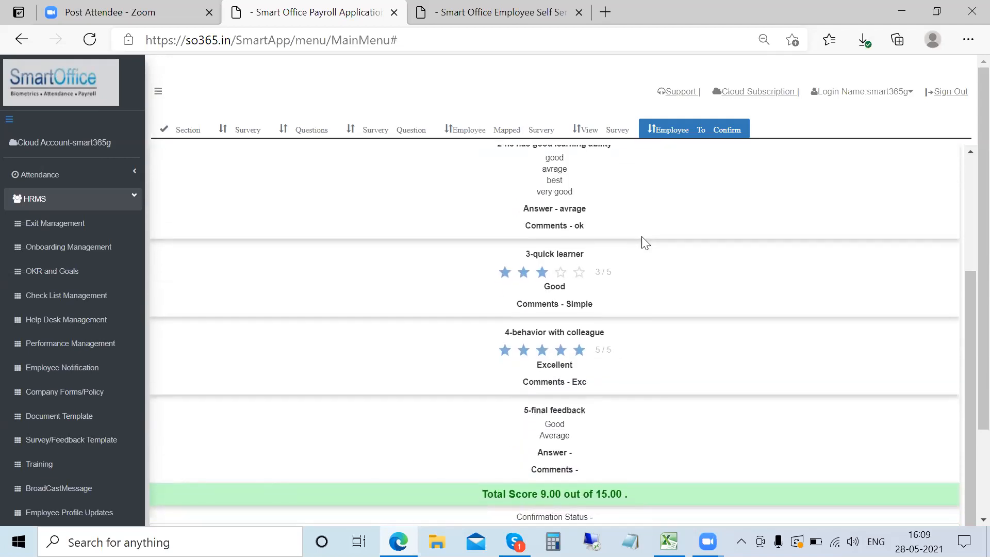
{"action": "scroll", "coordinate": [644, 243], "scroll_direction": "up", "scroll_amount": 3}
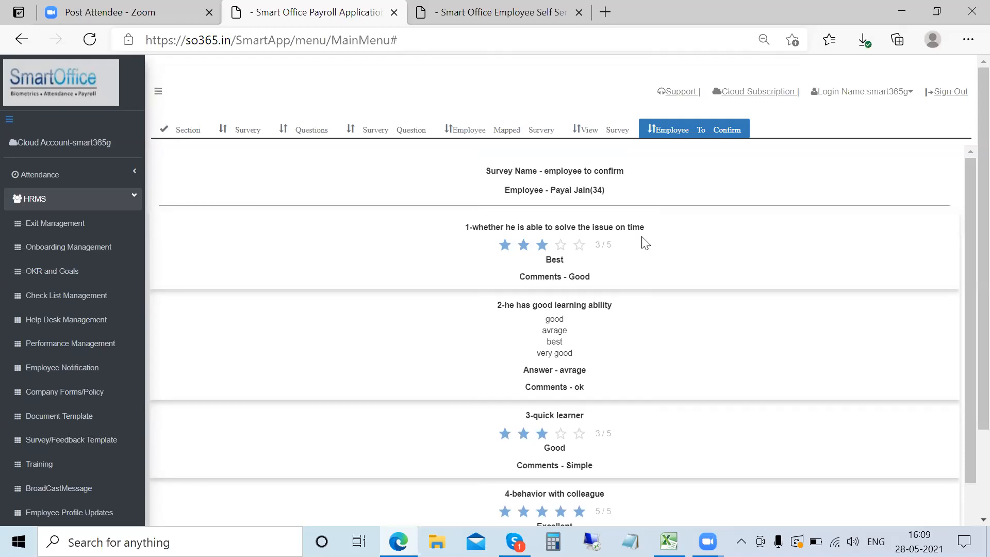
{"action": "scroll", "coordinate": [645, 242], "scroll_direction": "down", "scroll_amount": 3}
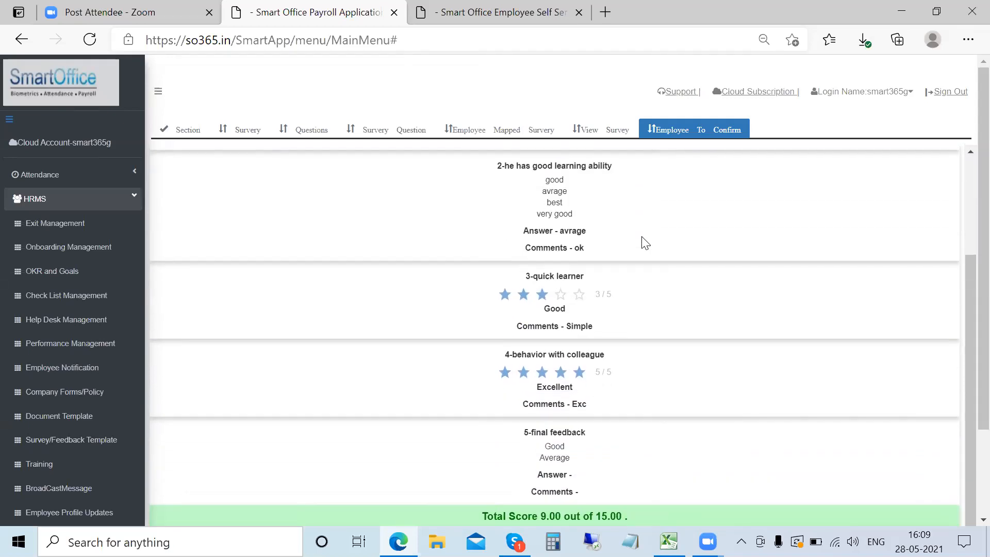
{"action": "scroll", "coordinate": [570, 243], "scroll_direction": "up", "scroll_amount": 3}
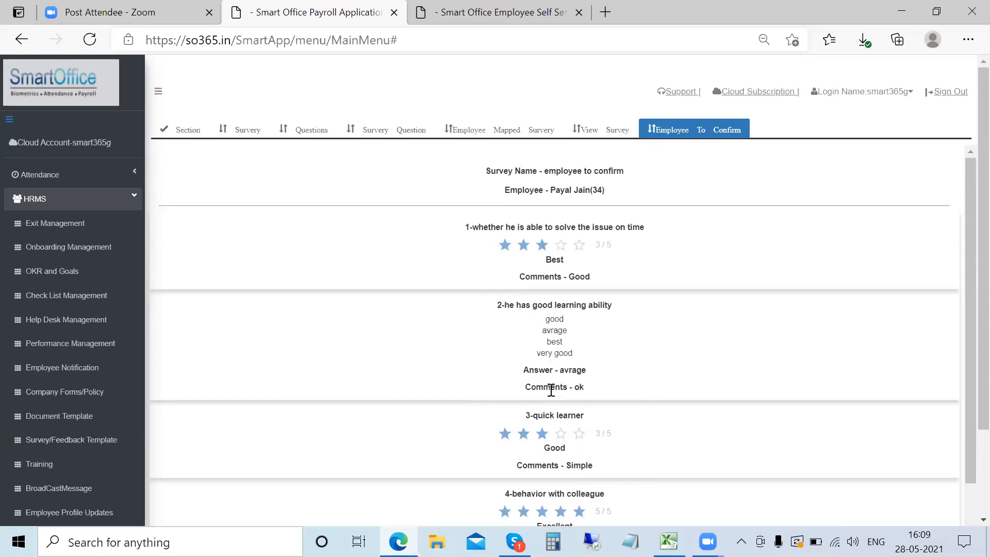
{"action": "scroll", "coordinate": [591, 392], "scroll_direction": "down", "scroll_amount": 3}
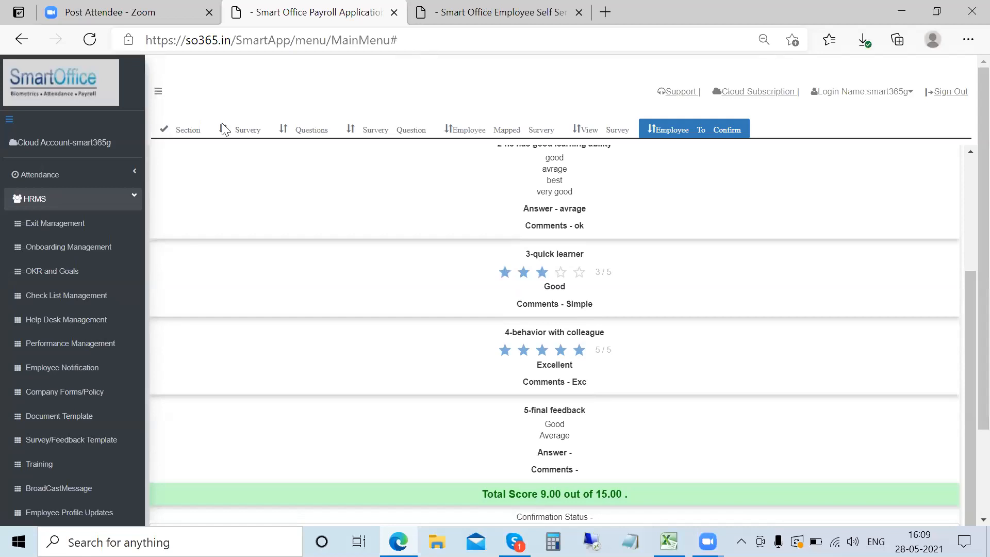
Return to the Employee To Confirm list and look through its scores and confirmation values
{"action": "left_click", "coordinate": [717, 135]}
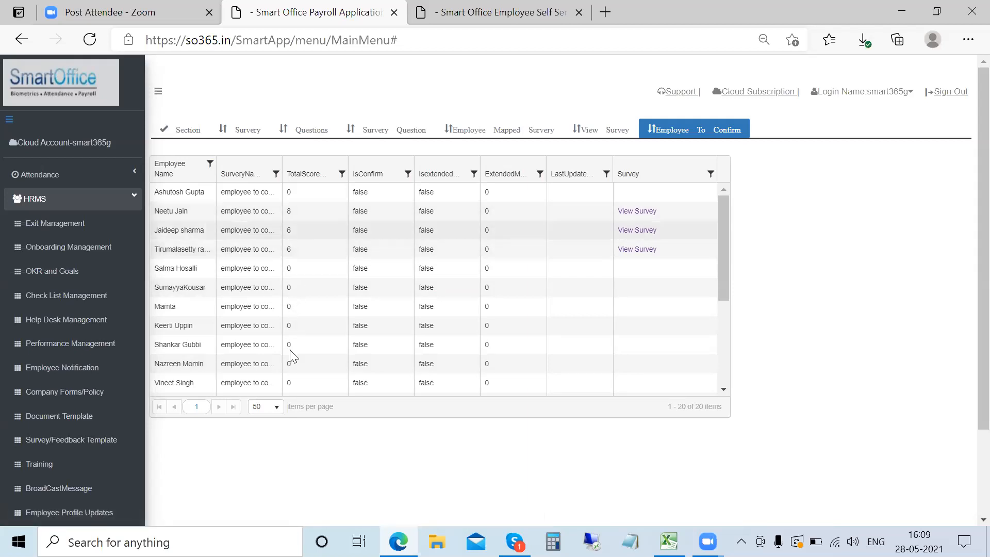
{"action": "scroll", "coordinate": [290, 356], "scroll_direction": "down", "scroll_amount": 3}
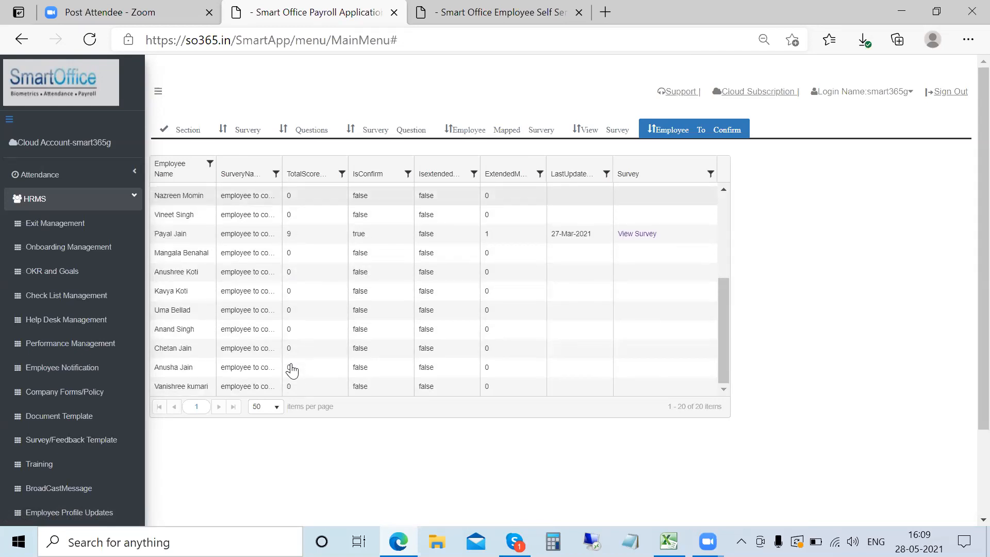
{"action": "scroll", "coordinate": [291, 366], "scroll_direction": "up", "scroll_amount": 3}
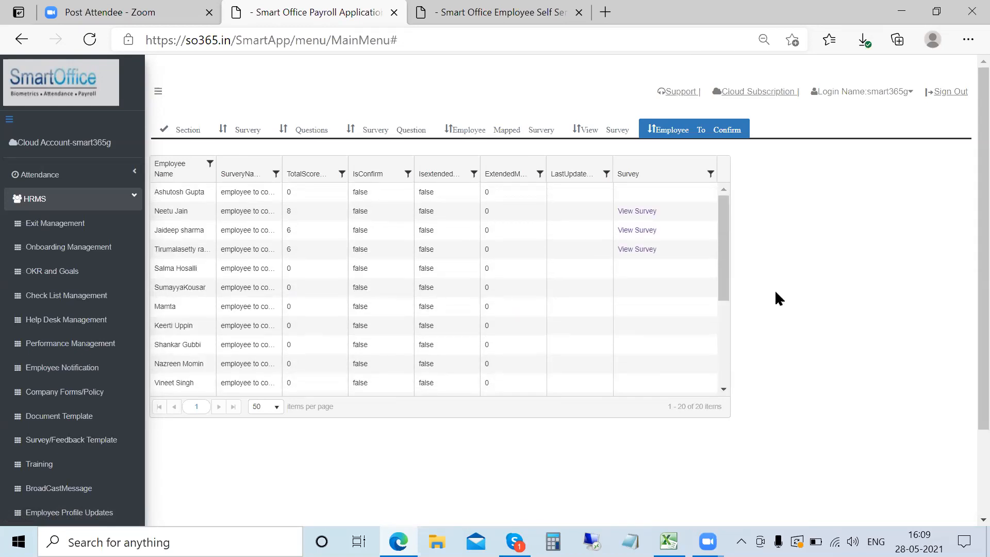